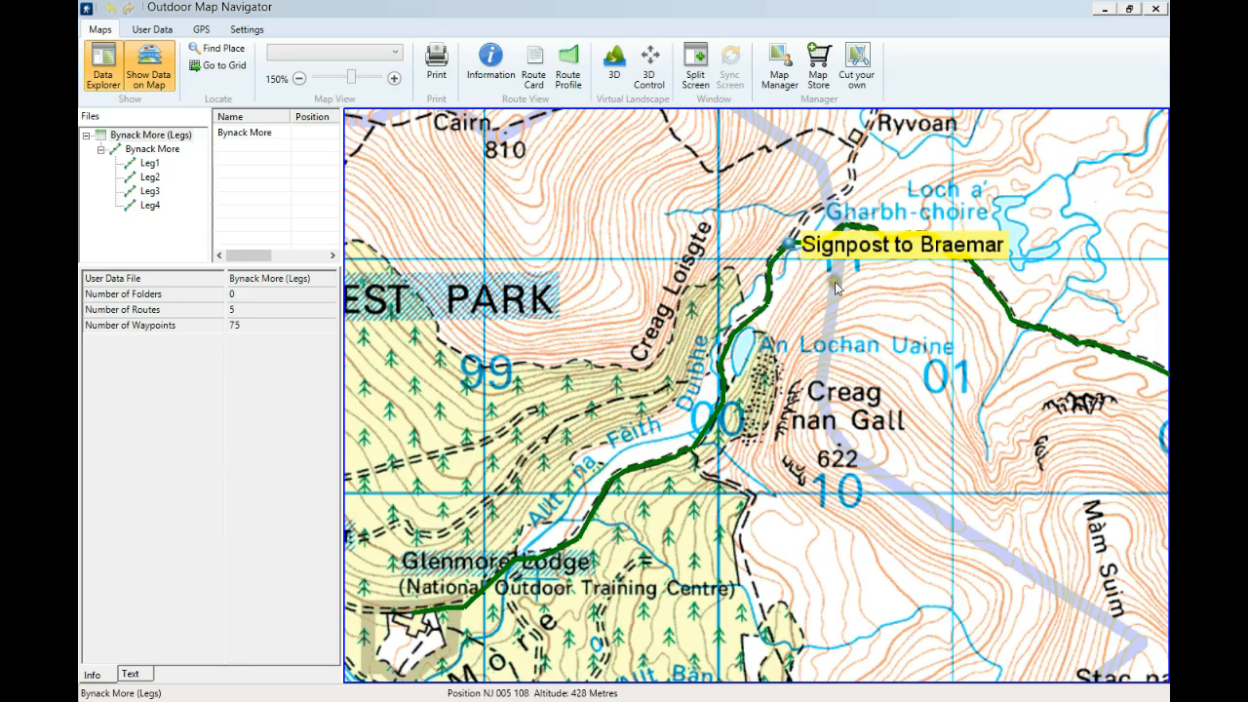
# Follow the Bynack More route across the map from Glenmore Lodge past Signpost to Braemar and Track Splits to the summit
pyautogui.moveTo(915, 364); pyautogui.dragTo(695, 299)
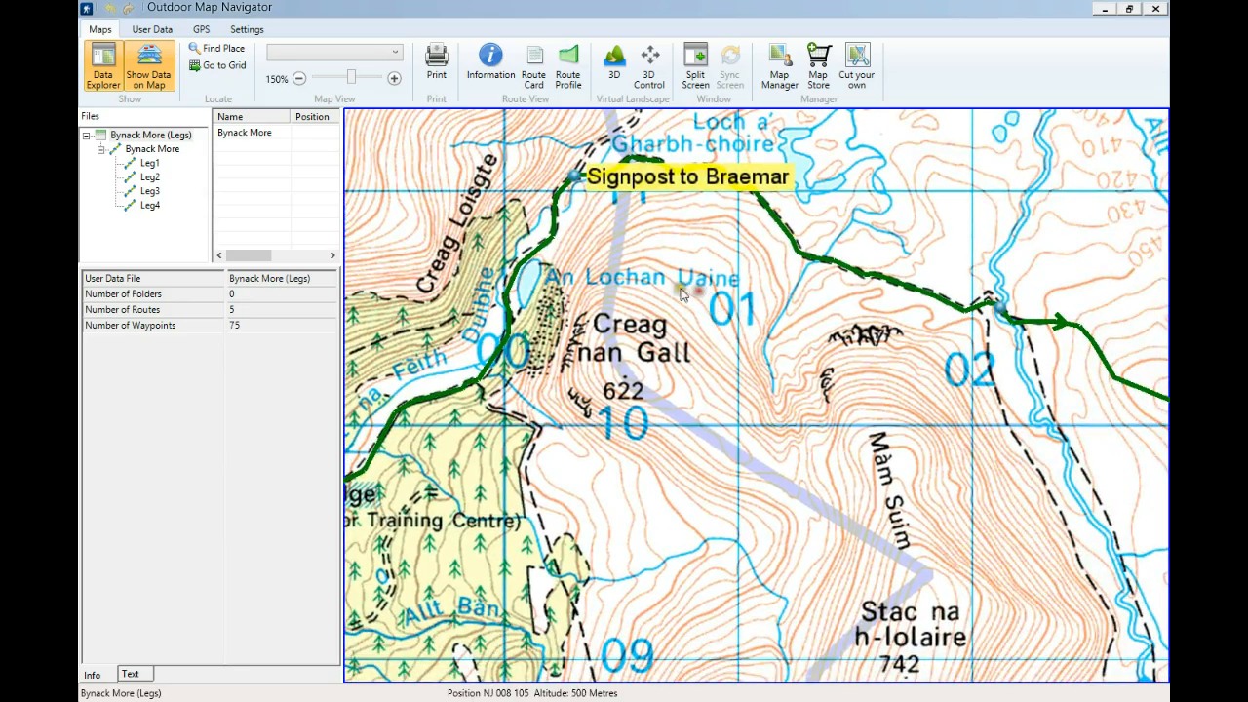
pyautogui.moveTo(762, 320); pyautogui.dragTo(432, 245)
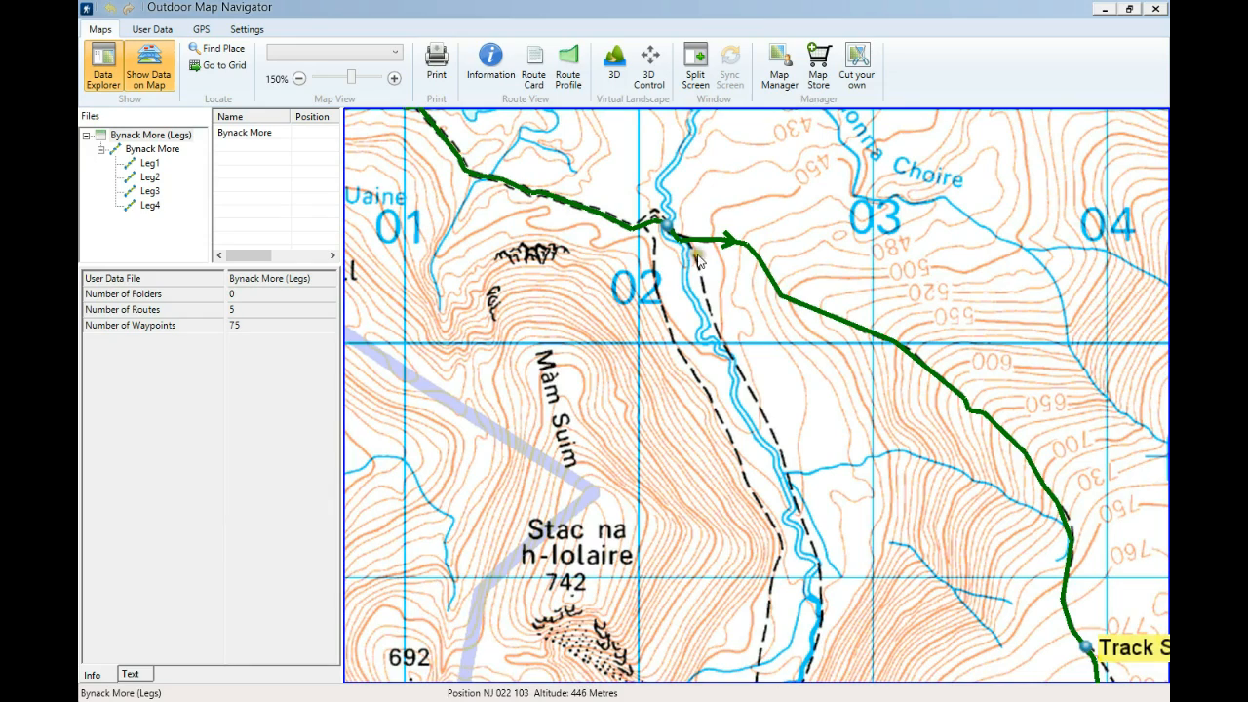
pyautogui.moveTo(954, 531); pyautogui.dragTo(720, 308)
pyautogui.moveTo(777, 478); pyautogui.dragTo(711, 312)
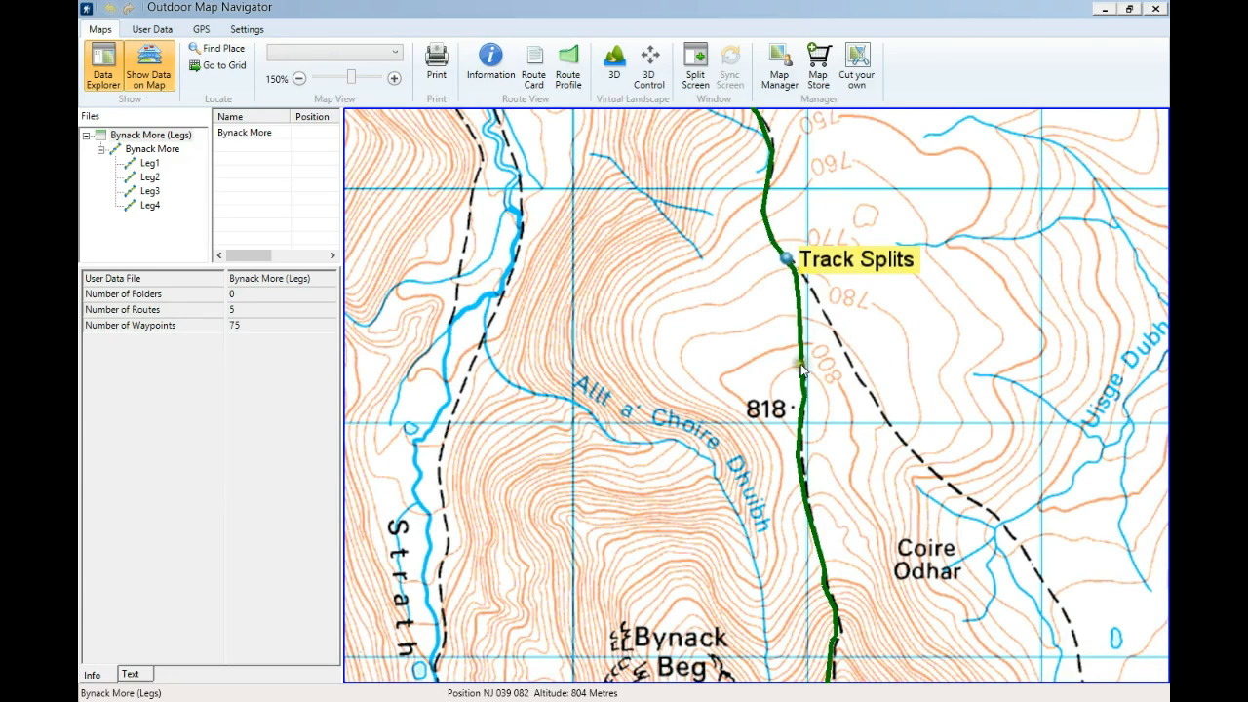
pyautogui.moveTo(752, 329); pyautogui.dragTo(716, 195)
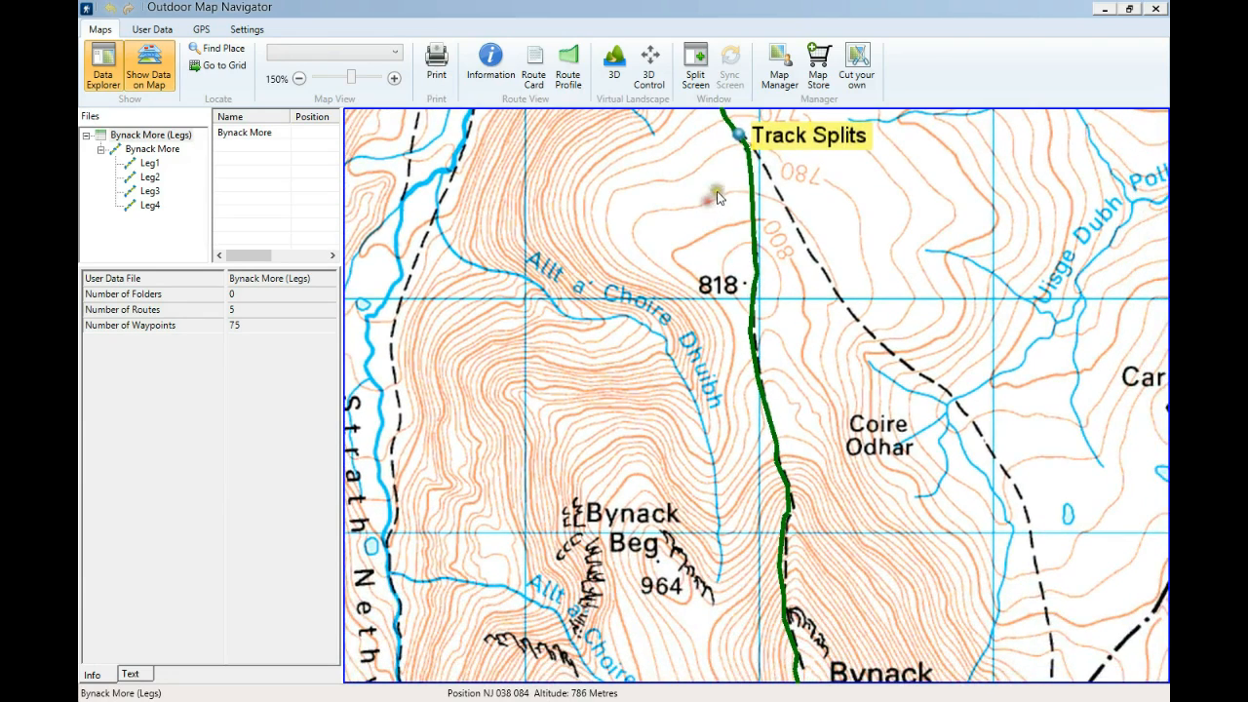
pyautogui.moveTo(739, 430); pyautogui.dragTo(732, 350)
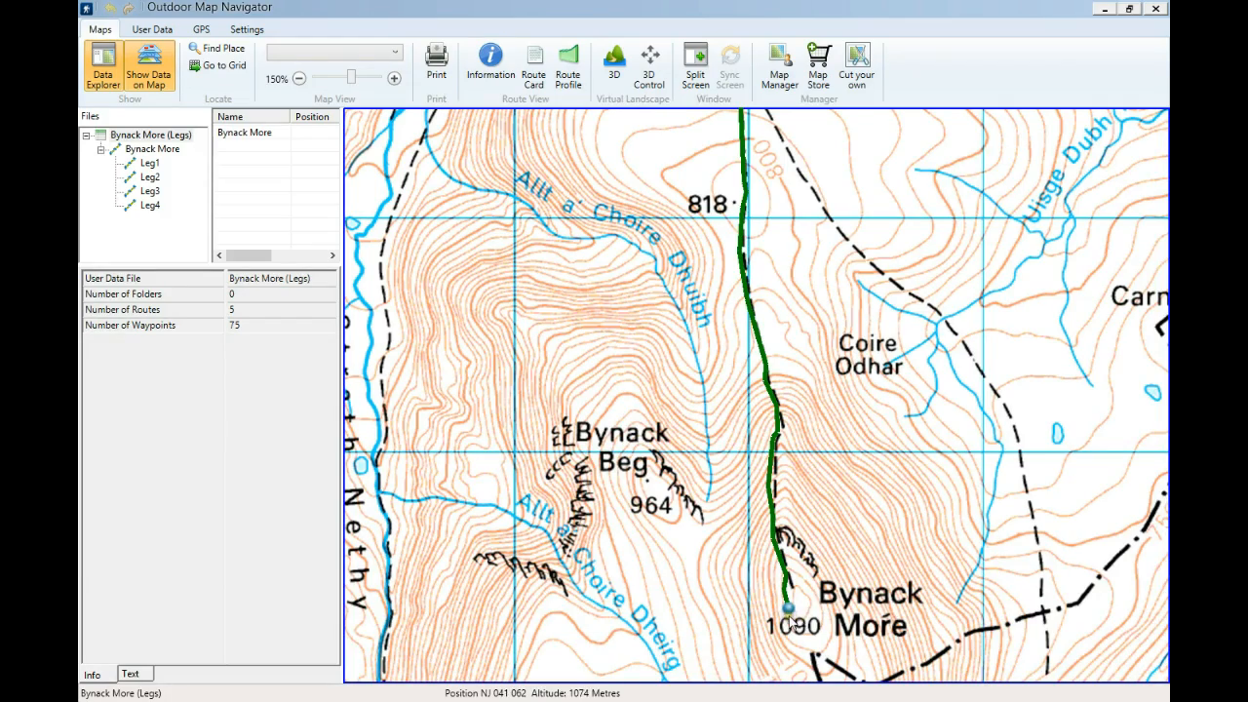
pyautogui.moveTo(602, 400); pyautogui.dragTo(857, 574)
pyautogui.moveTo(718, 349); pyautogui.dragTo(871, 557)
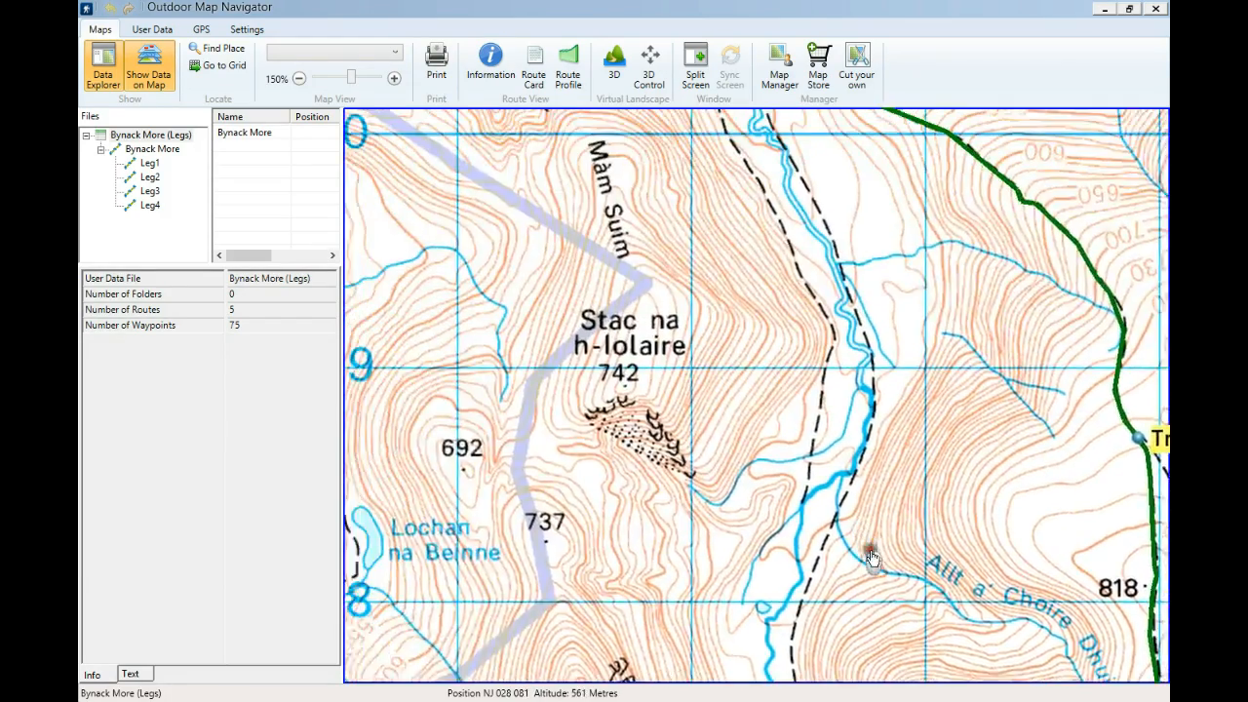
pyautogui.moveTo(832, 502); pyautogui.dragTo(892, 537)
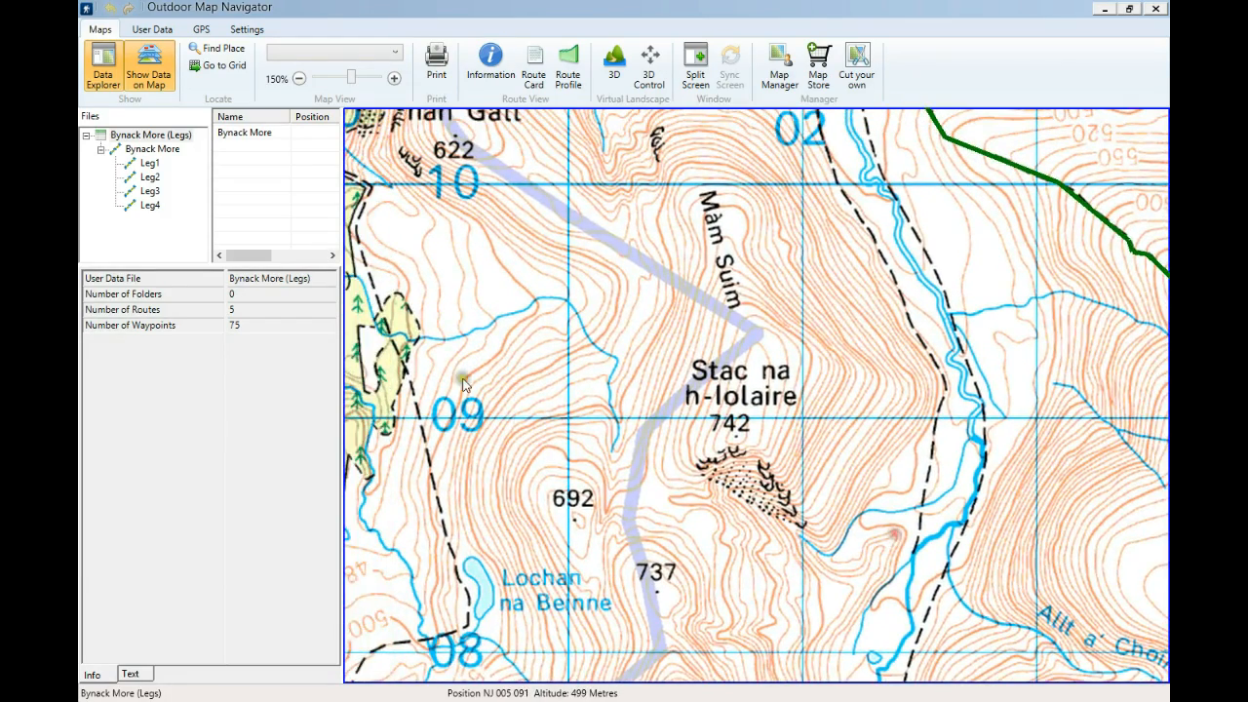
# Review the route details of Leg1 through Leg4 and of the complete Bynack More route
pyautogui.click(154, 163)
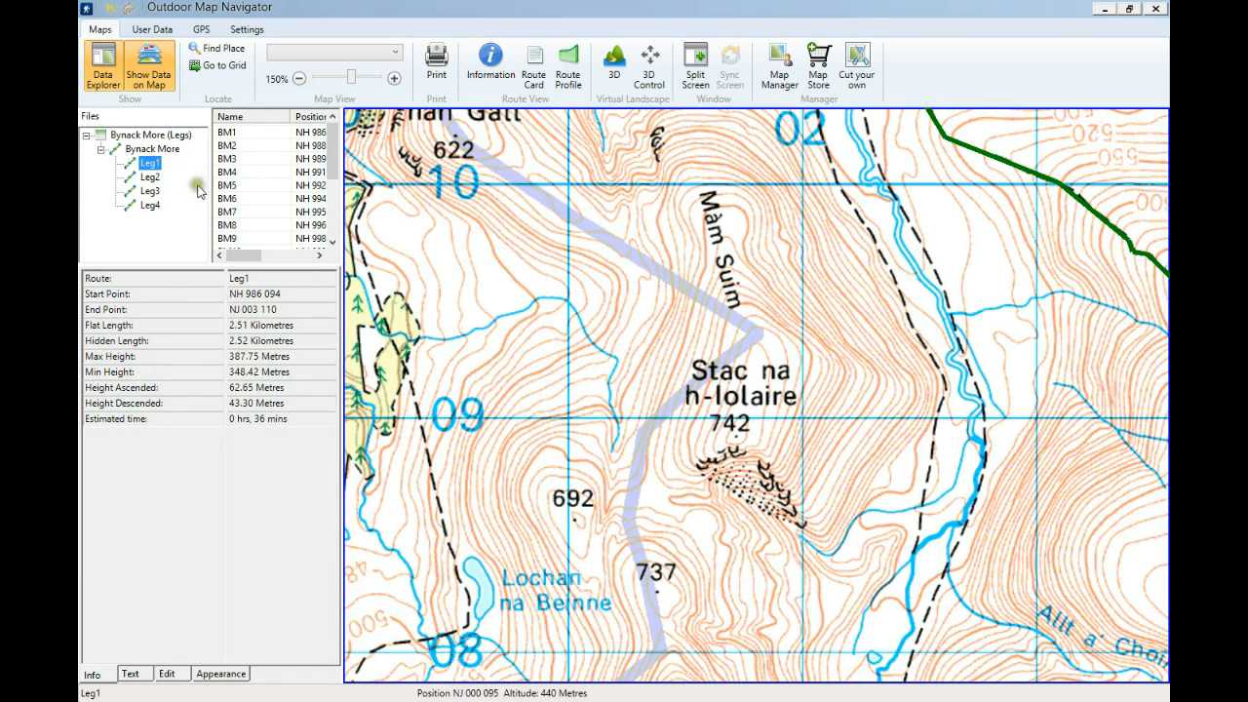
pyautogui.click(152, 178)
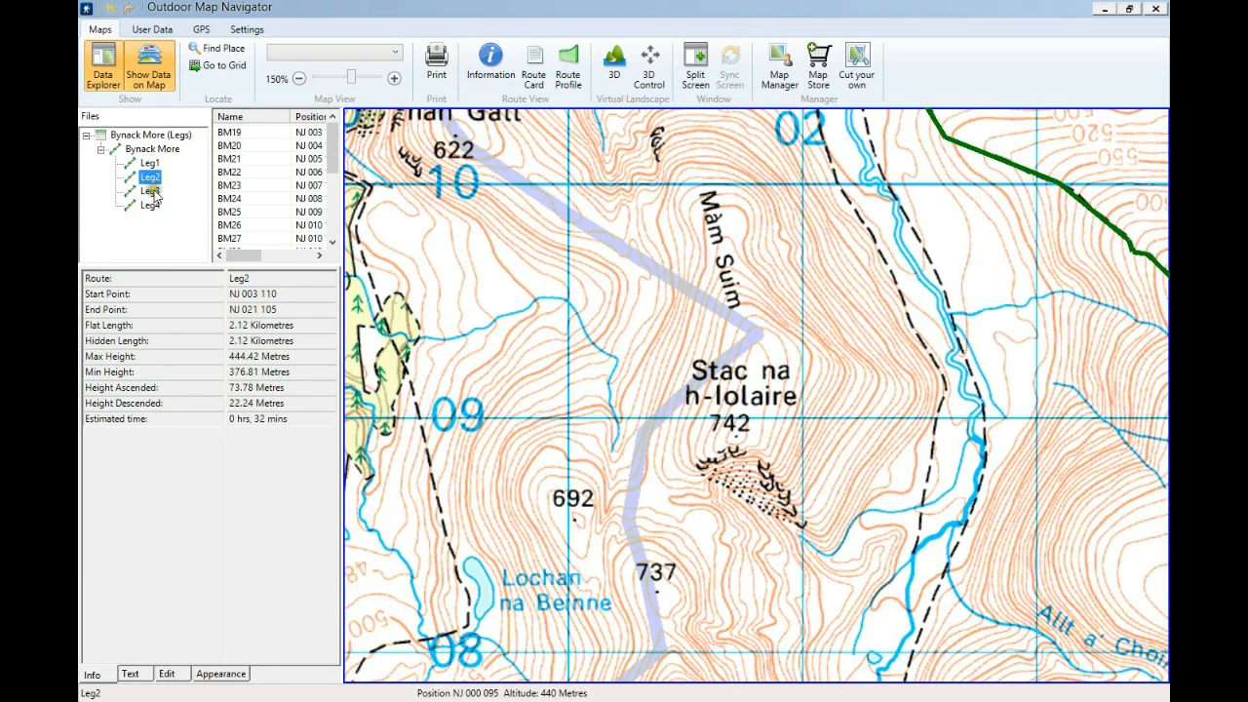
pyautogui.click(152, 192)
pyautogui.click(152, 205)
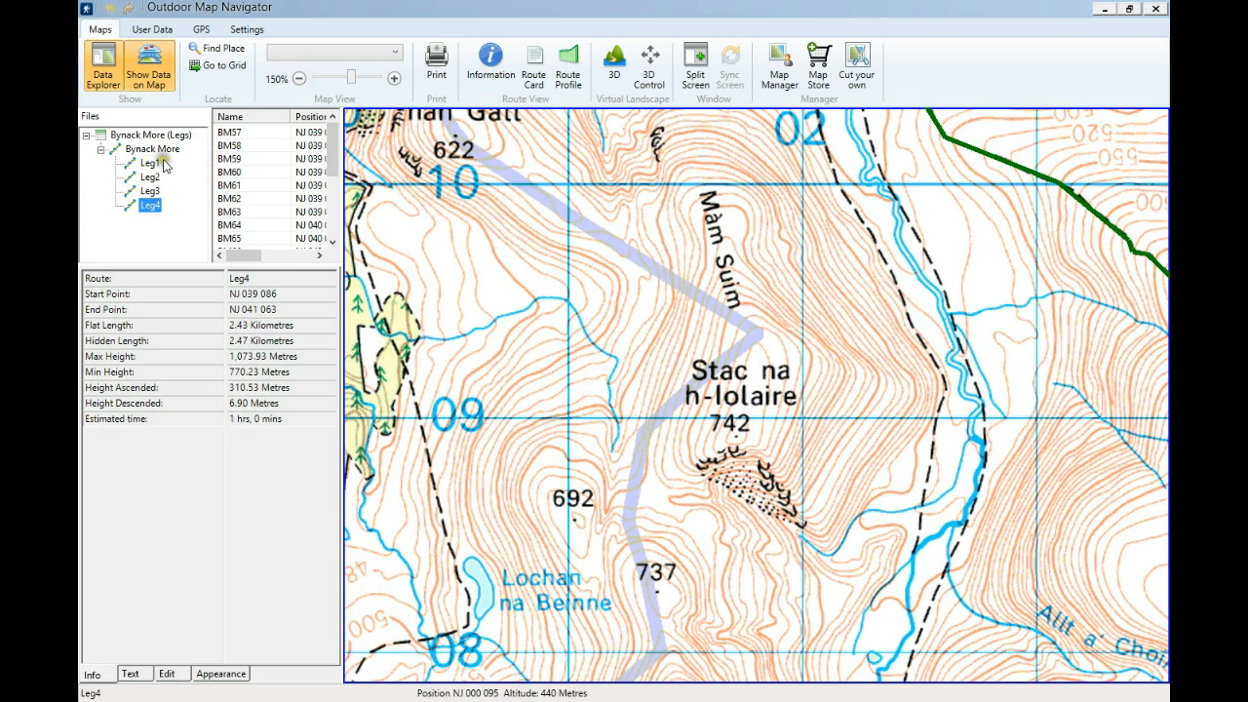
pyautogui.click(160, 152)
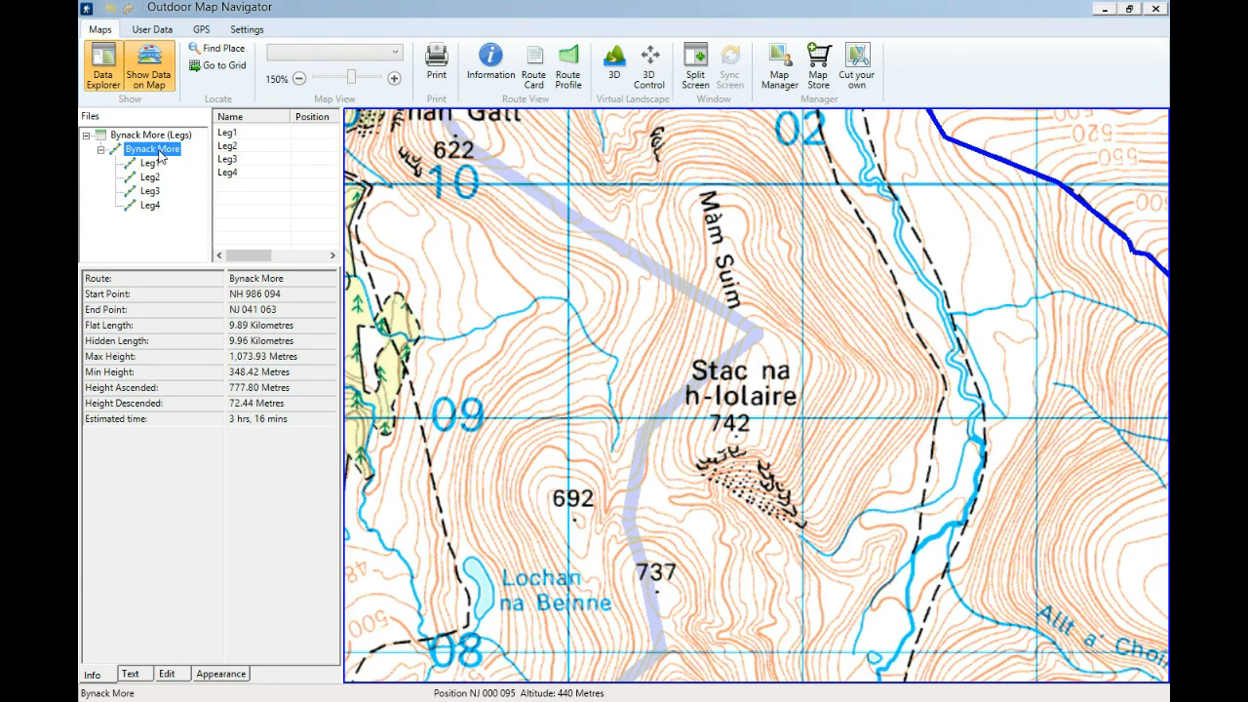
pyautogui.moveTo(480, 254); pyautogui.dragTo(819, 497)
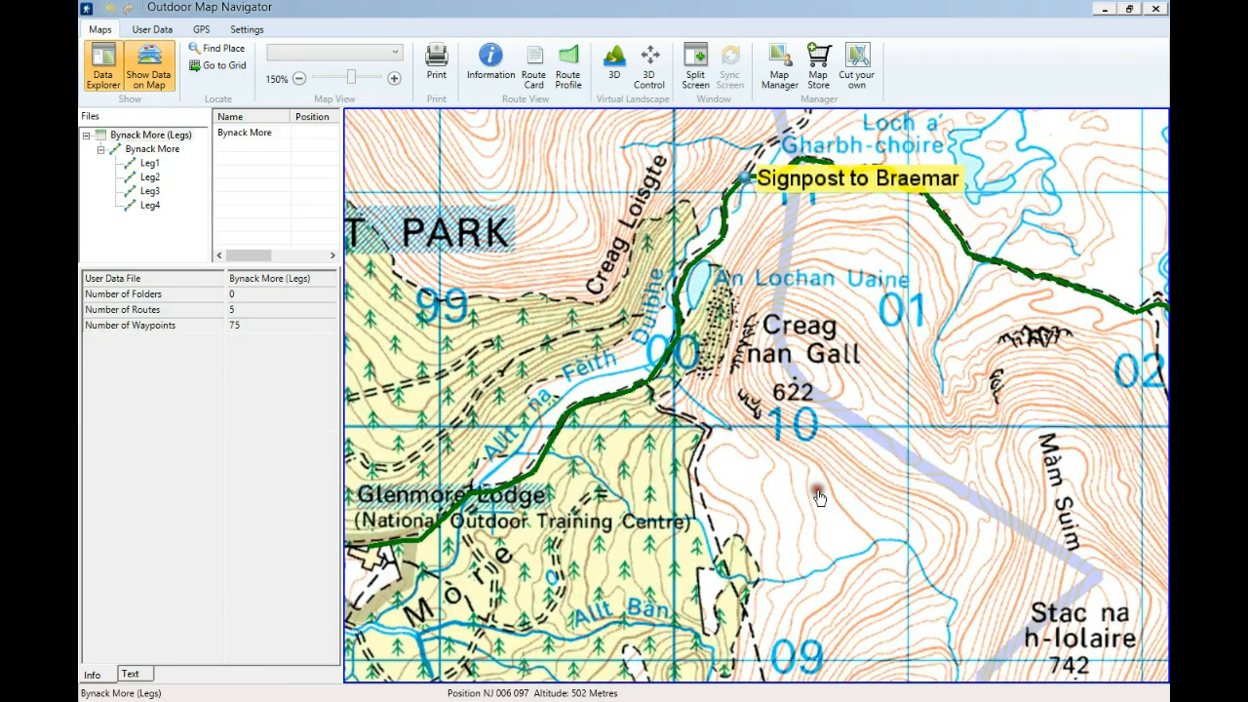
# Open the user data file Bynack More (Simple) from the Route Cards folder
pyautogui.click(151, 31)
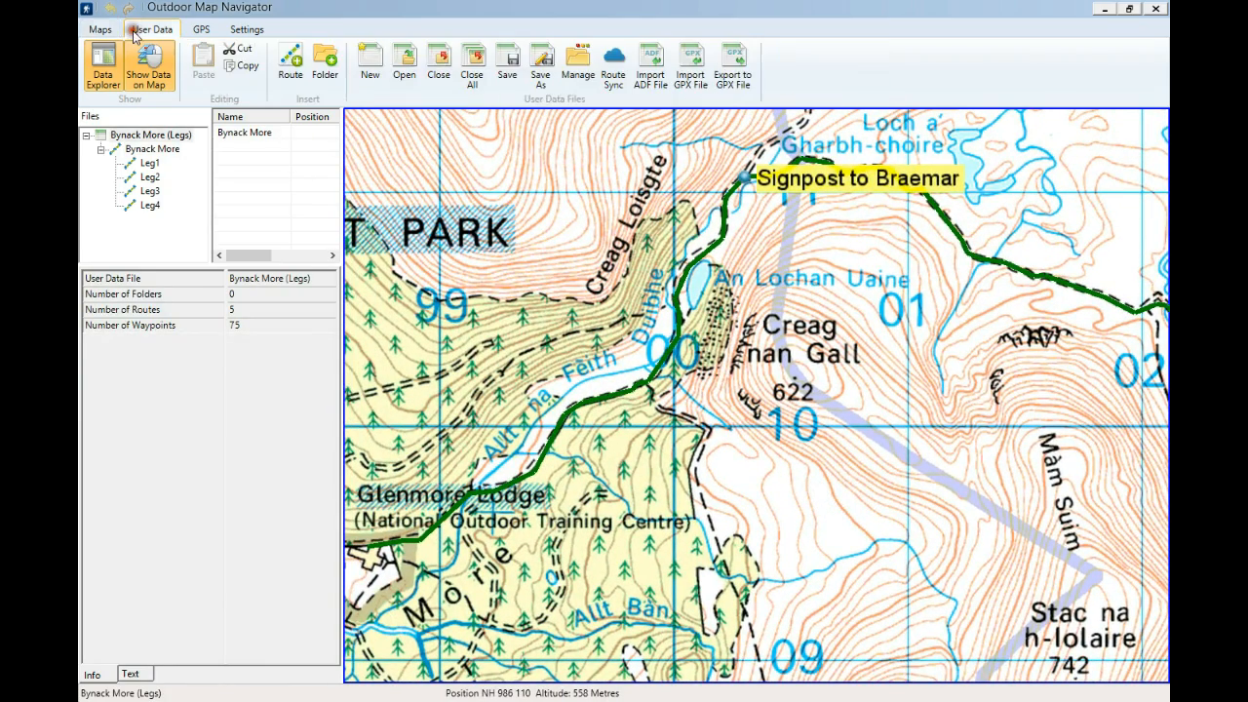
pyautogui.click(403, 63)
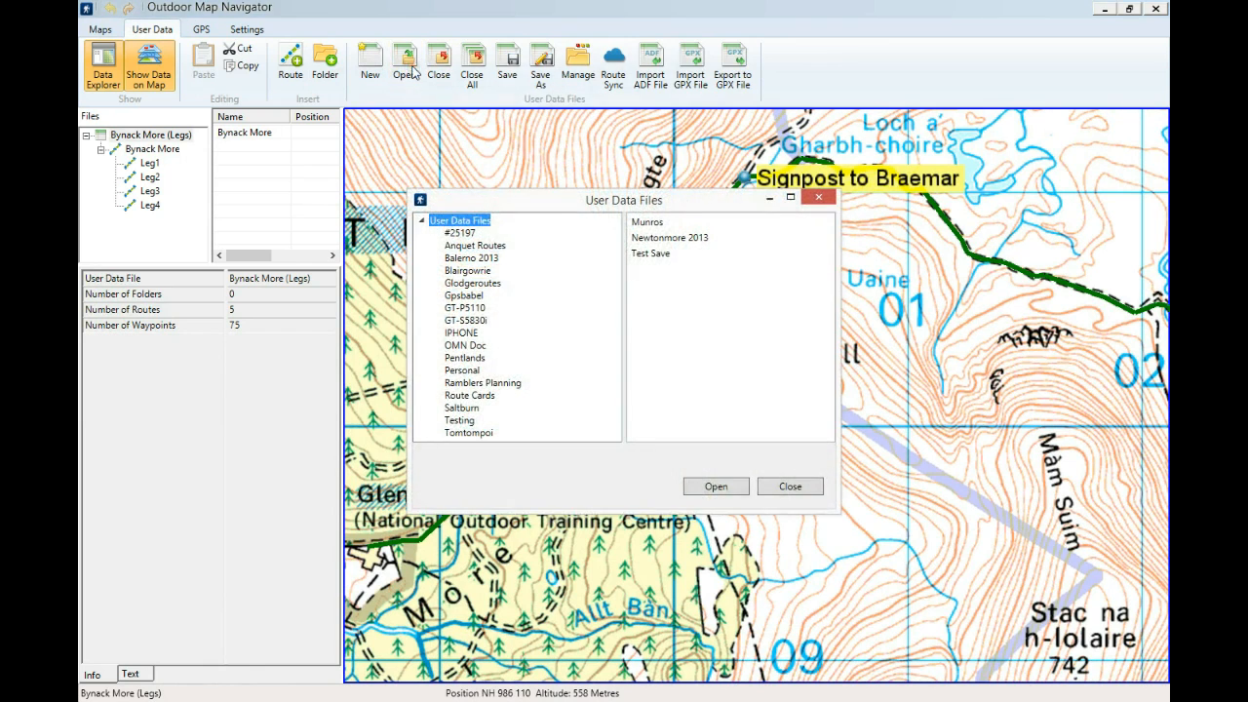
pyautogui.click(470, 395)
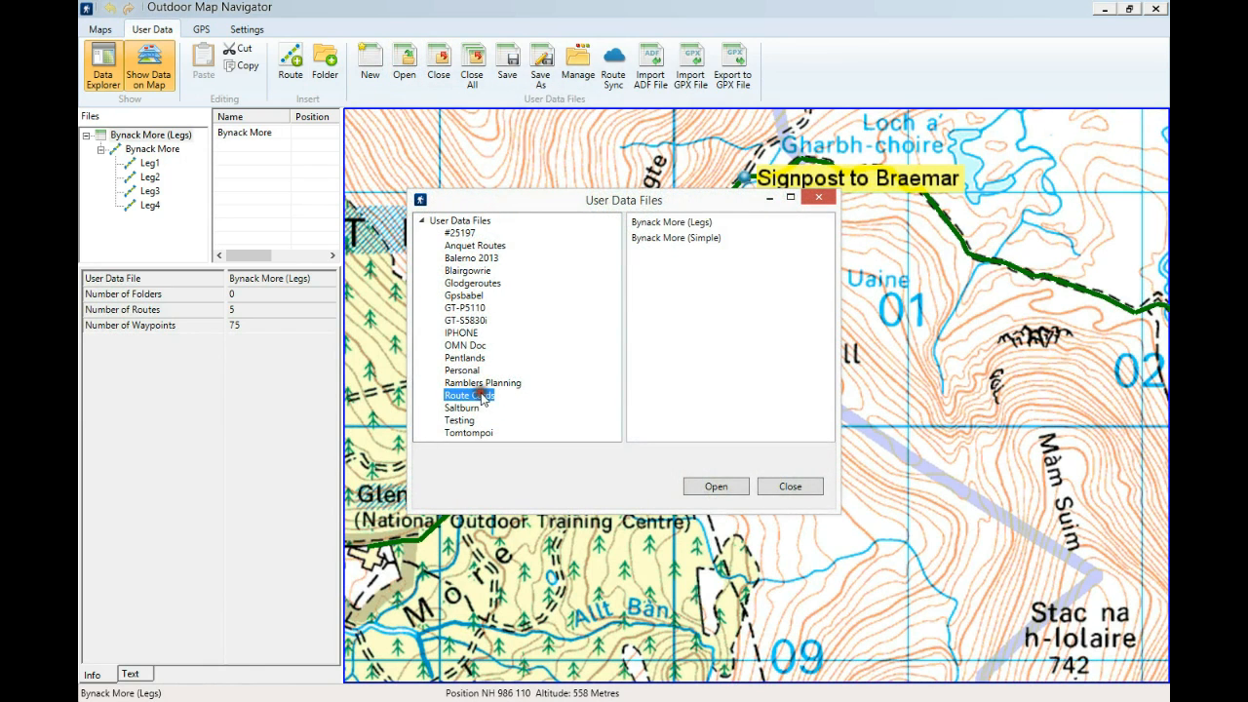
pyautogui.click(652, 240)
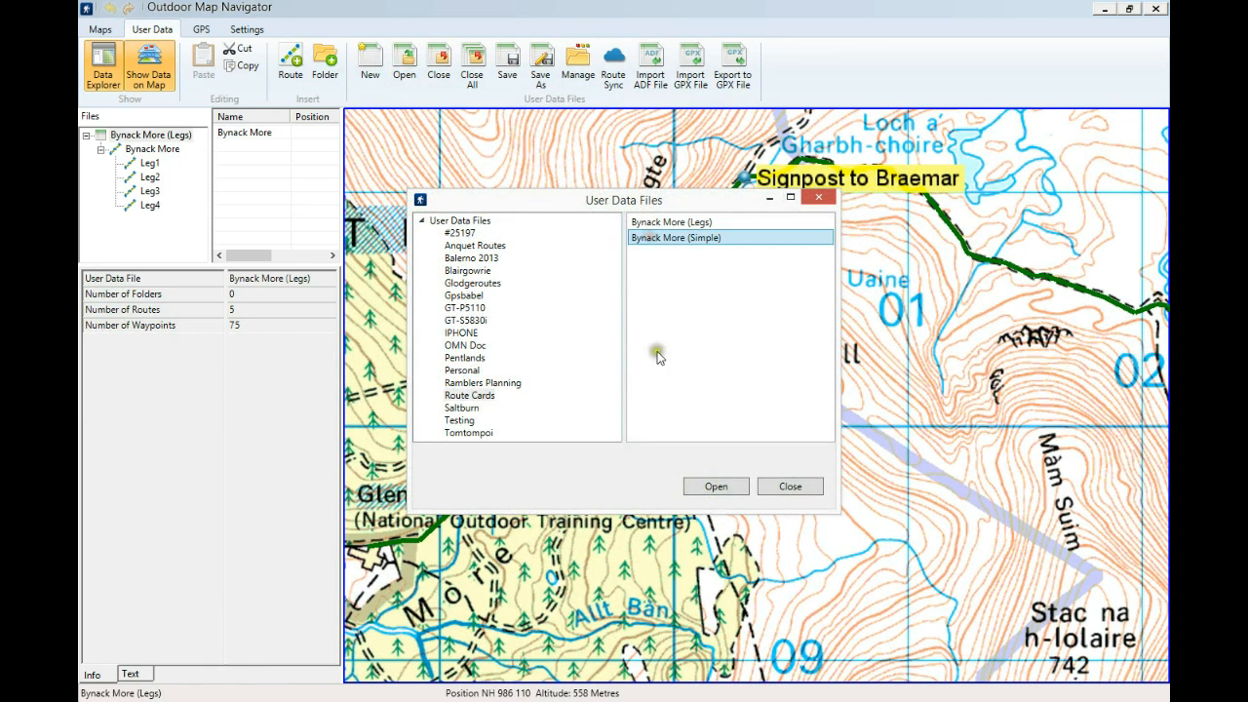
pyautogui.click(721, 488)
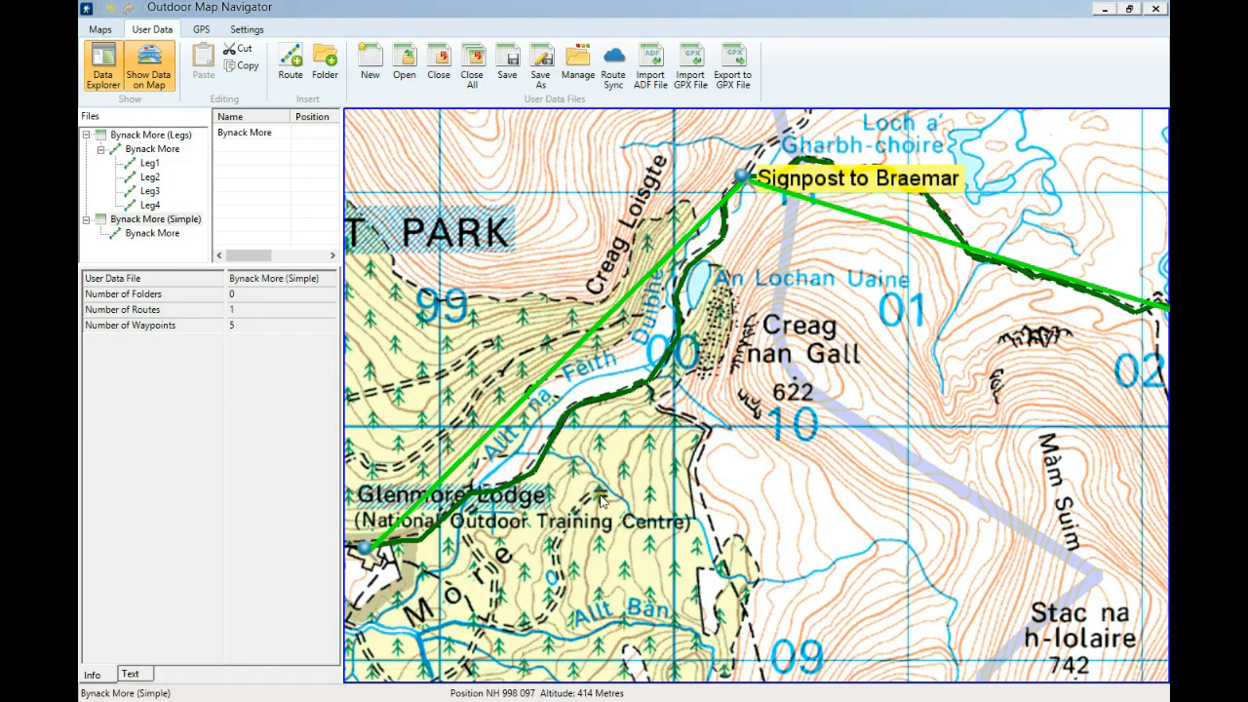
# Compare the simple Bynack More route with the detailed legs route along its whole course to the summit
pyautogui.click(132, 233)
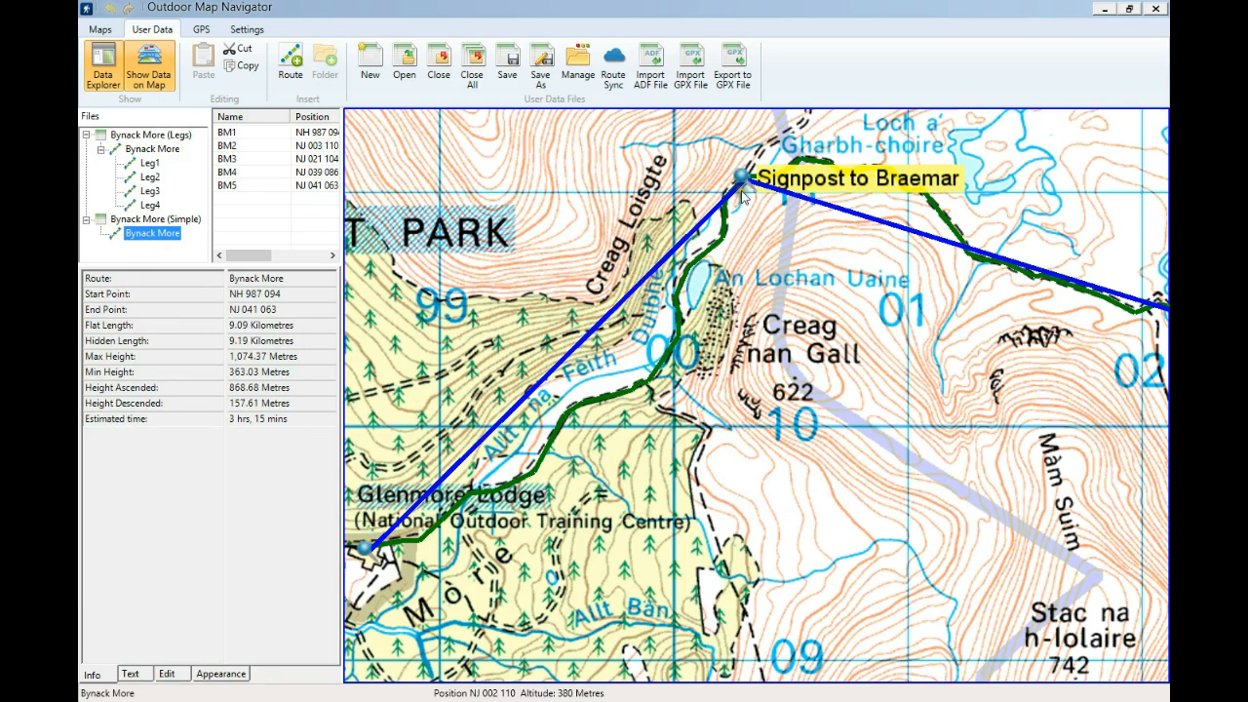
pyautogui.moveTo(785, 236); pyautogui.dragTo(525, 225)
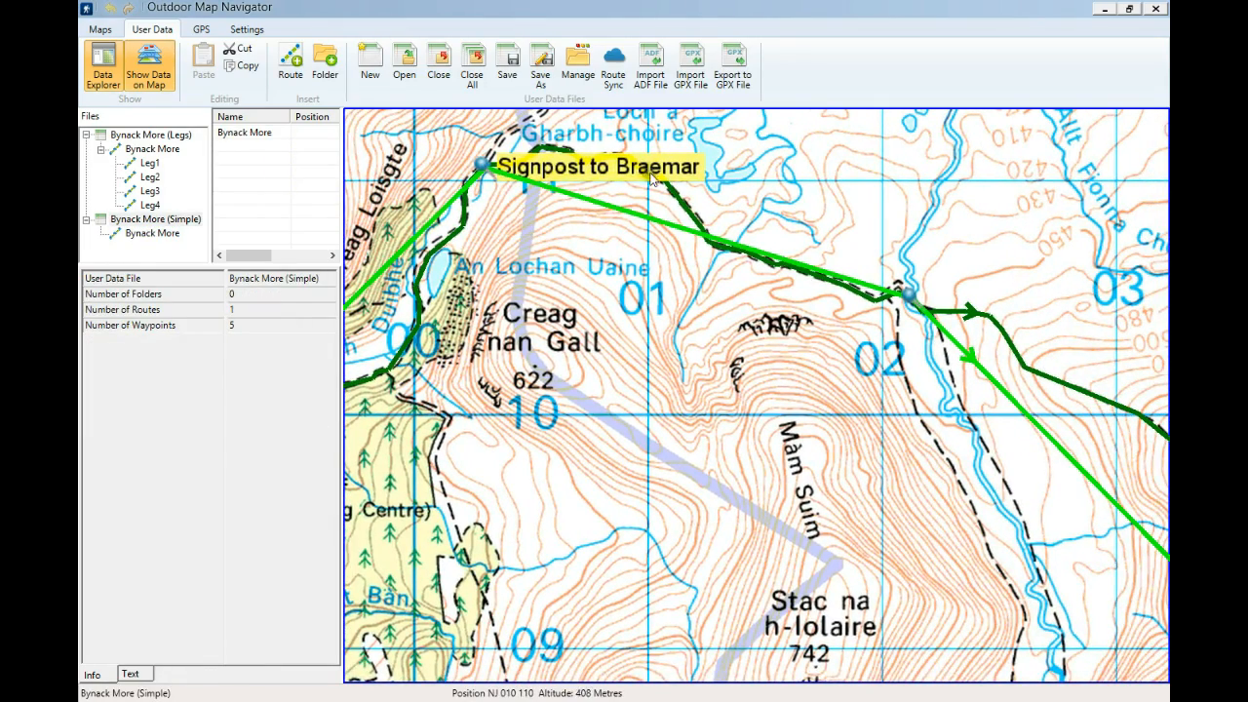
pyautogui.moveTo(798, 371); pyautogui.dragTo(548, 276)
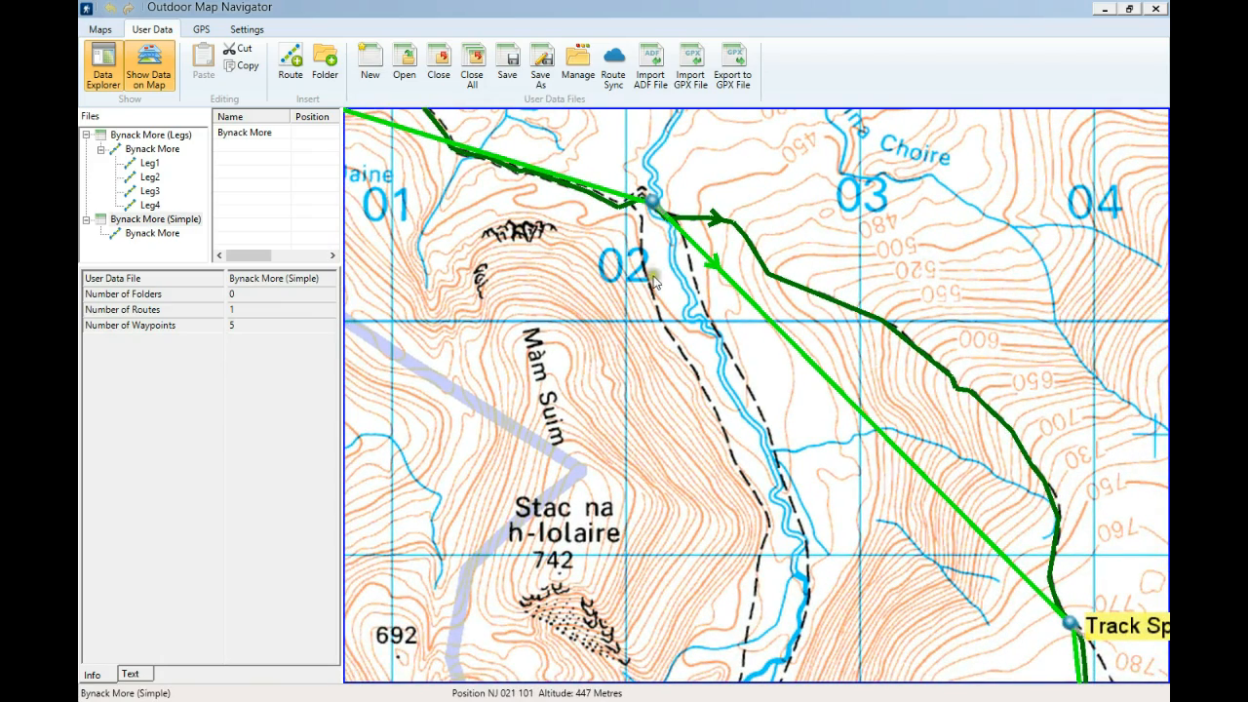
pyautogui.moveTo(683, 336); pyautogui.dragTo(412, 117)
pyautogui.moveTo(484, 205); pyautogui.dragTo(529, 339)
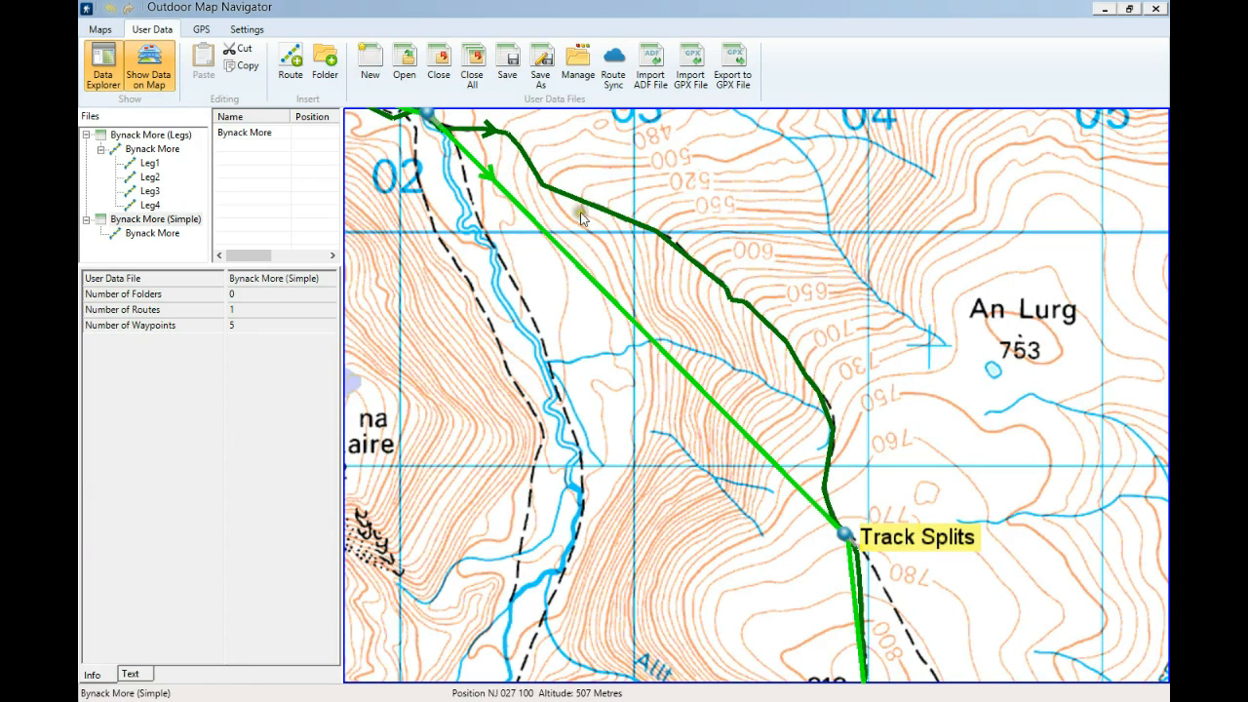
pyautogui.moveTo(809, 427); pyautogui.dragTo(668, 166)
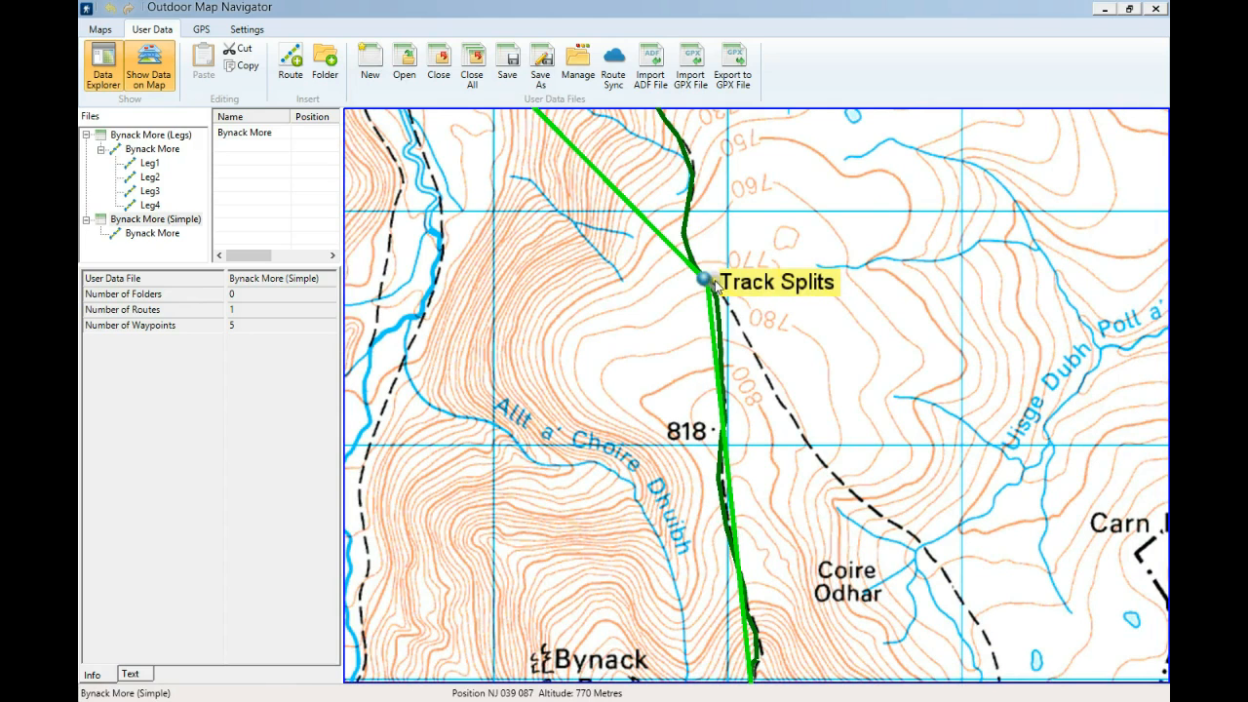
pyautogui.moveTo(687, 393); pyautogui.dragTo(630, 173)
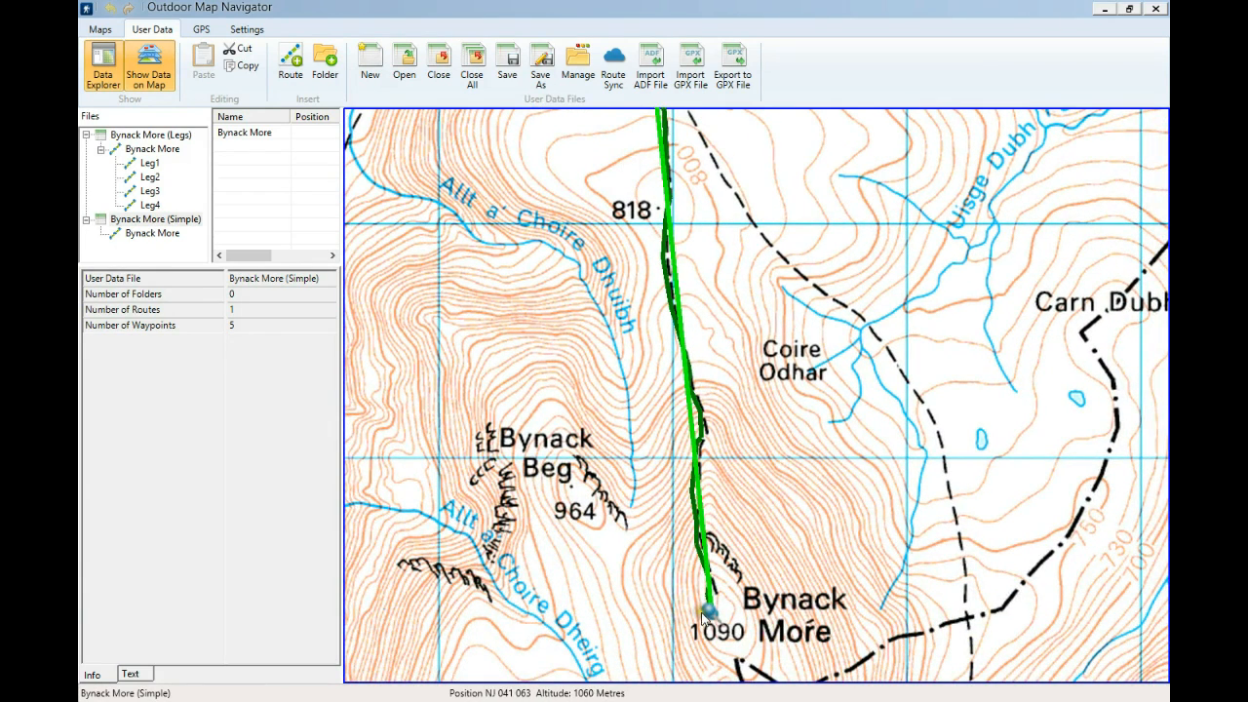
pyautogui.moveTo(543, 469); pyautogui.dragTo(863, 607)
pyautogui.moveTo(629, 252); pyautogui.dragTo(871, 450)
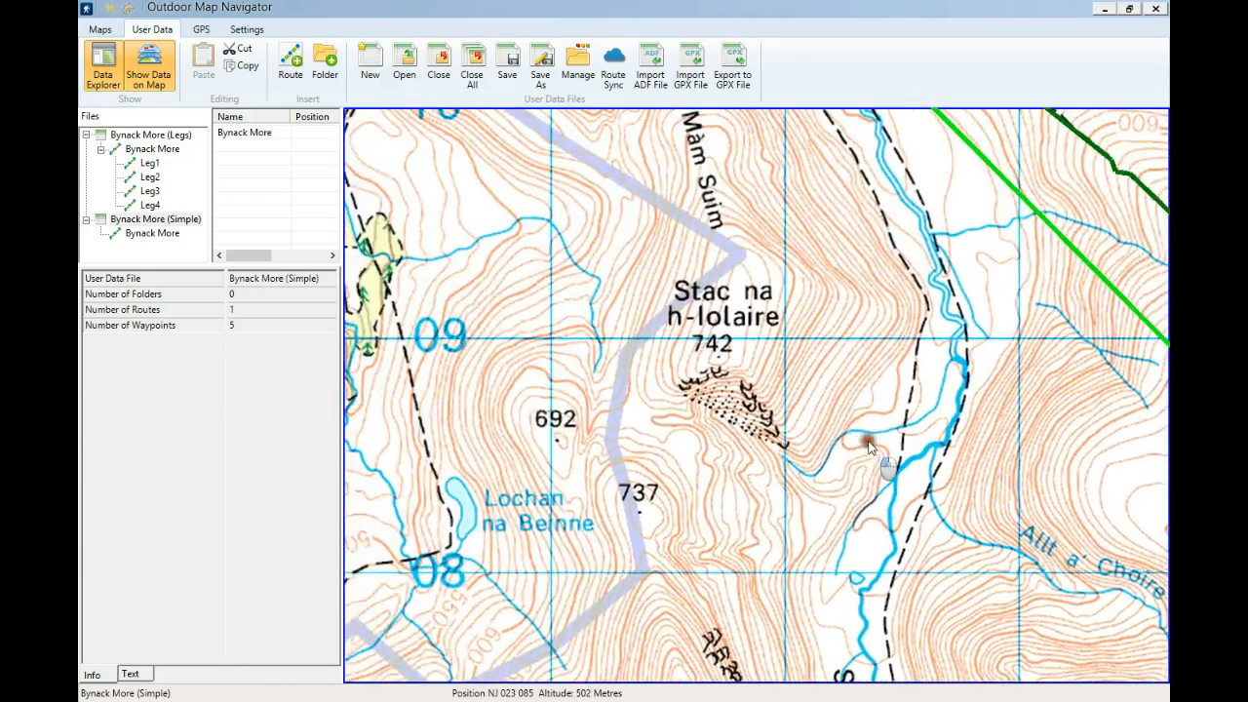
pyautogui.moveTo(653, 315); pyautogui.dragTo(888, 588)
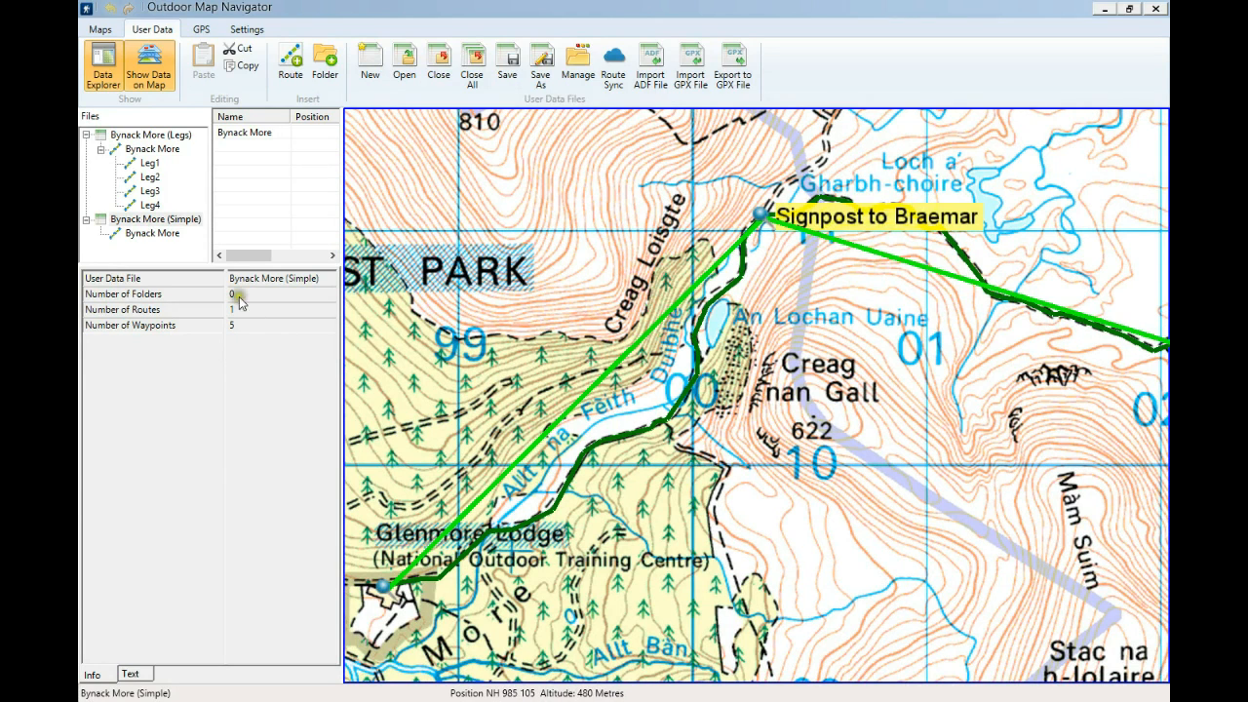
# Close the Bynack More (Simple) user data file
pyautogui.click(168, 221)
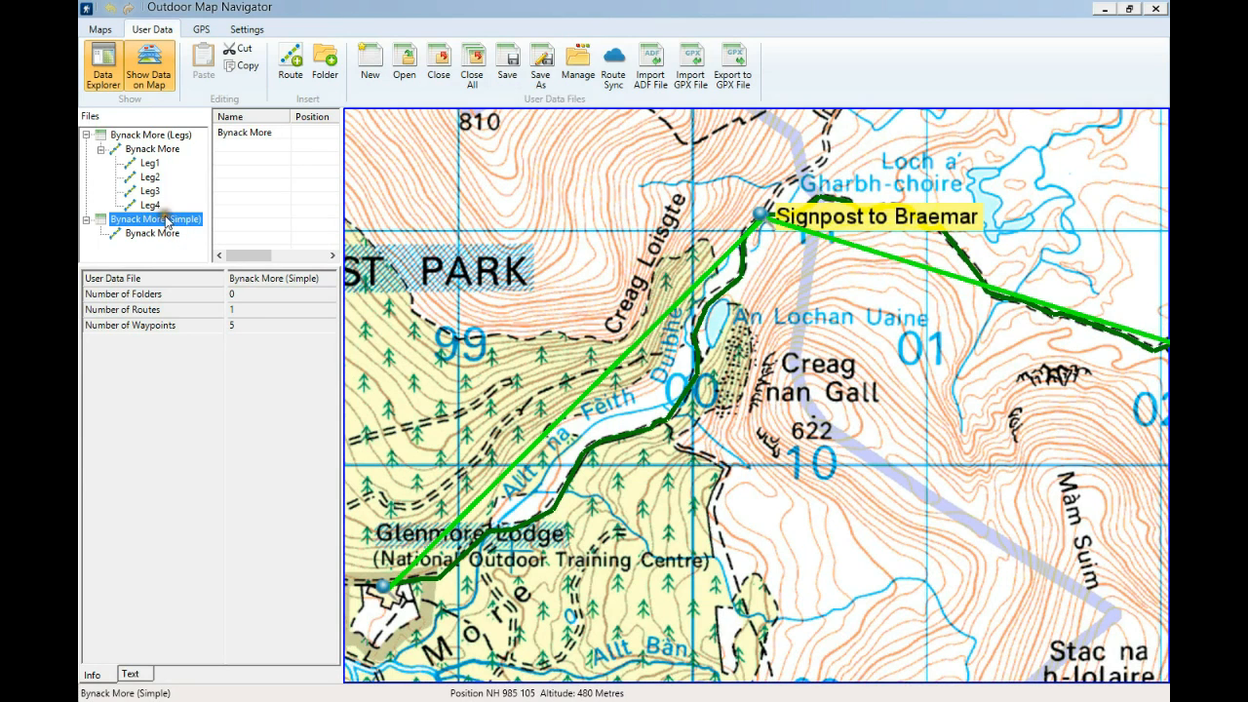
pyautogui.click(439, 60)
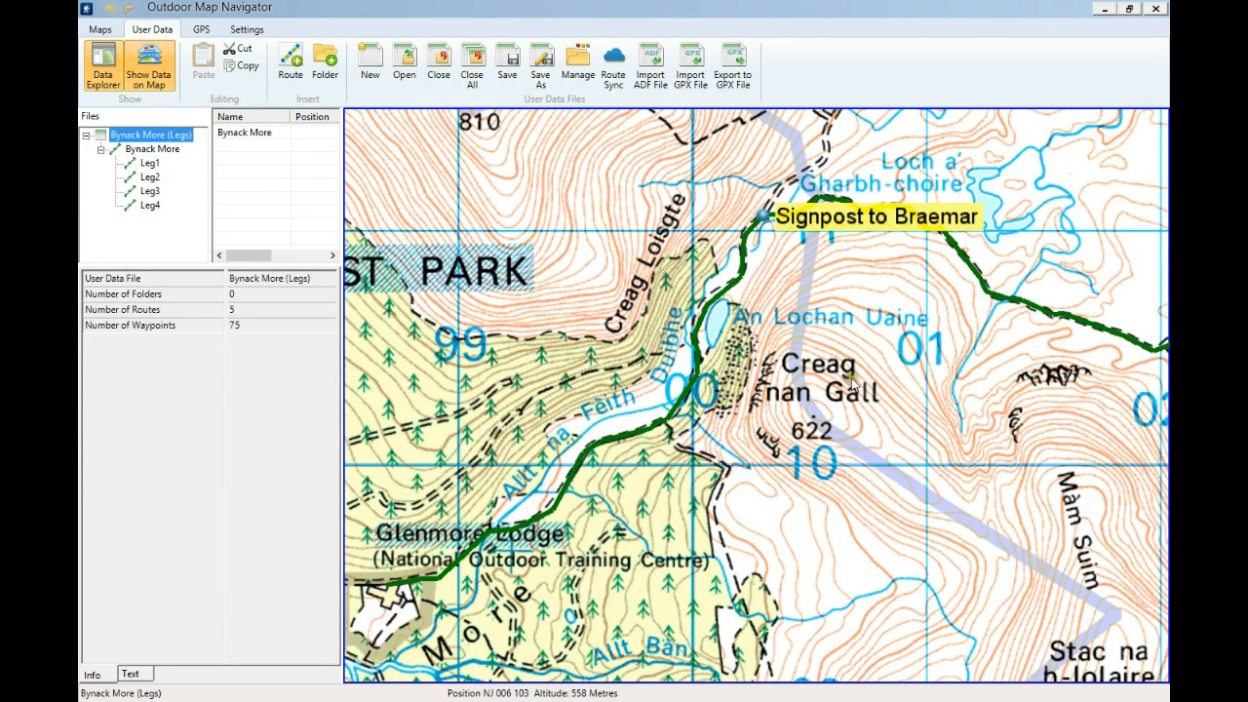
# Retrace the Bynack More (Legs) route across the map and select Leg1 to inspect it
pyautogui.moveTo(894, 370); pyautogui.dragTo(944, 244)
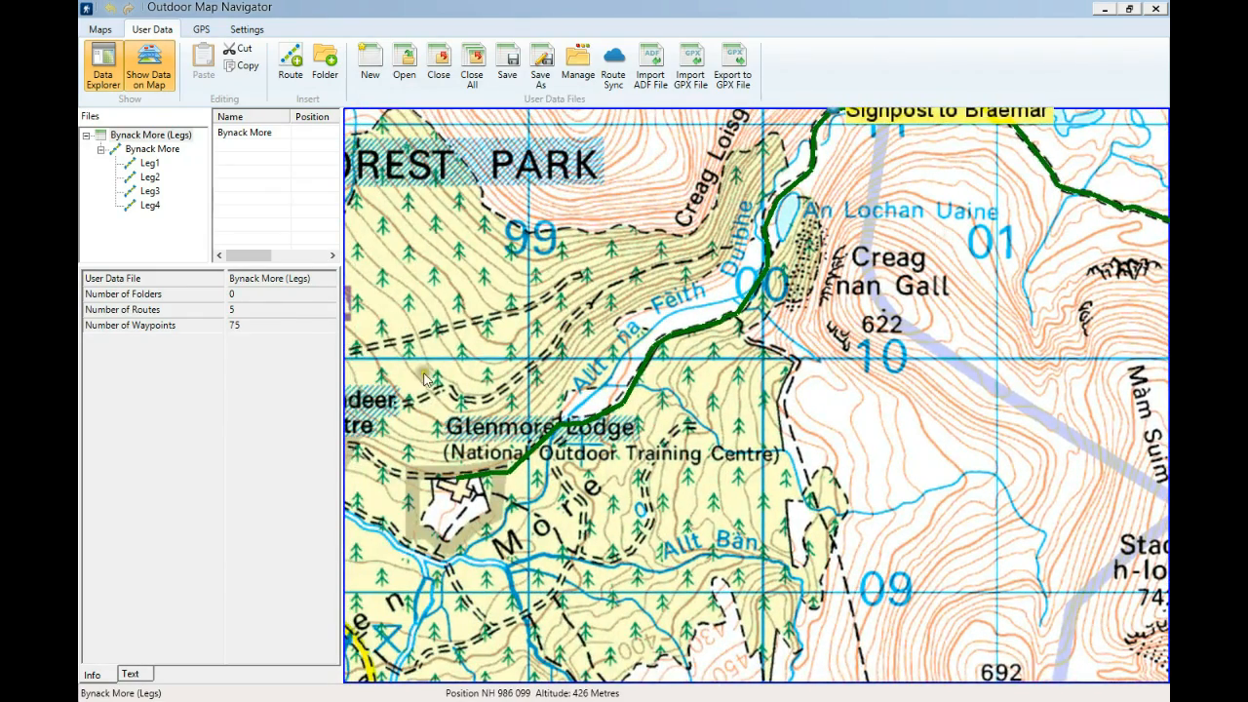
pyautogui.moveTo(627, 246); pyautogui.dragTo(527, 364)
pyautogui.moveTo(907, 387); pyautogui.dragTo(733, 257)
pyautogui.moveTo(958, 406); pyautogui.dragTo(585, 286)
pyautogui.moveTo(800, 440); pyautogui.dragTo(727, 246)
pyautogui.moveTo(708, 381); pyautogui.dragTo(903, 552)
pyautogui.moveTo(553, 336); pyautogui.dragTo(845, 459)
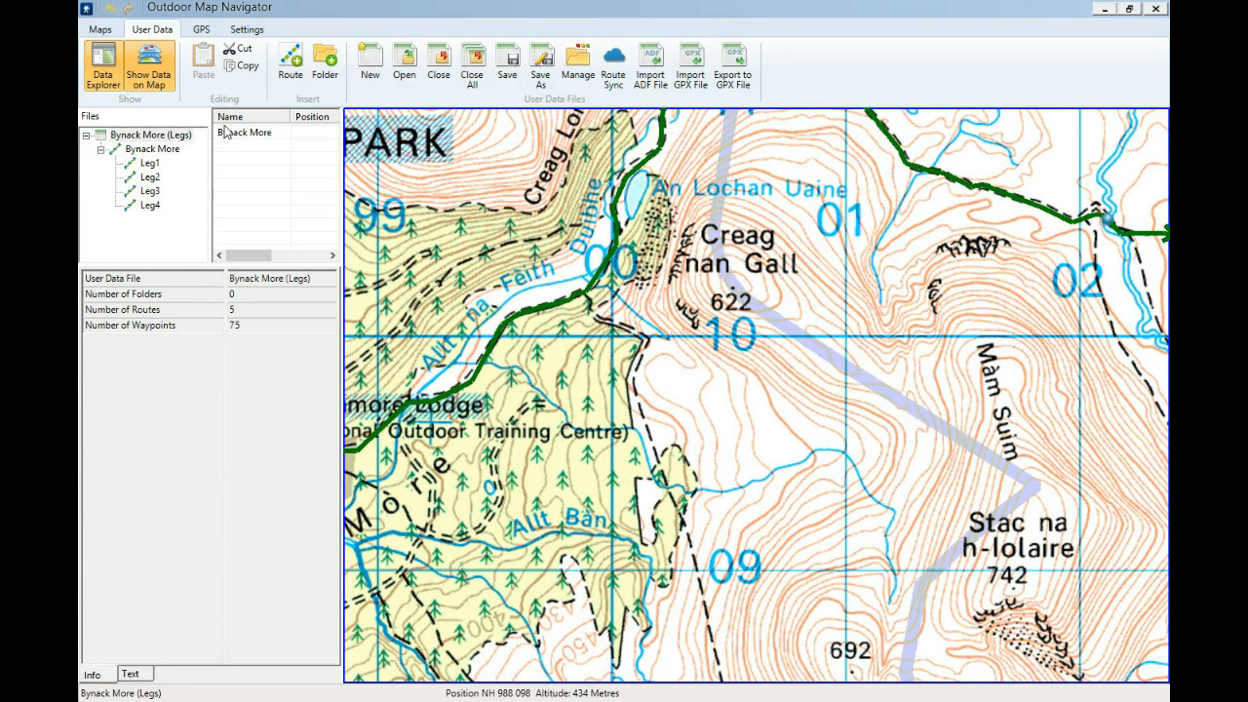
pyautogui.click(150, 163)
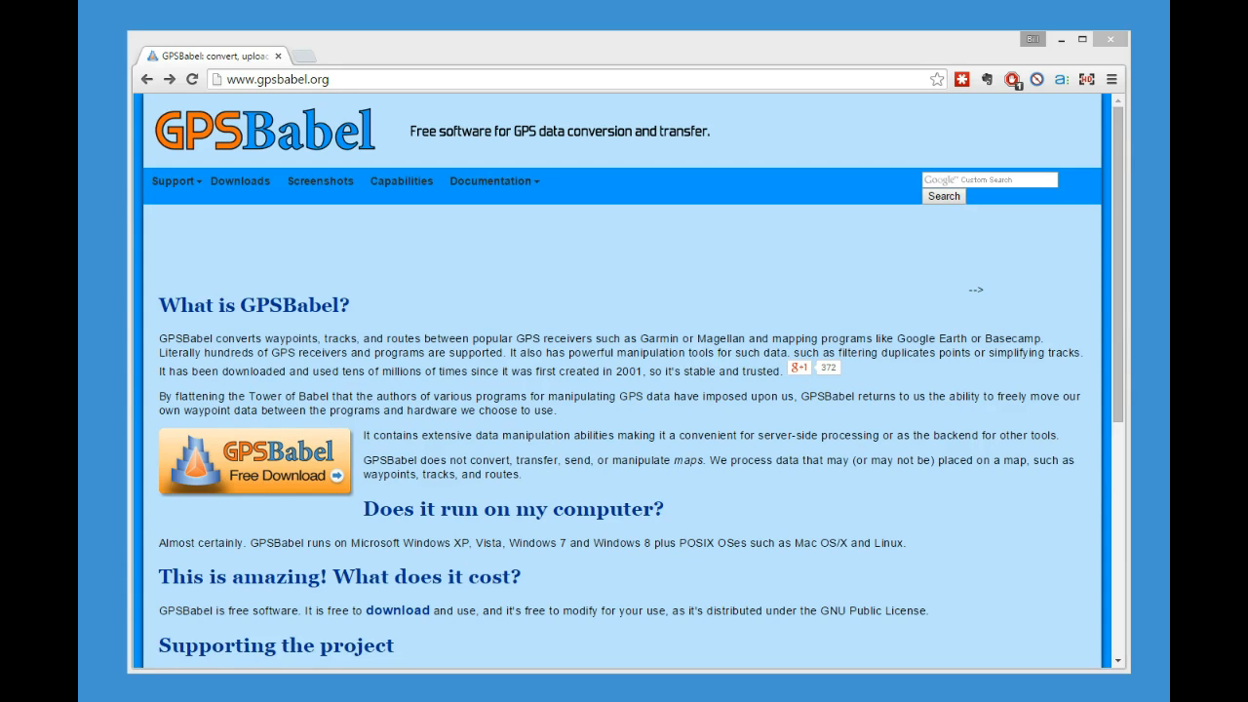
# On the GPSBabel website, open the development documentation's Data Filters chapter and its page on the transform filter
pyautogui.click(492, 182)
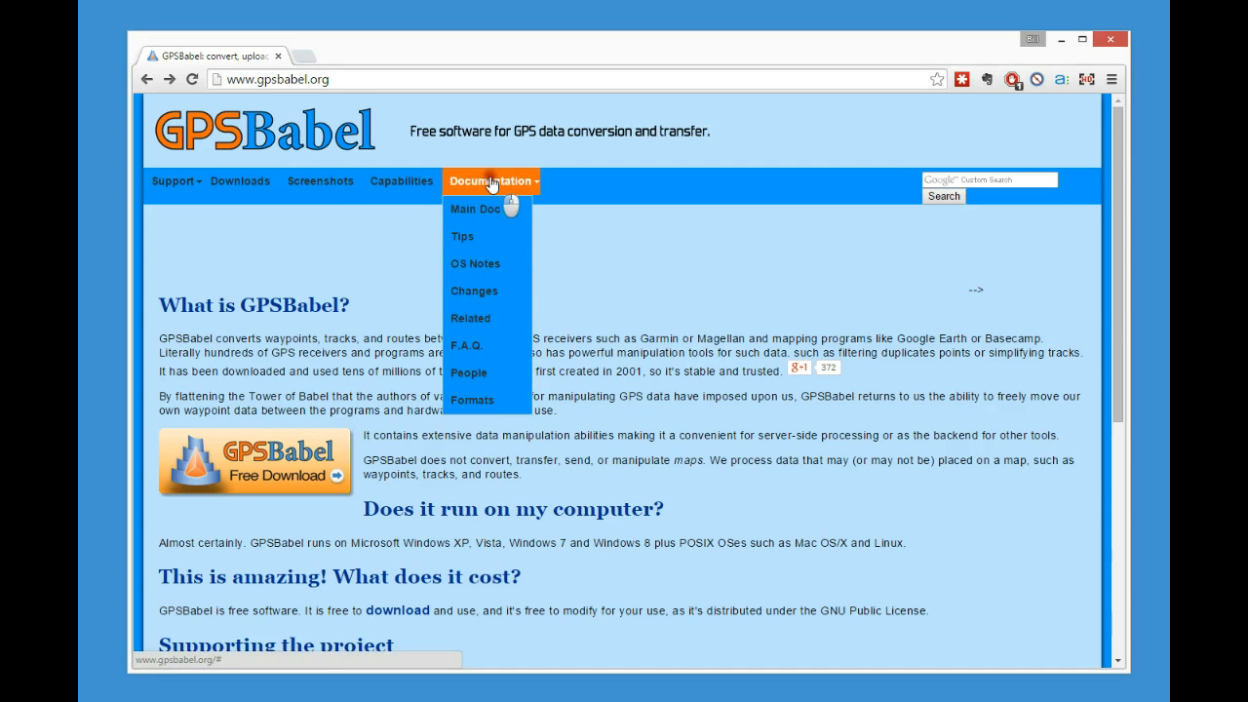
pyautogui.click(475, 209)
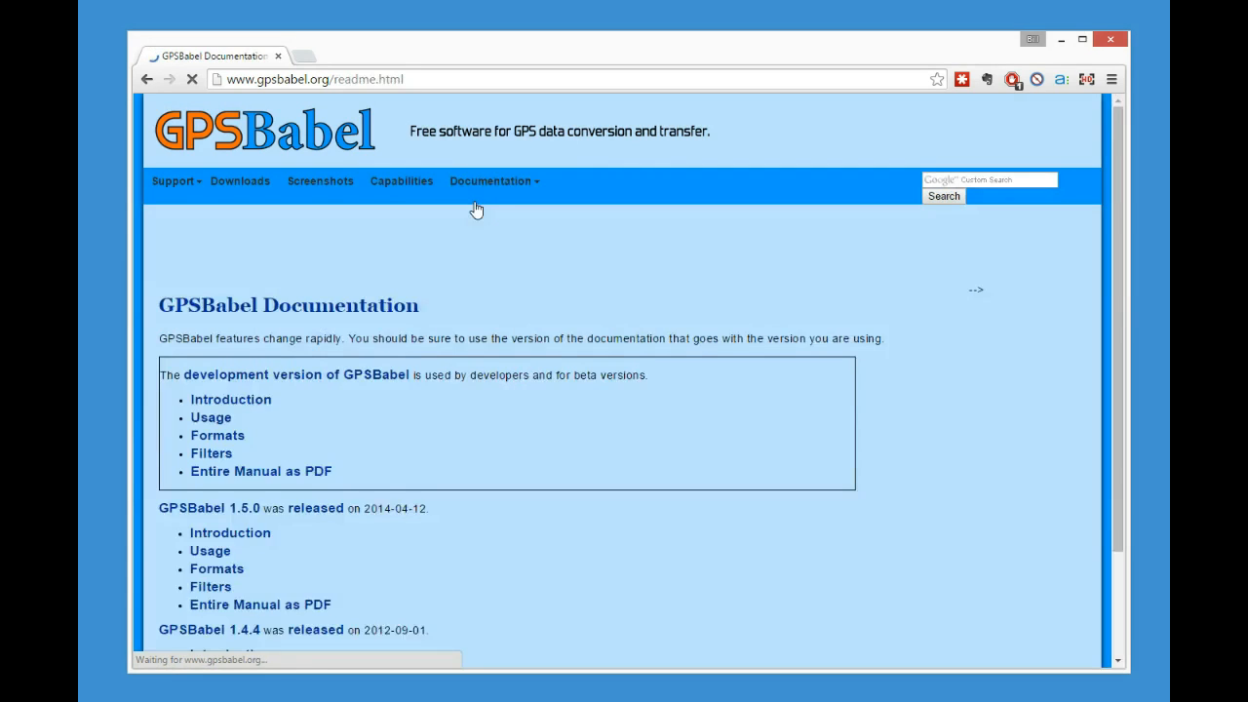
pyautogui.click(219, 462)
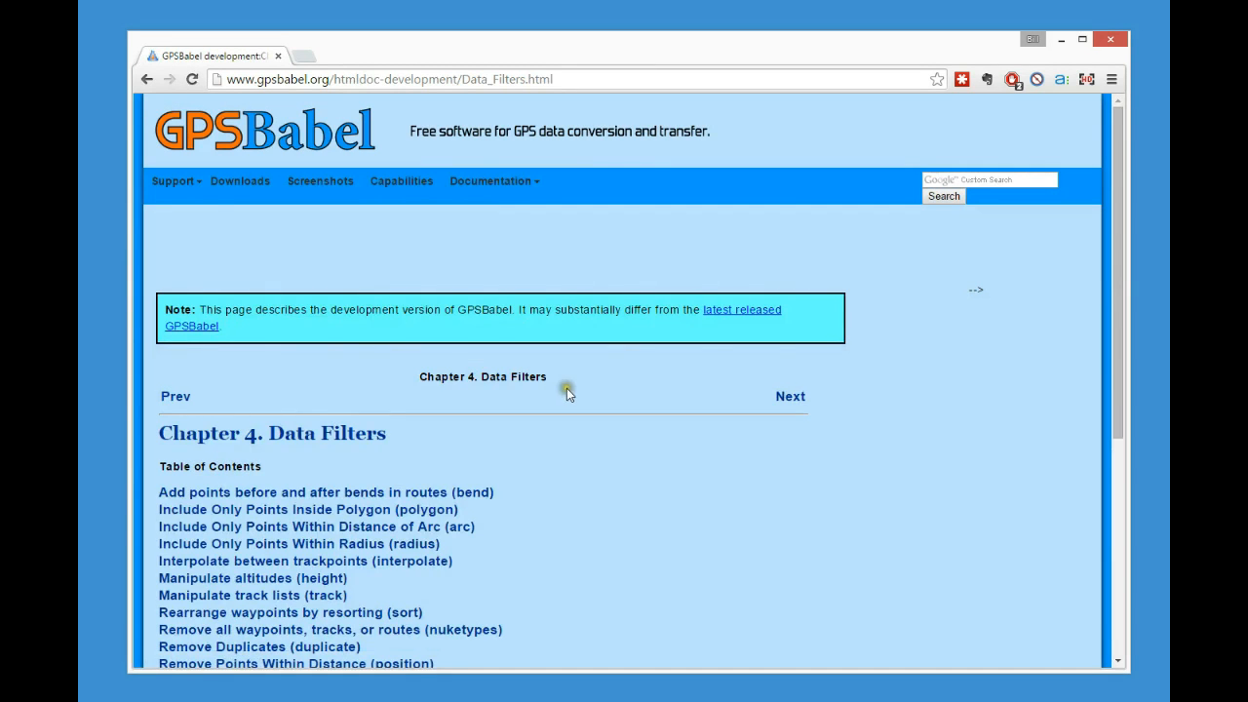
pyautogui.scroll(-2, 566, 389)
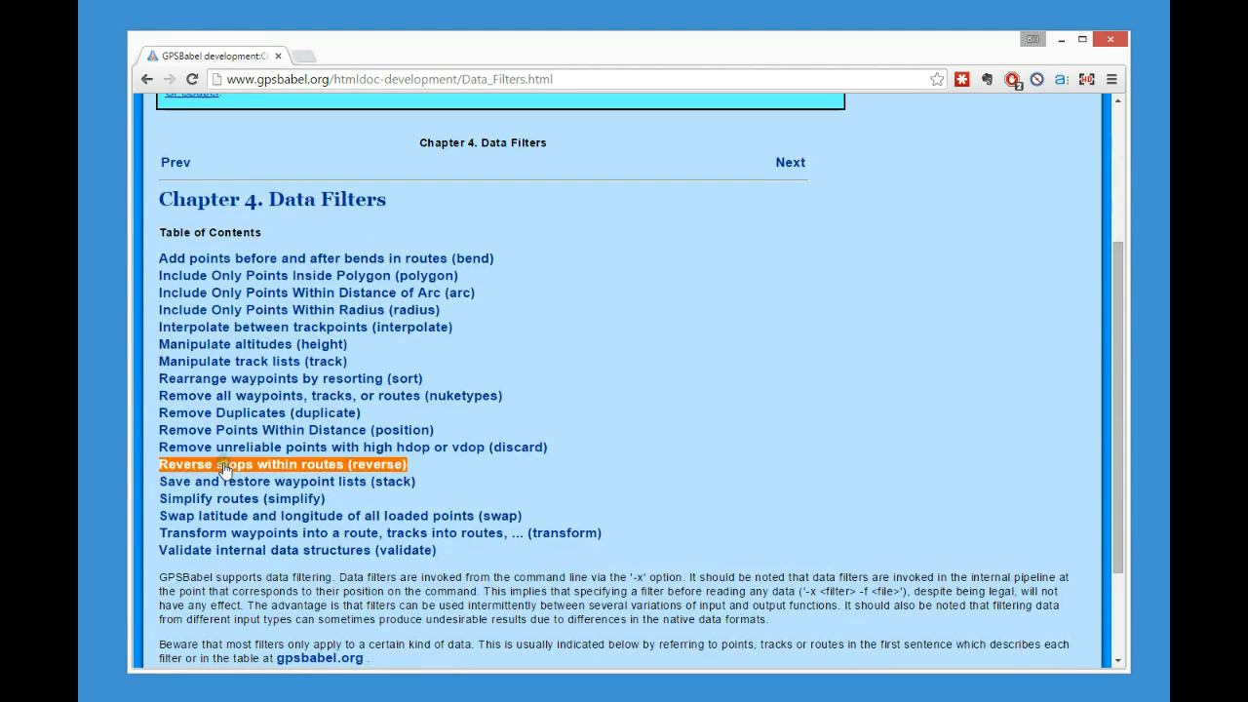
pyautogui.click(209, 535)
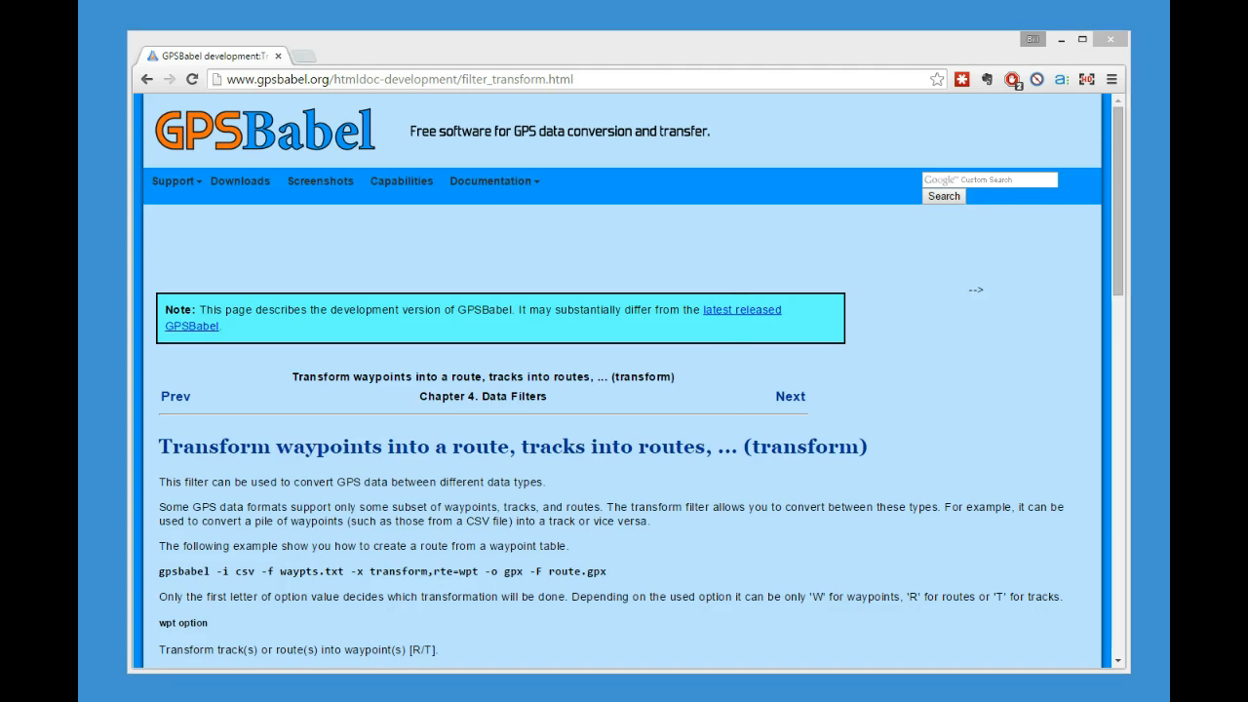
# Switch to the GPSBabel program, look over its input, filter and output settings, and close it
pyautogui.hotkey('alt', 'Tab')
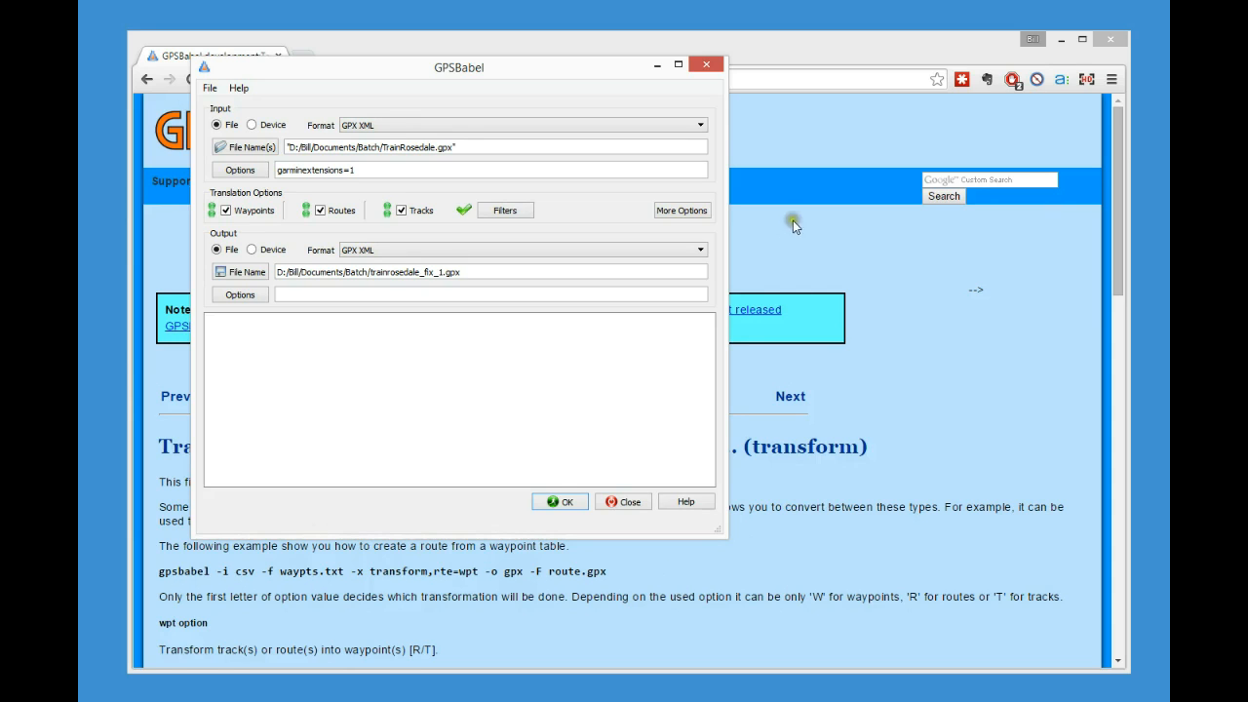
pyautogui.click(656, 64)
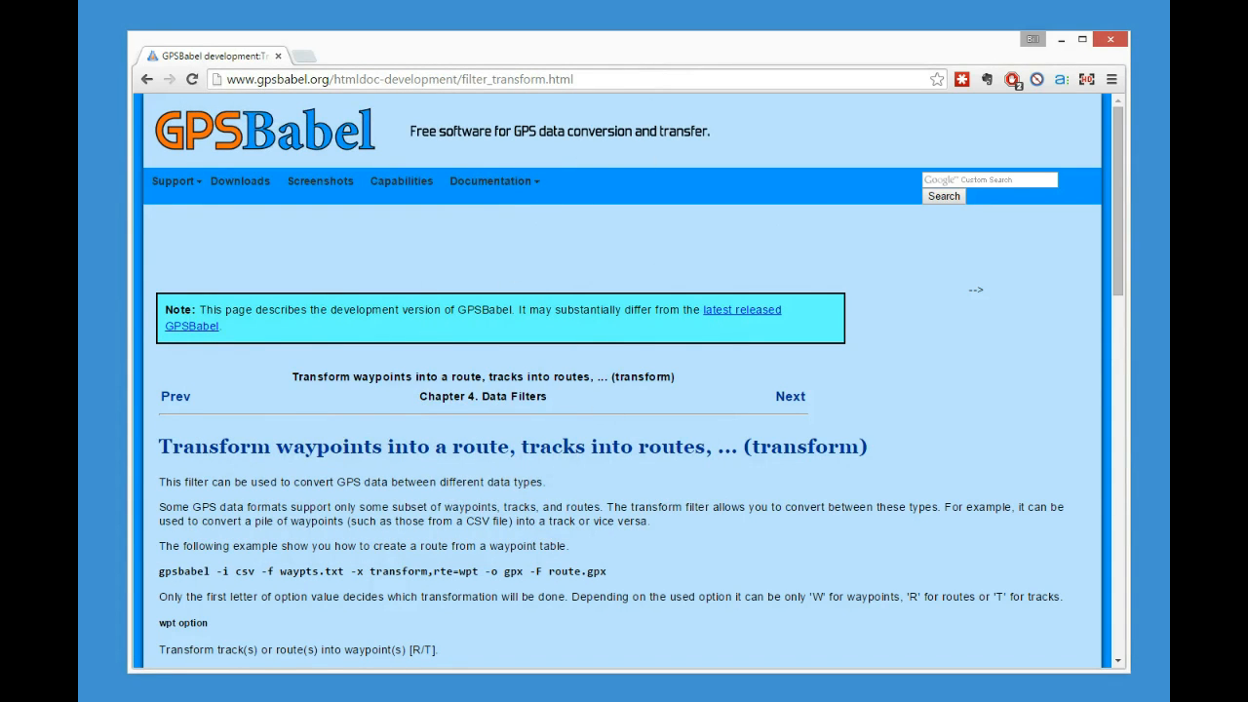
pyautogui.hotkey('alt', 'Tab')
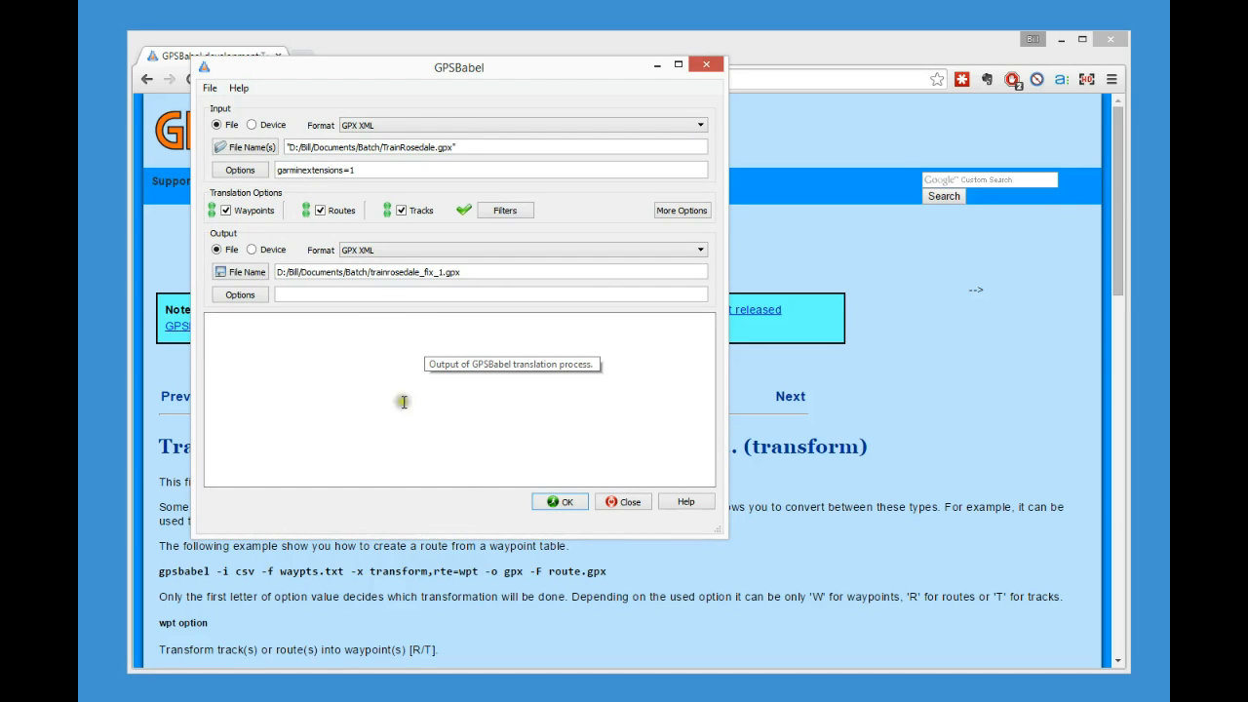
pyautogui.click(620, 504)
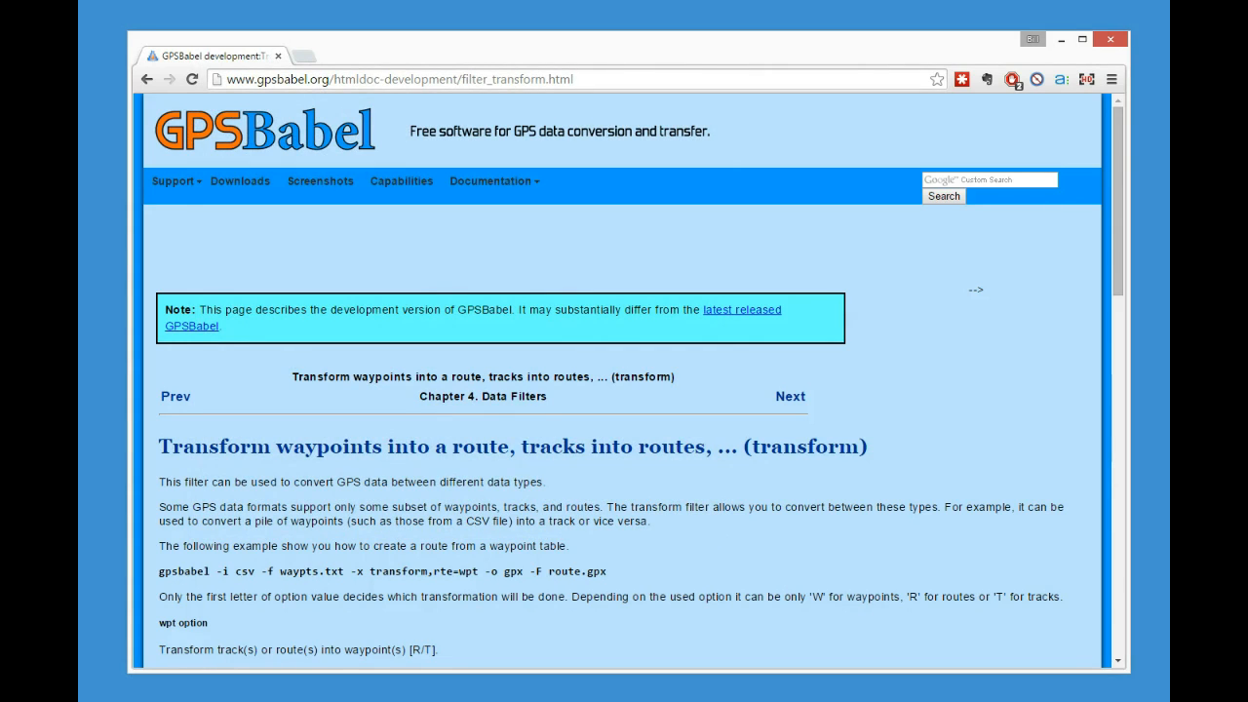
# Switch to the Batch folder, open babel1.bat in Notepad++ to review its GPSBabel route-joining commands, and close the file and folder view
pyautogui.hotkey('alt', 'Tab')
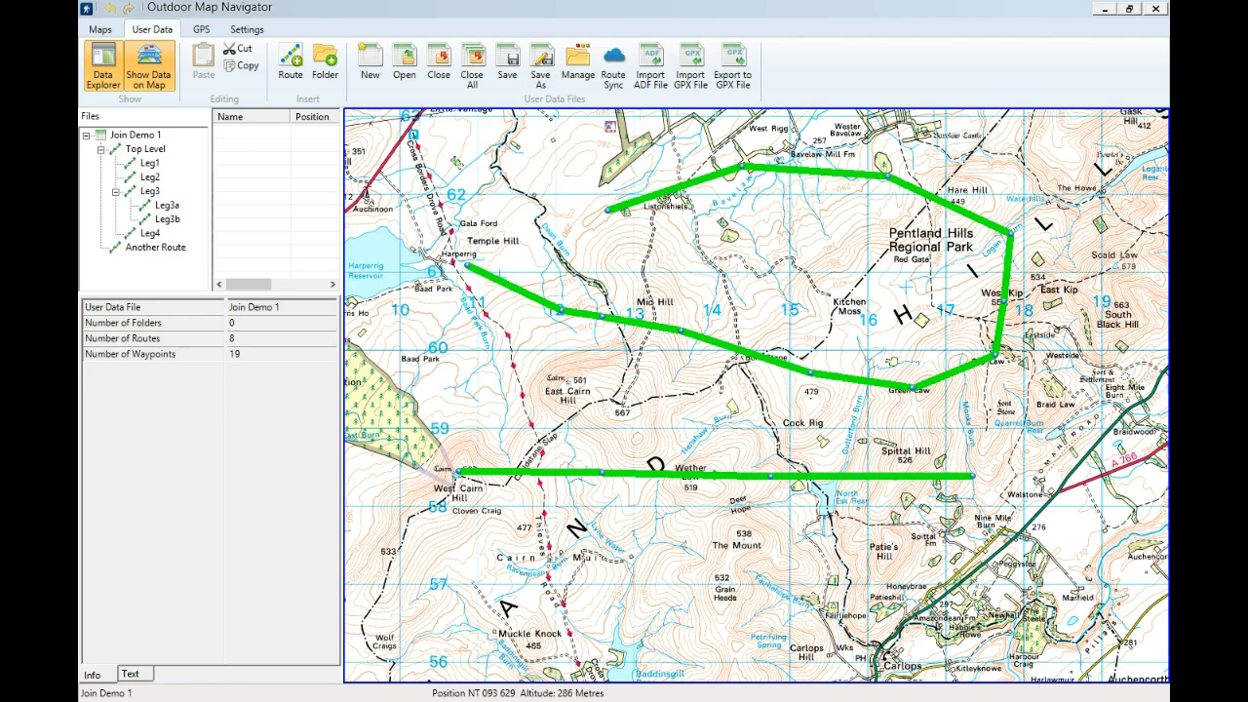
pyautogui.hotkey('alt', 'Tab')
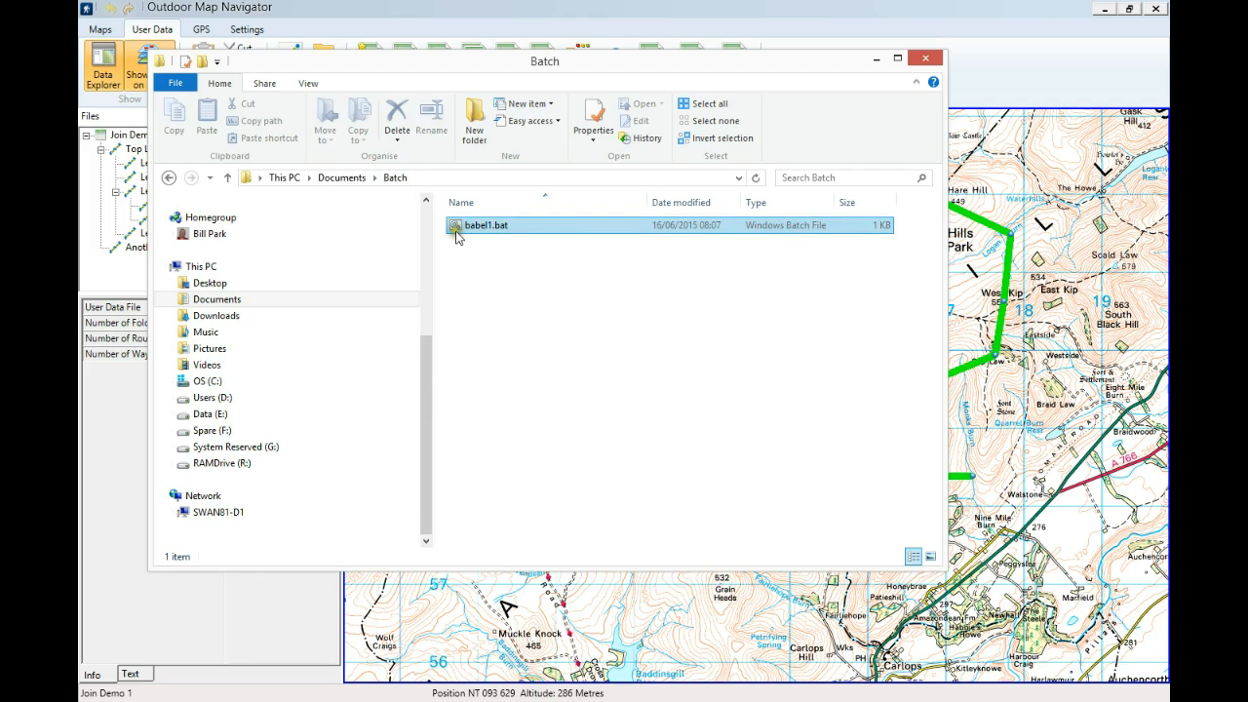
pyautogui.click(494, 230)
pyautogui.rightClick(494, 230)
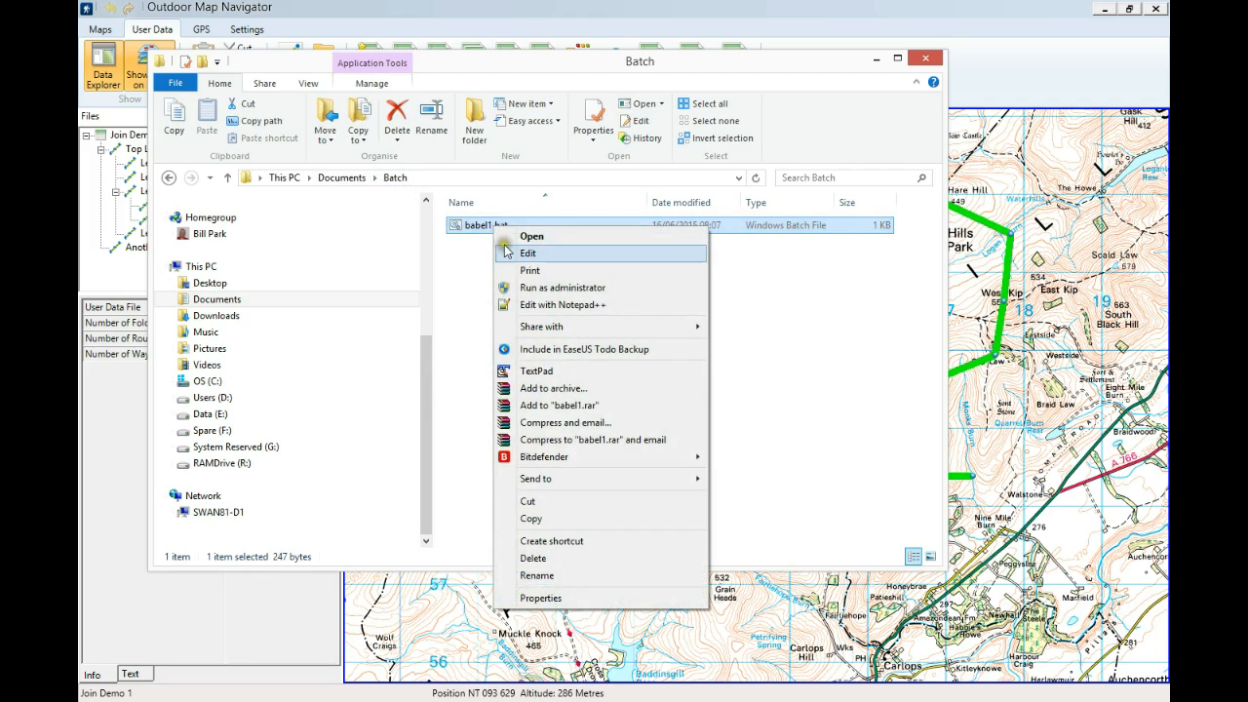
pyautogui.click(537, 303)
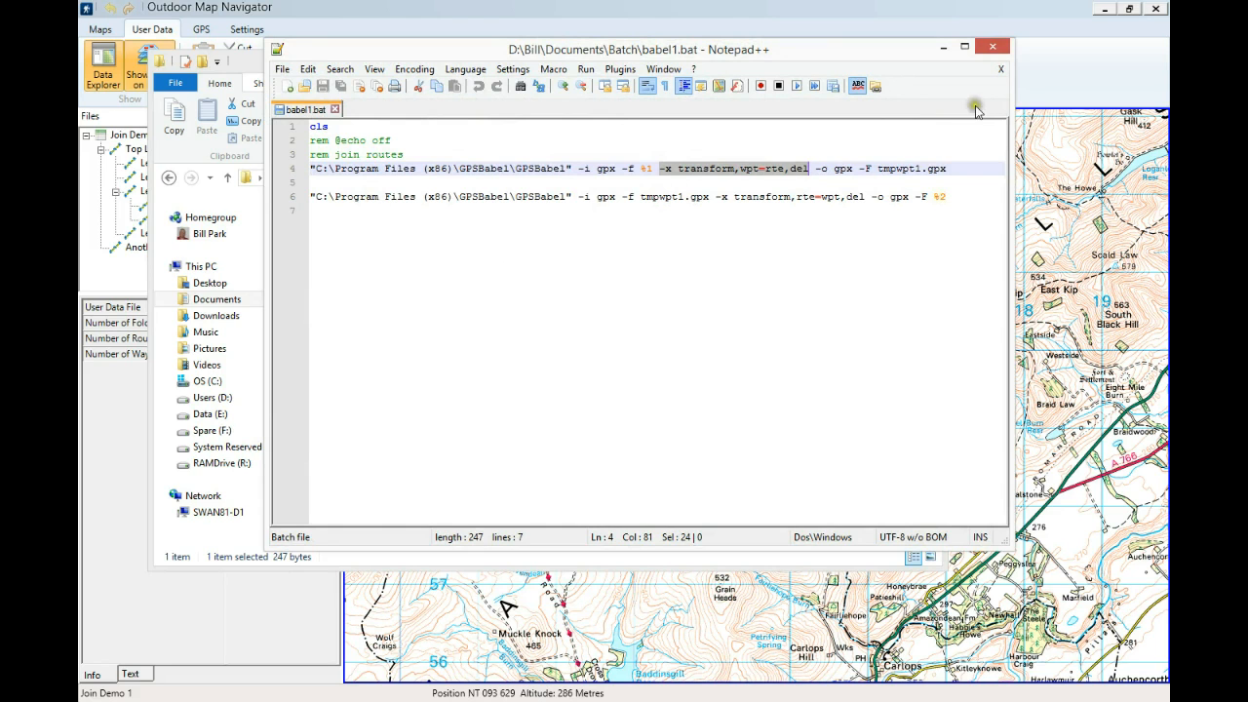
pyautogui.click(995, 48)
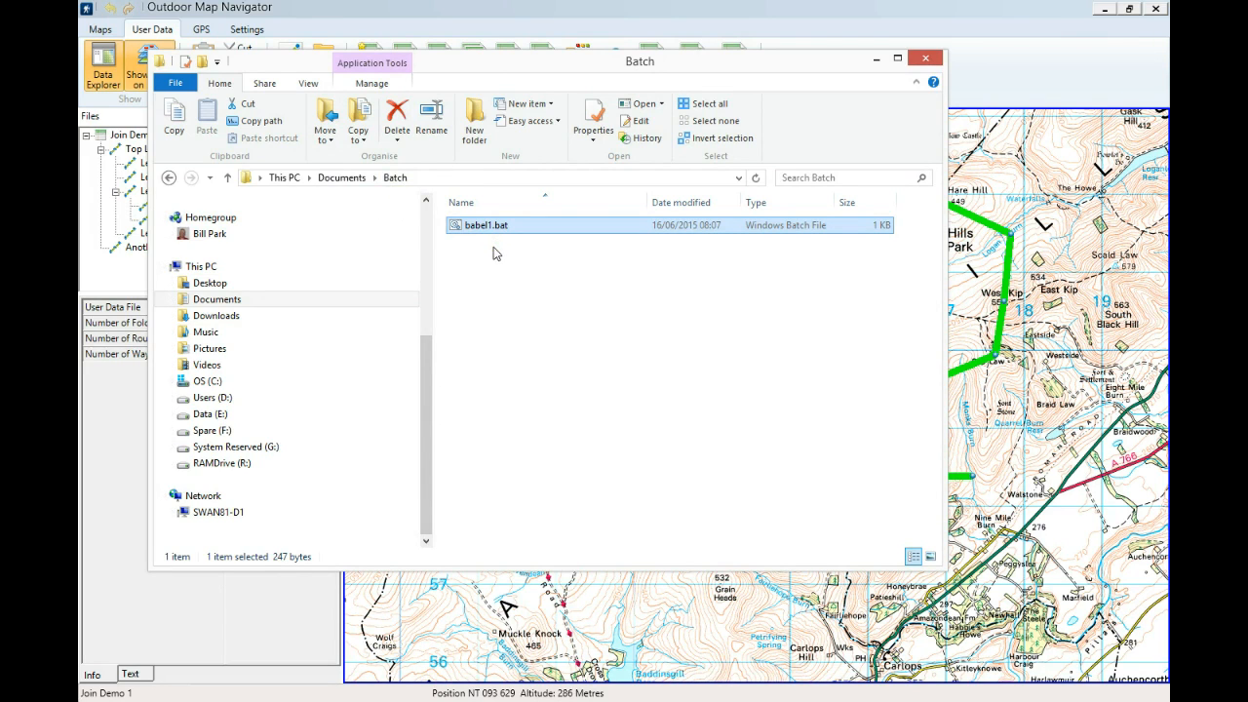
pyautogui.click(876, 59)
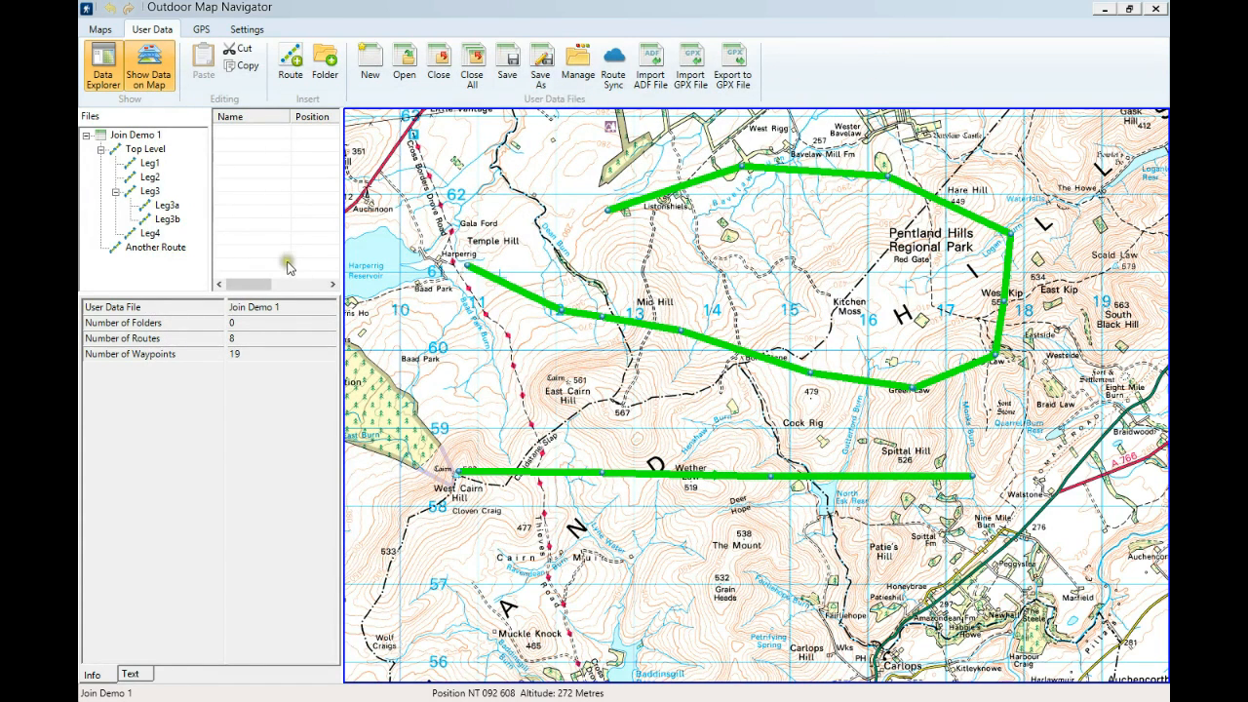
# In Outdoor Map Navigator's options, check the GPS connection type and USB folder, and accept the settings
pyautogui.click(246, 28)
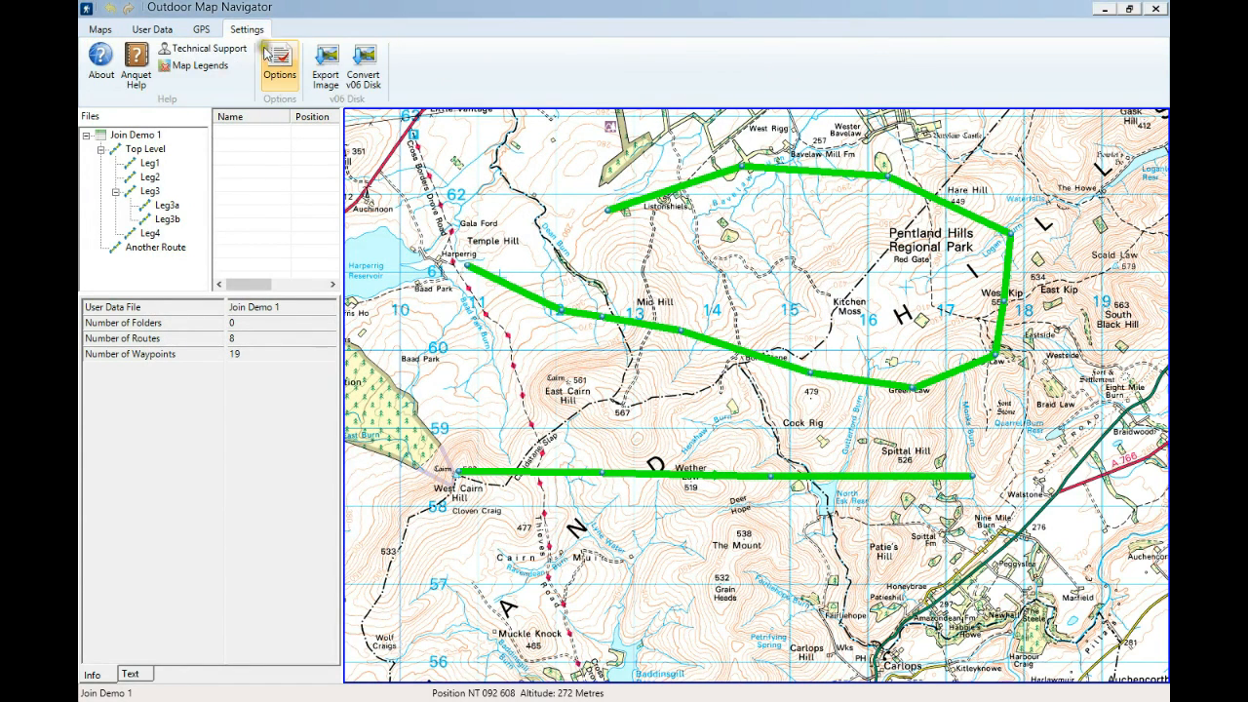
pyautogui.click(280, 61)
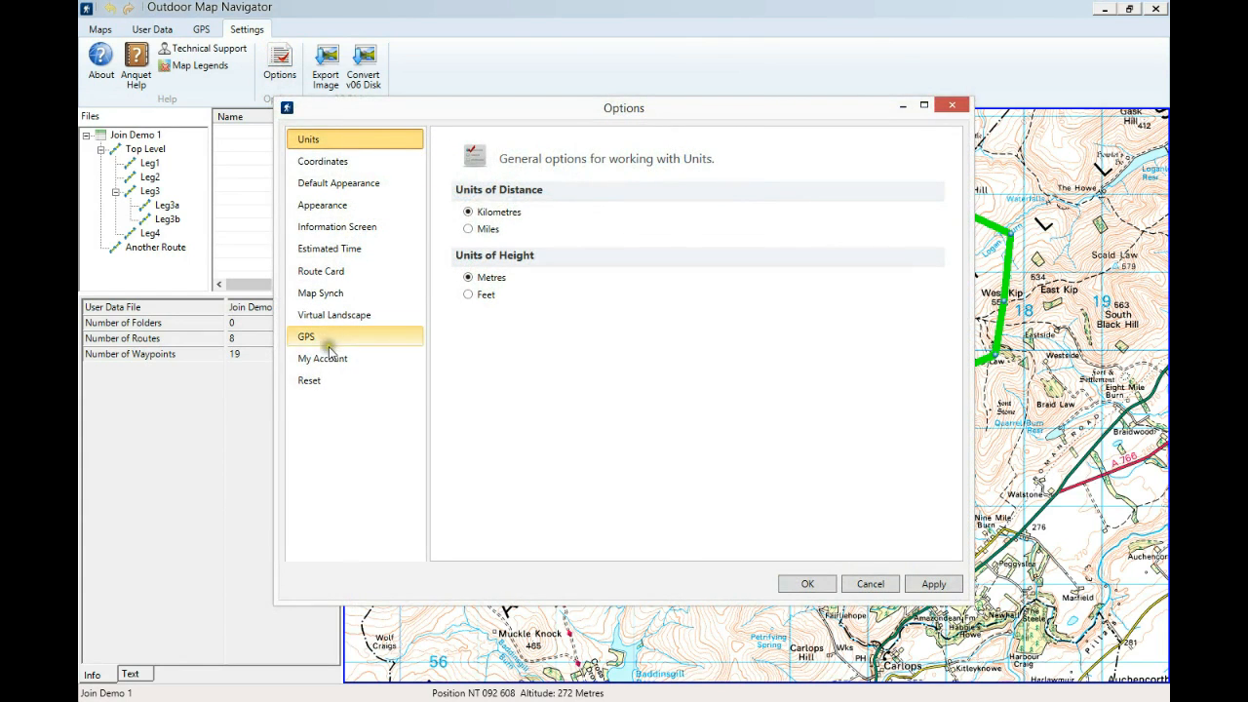
pyautogui.click(327, 342)
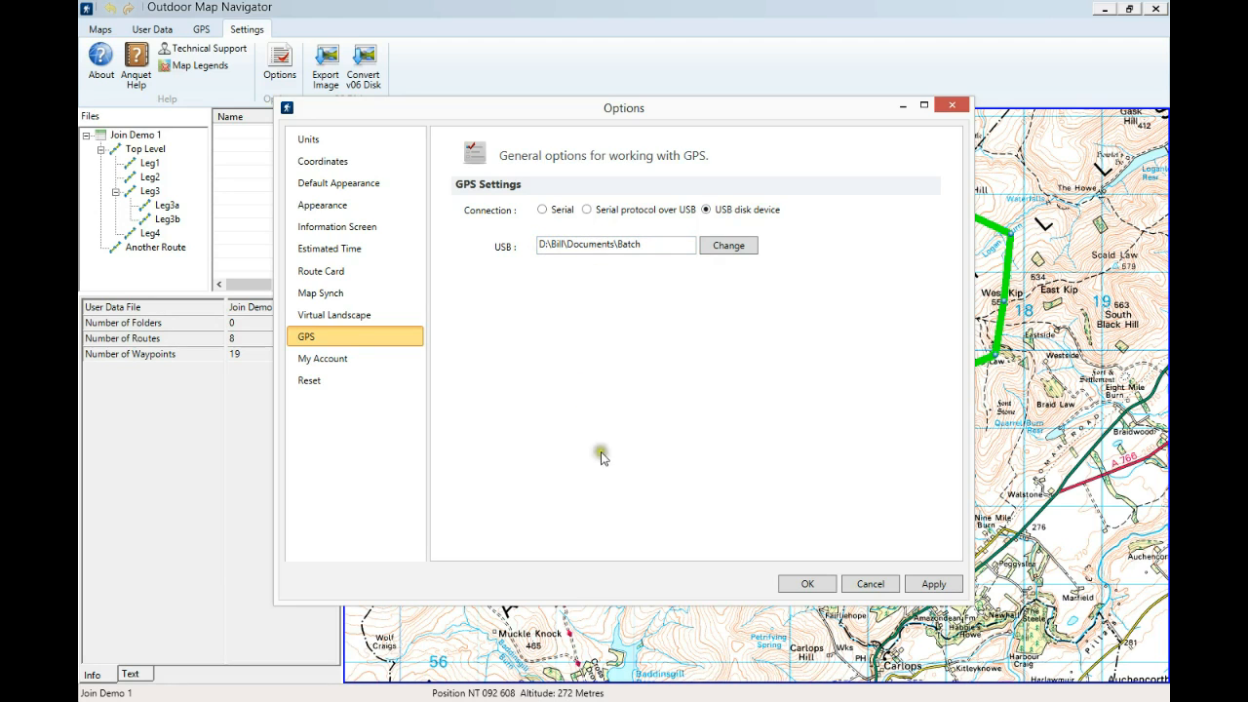
pyautogui.click(803, 584)
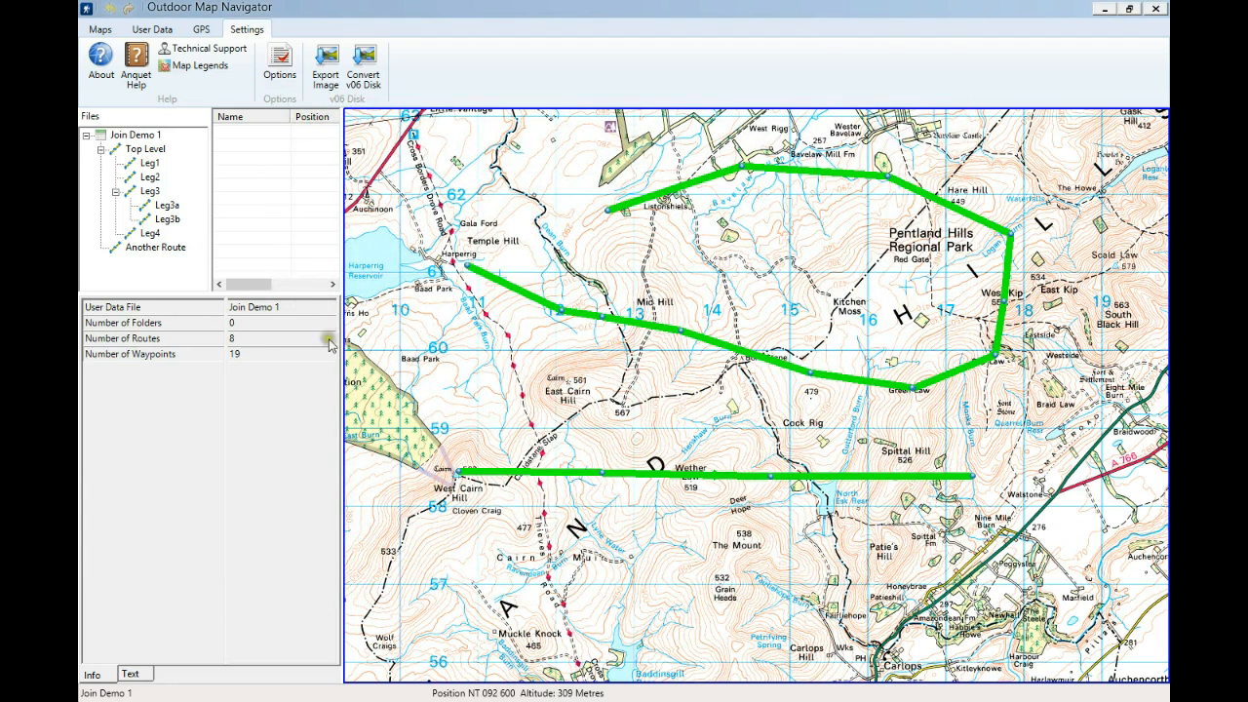
# Select the Join Demo 1 user data file and look at the available GPX export and GPS transfer commands
pyautogui.click(154, 137)
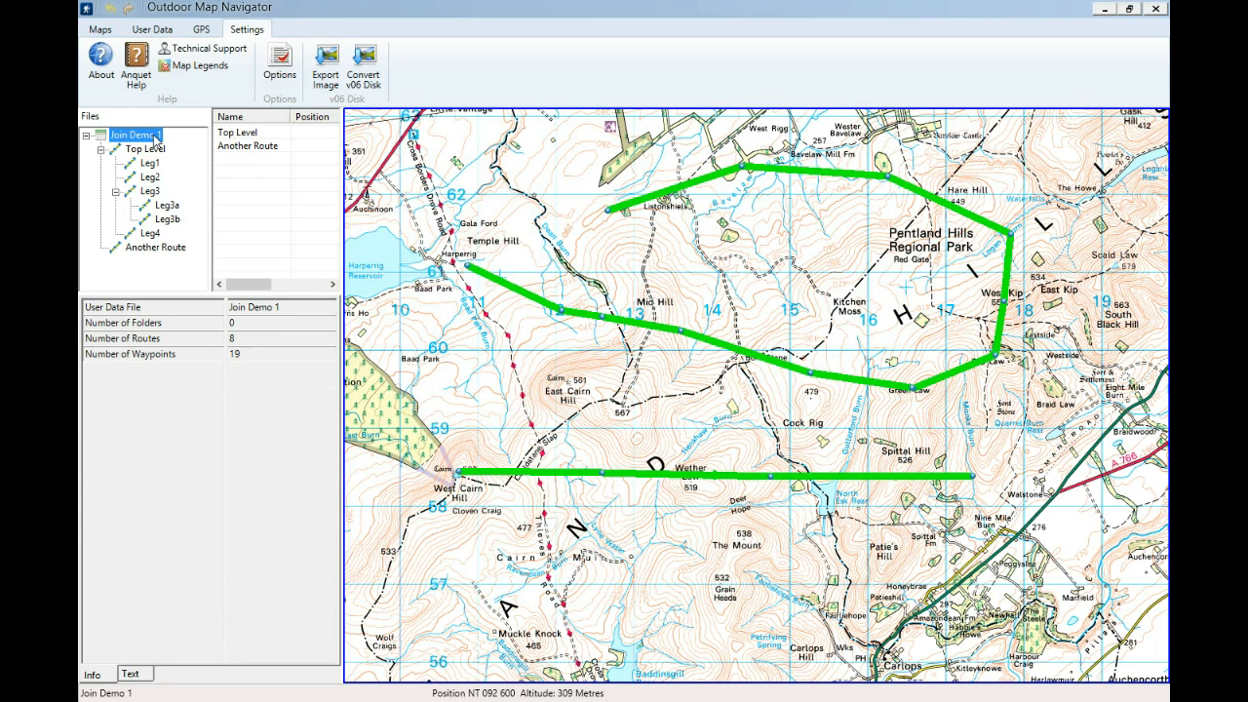
pyautogui.click(166, 33)
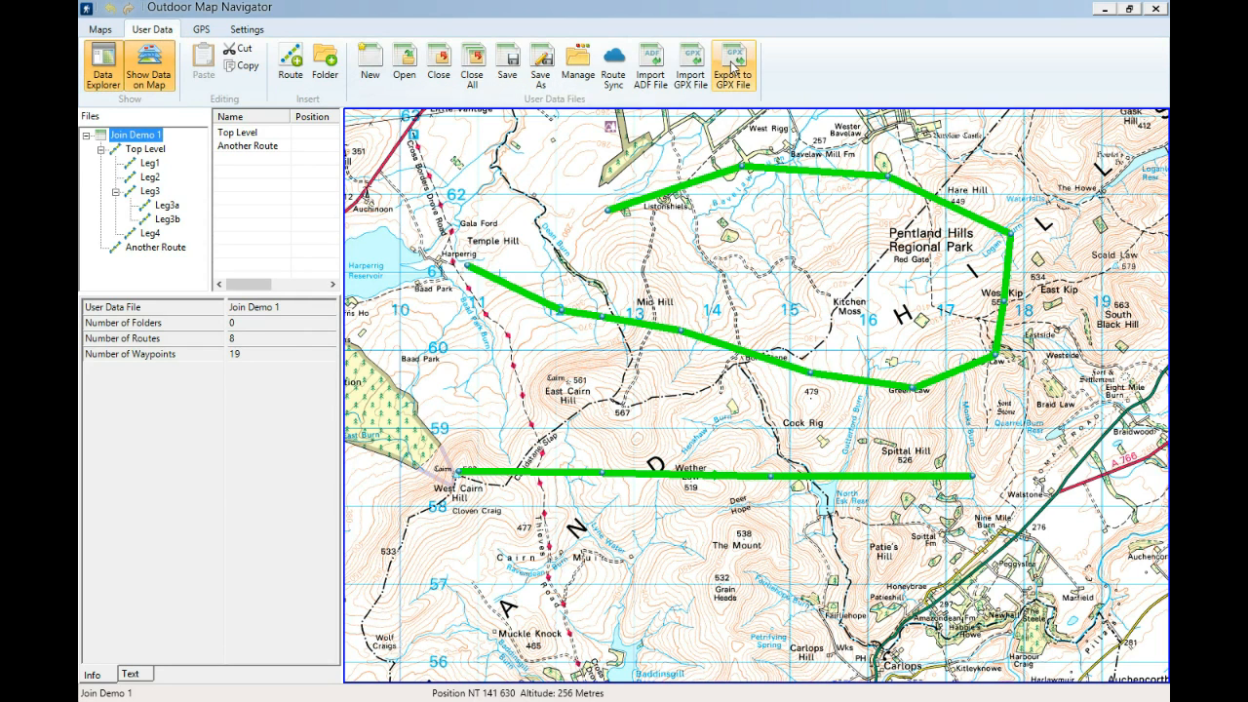
pyautogui.click(117, 136)
pyautogui.click(202, 29)
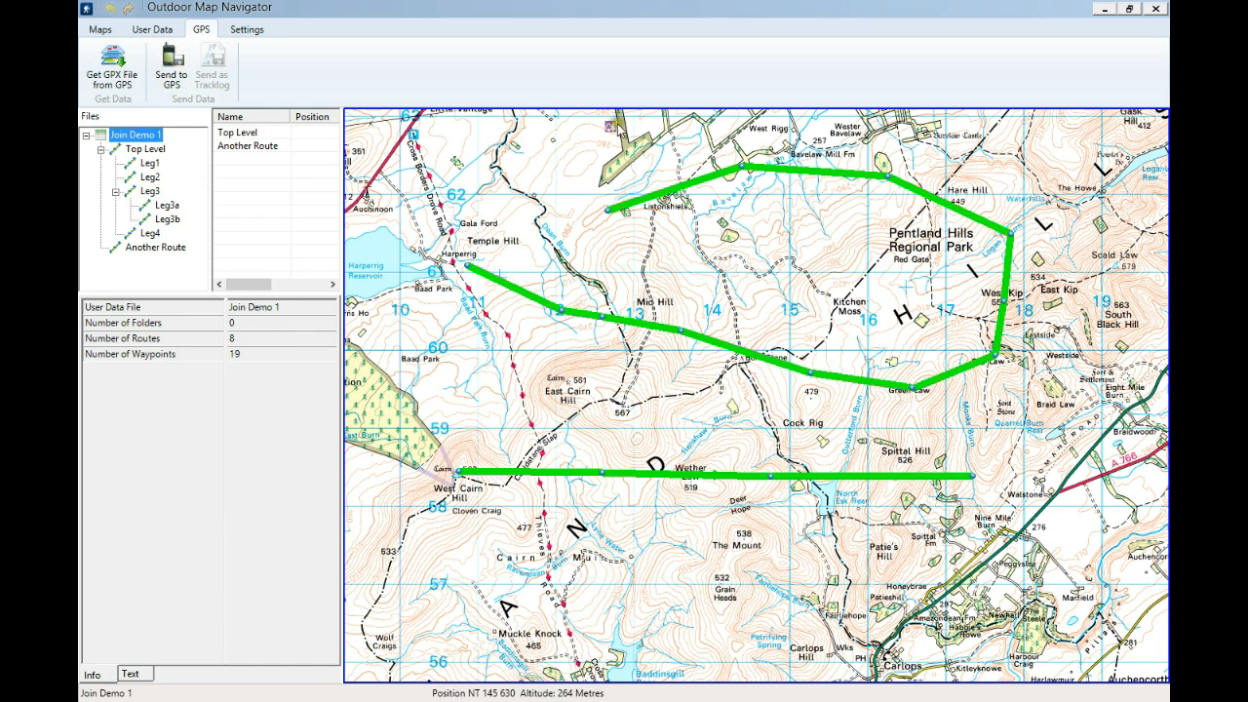
# Inspect the Top Level route, its legs Leg2, Leg3, Leg3a, Leg3b and Leg4, and Another Route on the map
pyautogui.click(149, 150)
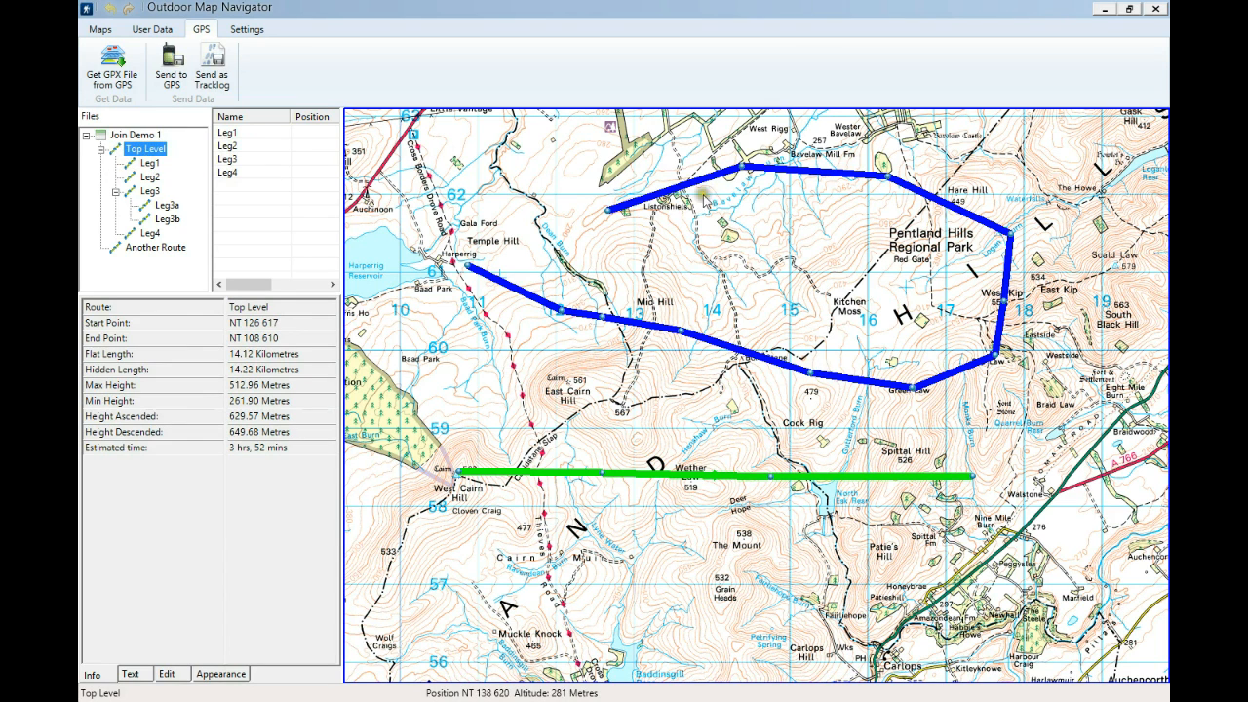
pyautogui.click(151, 177)
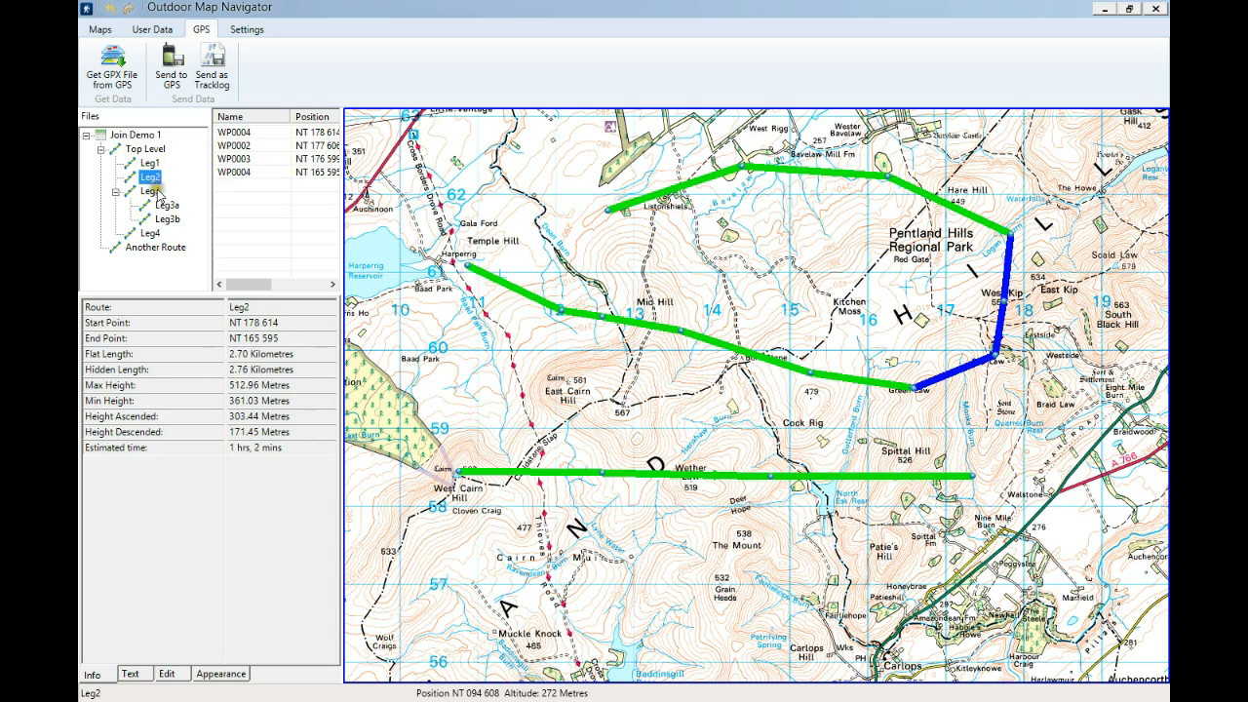
pyautogui.click(151, 191)
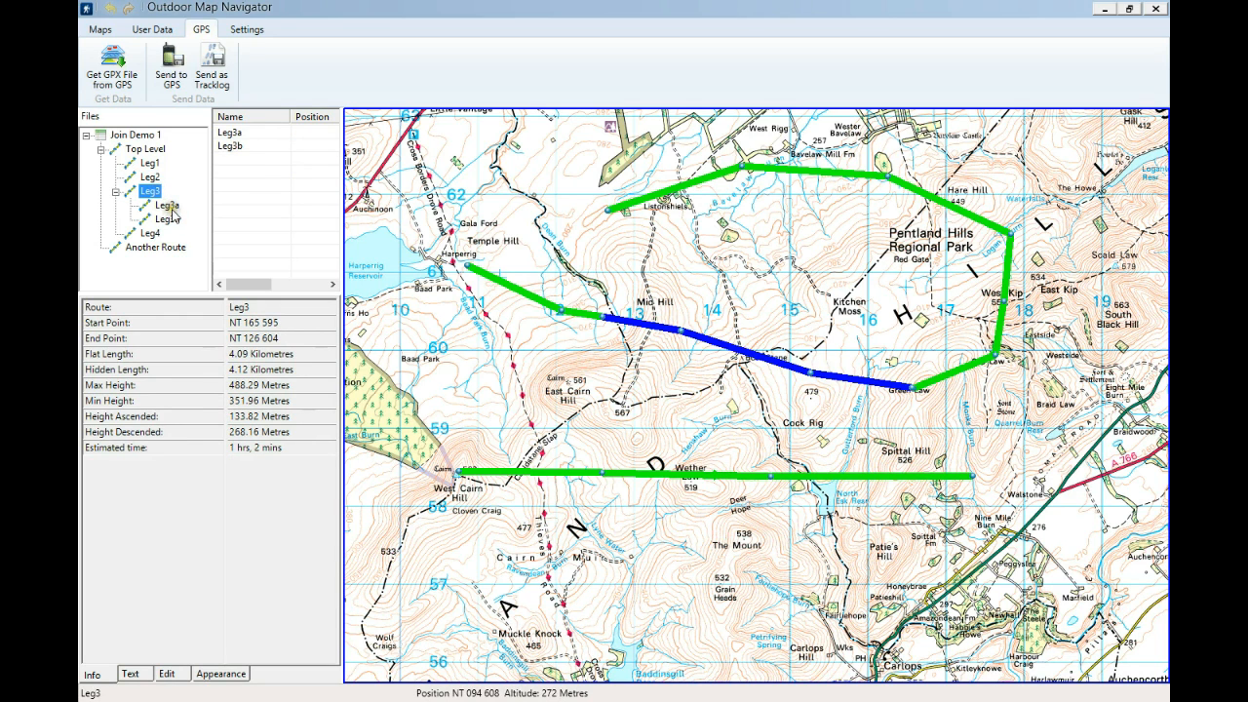
pyautogui.click(169, 208)
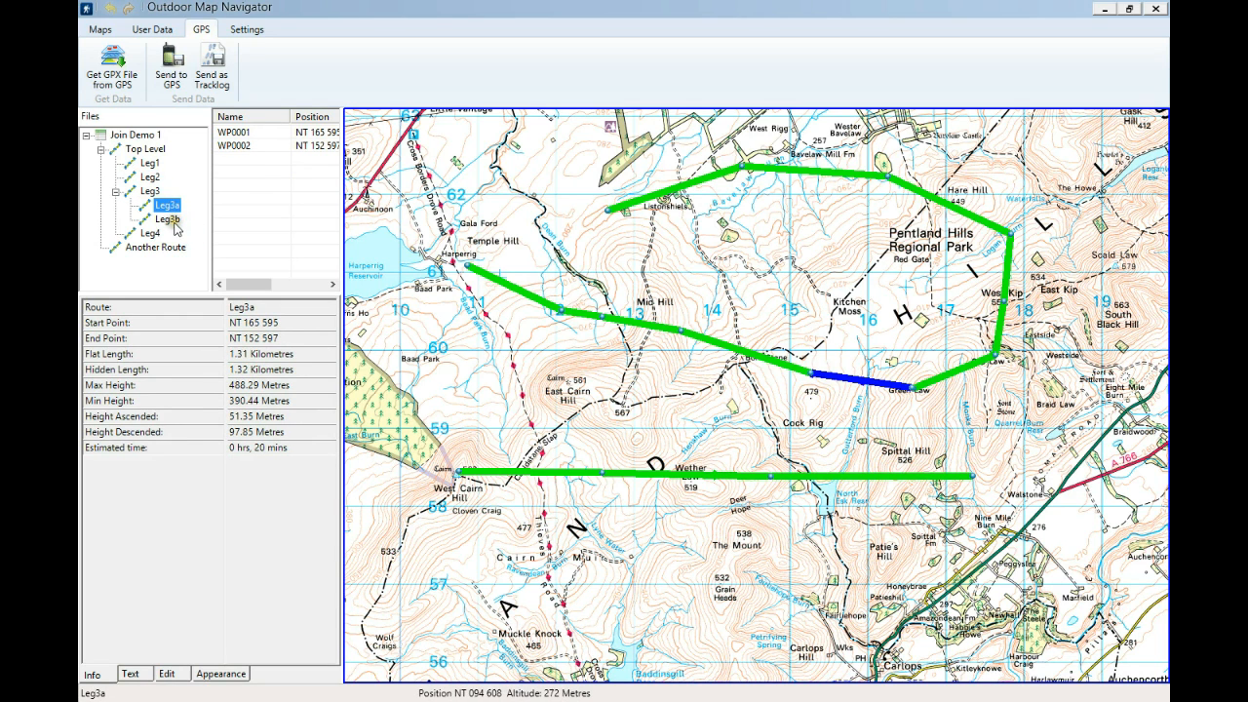
pyautogui.click(169, 220)
pyautogui.click(170, 206)
pyautogui.click(170, 219)
pyautogui.click(159, 235)
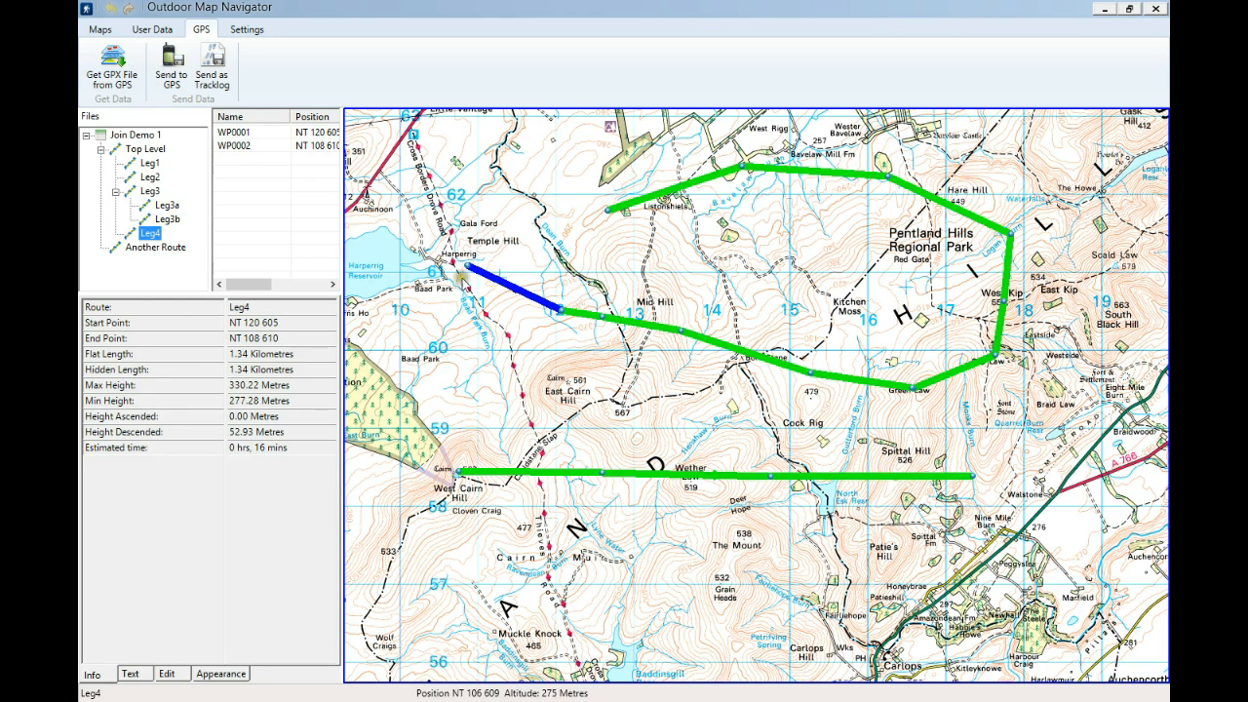
pyautogui.click(561, 313)
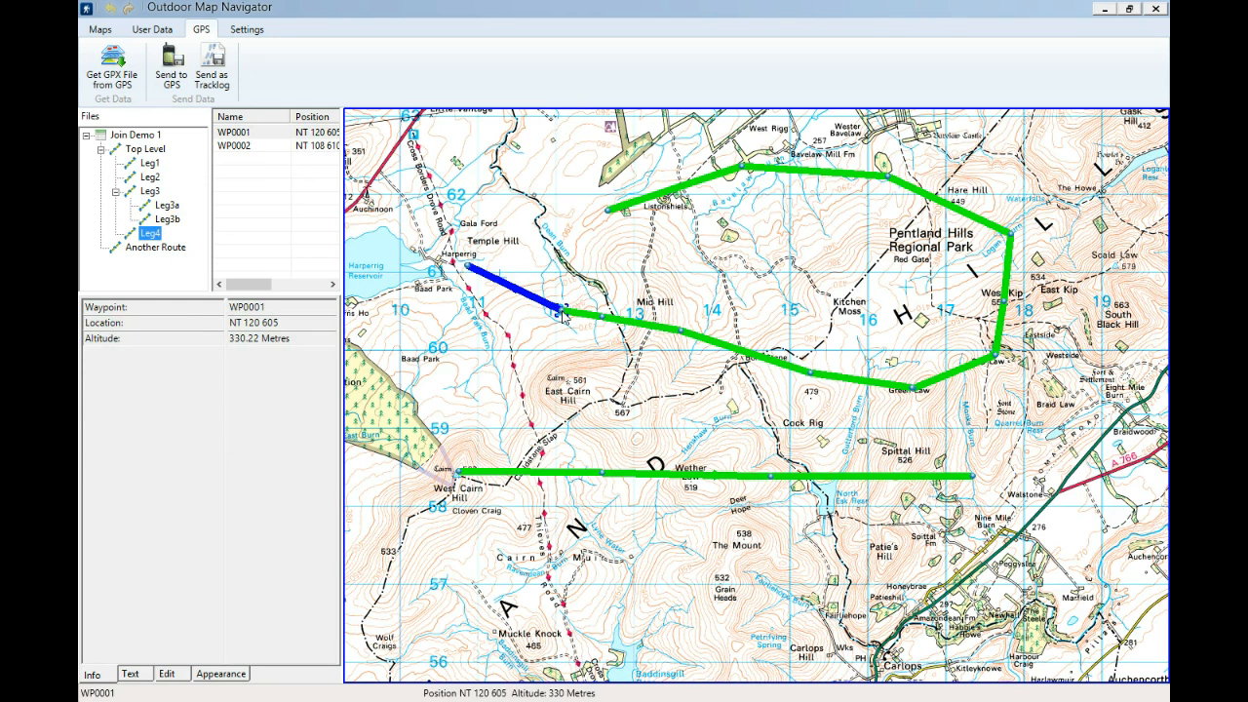
pyautogui.click(173, 220)
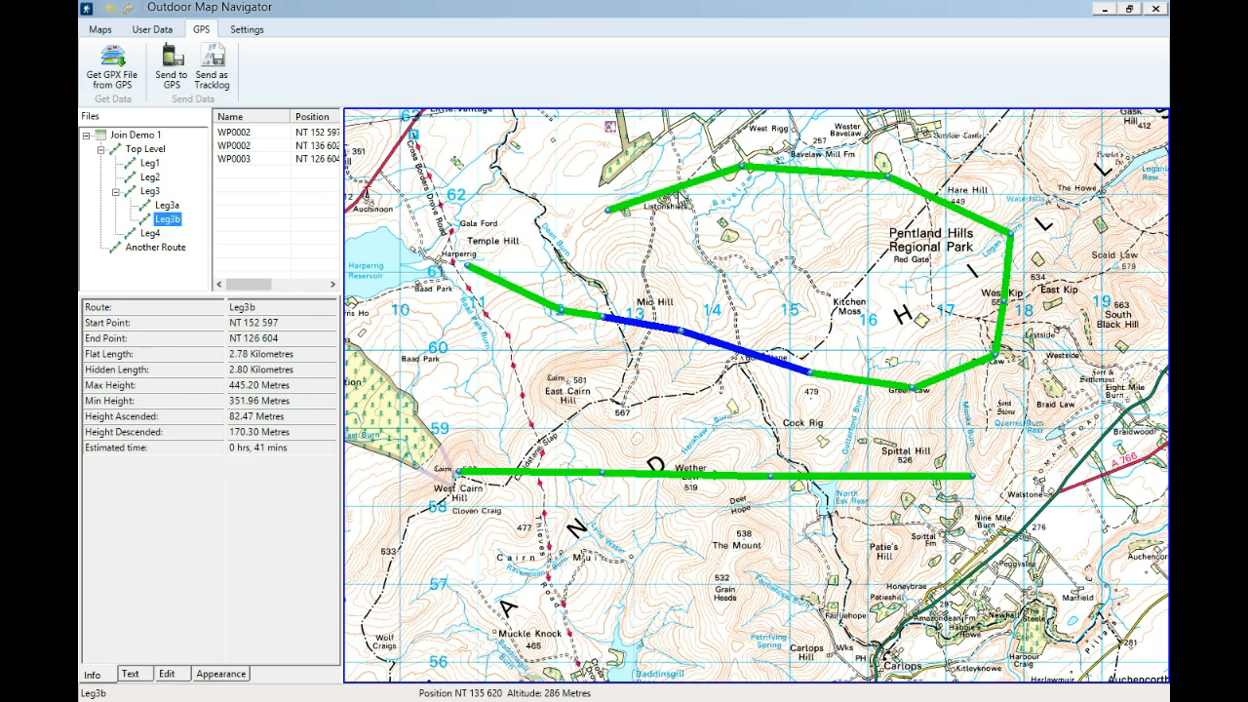
pyautogui.click(143, 250)
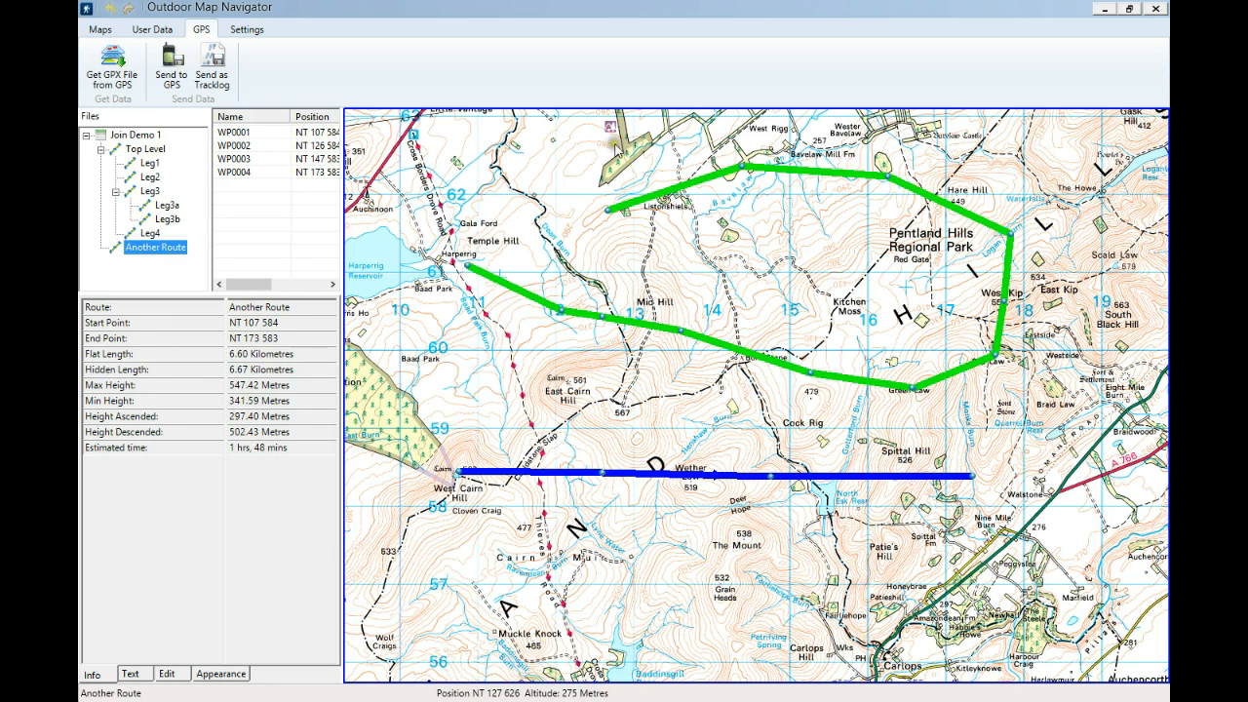
pyautogui.click(136, 135)
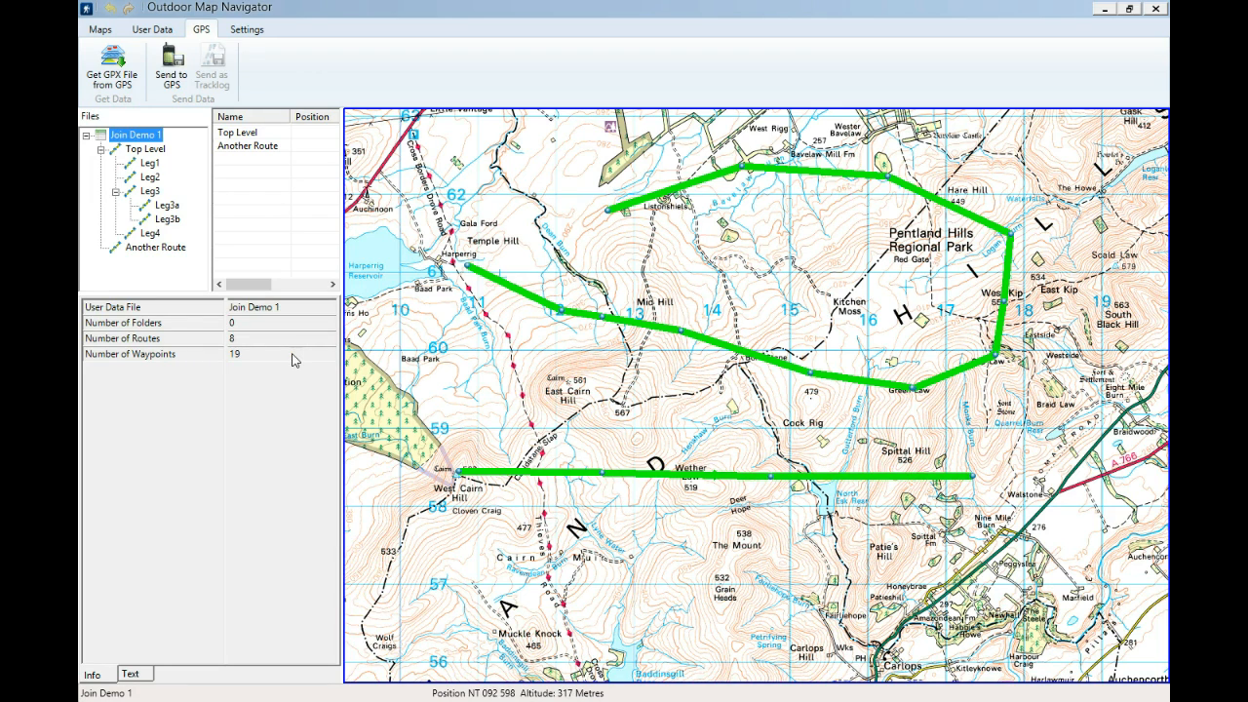
# Send the Top Level route of Join Demo 1 to the GPS and dismiss the resulting message
pyautogui.click(141, 149)
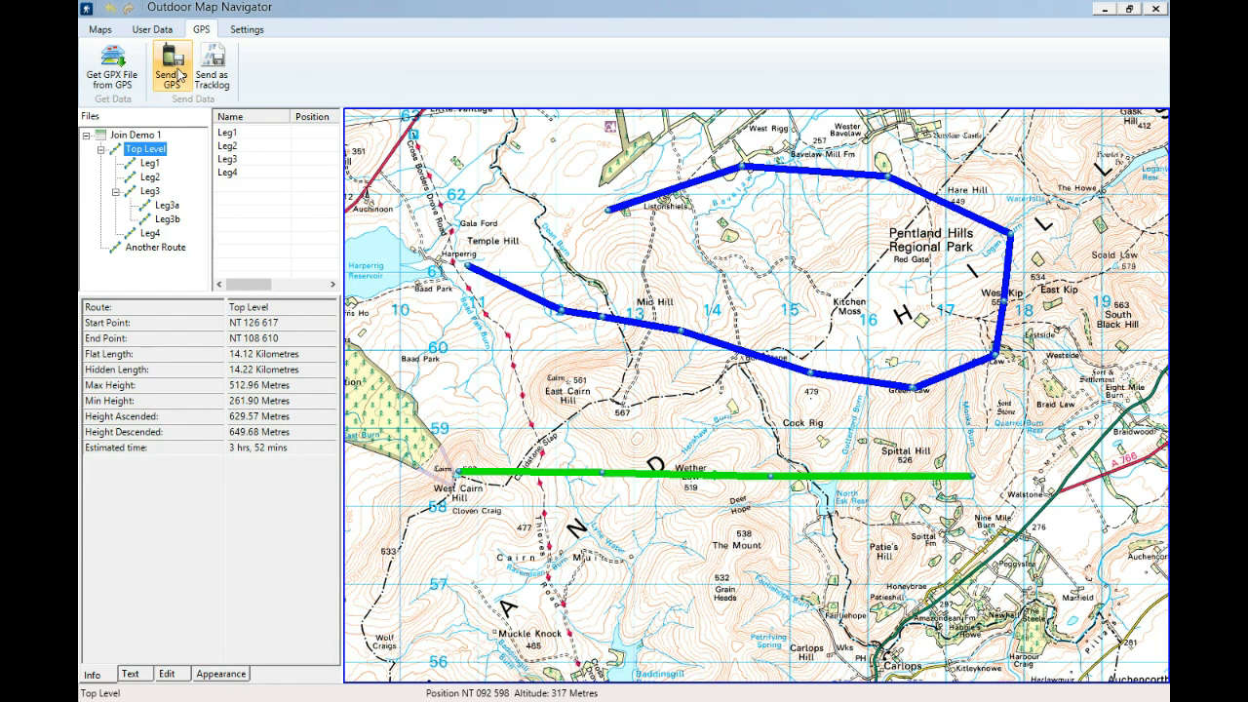
pyautogui.rightClick(151, 149)
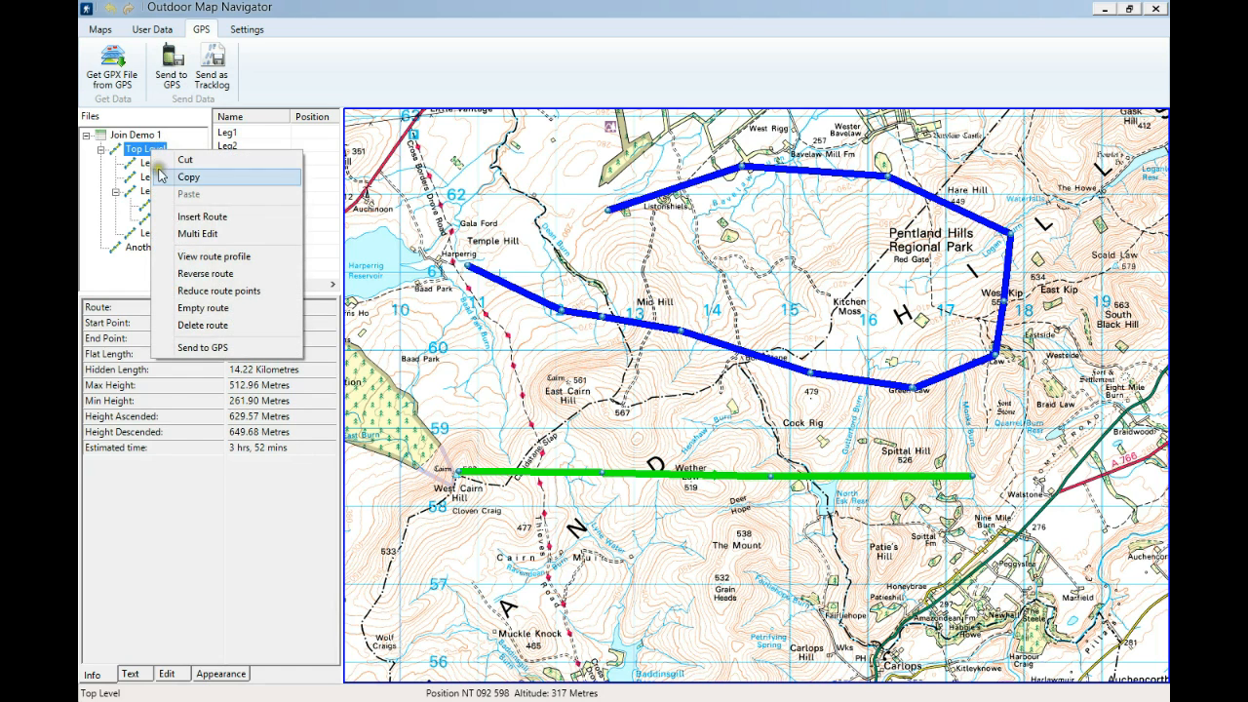
pyautogui.click(193, 349)
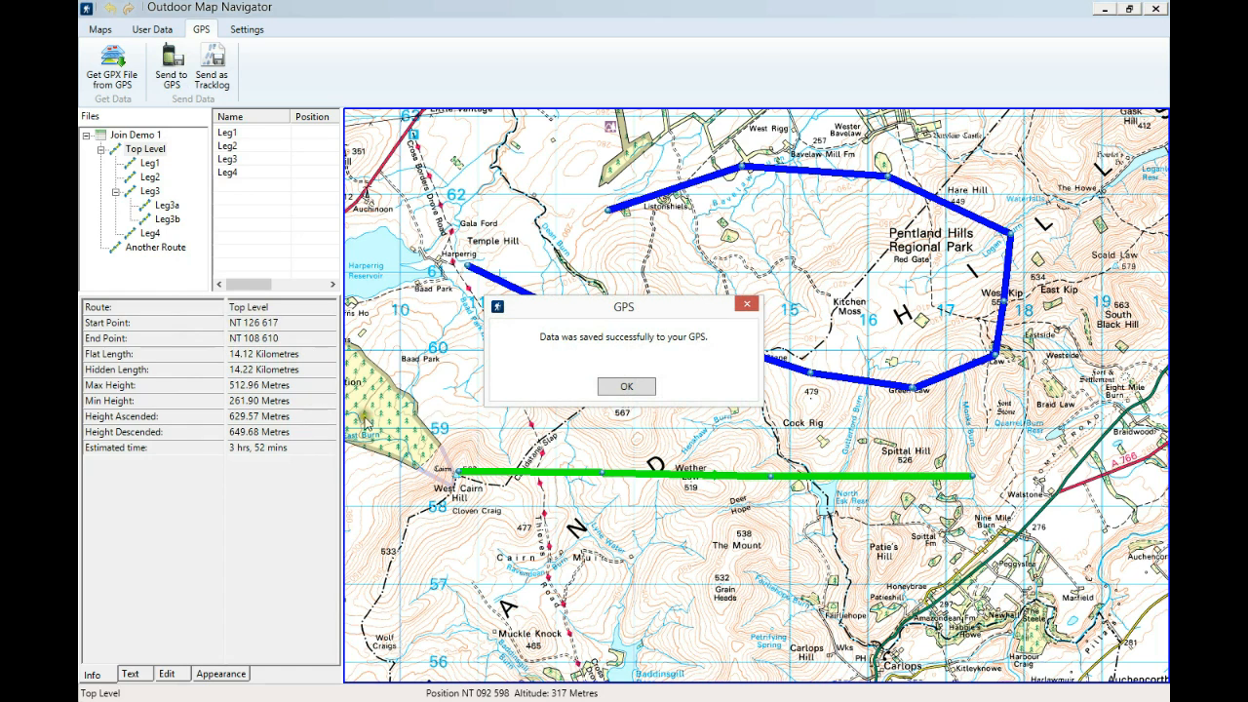
pyautogui.click(625, 387)
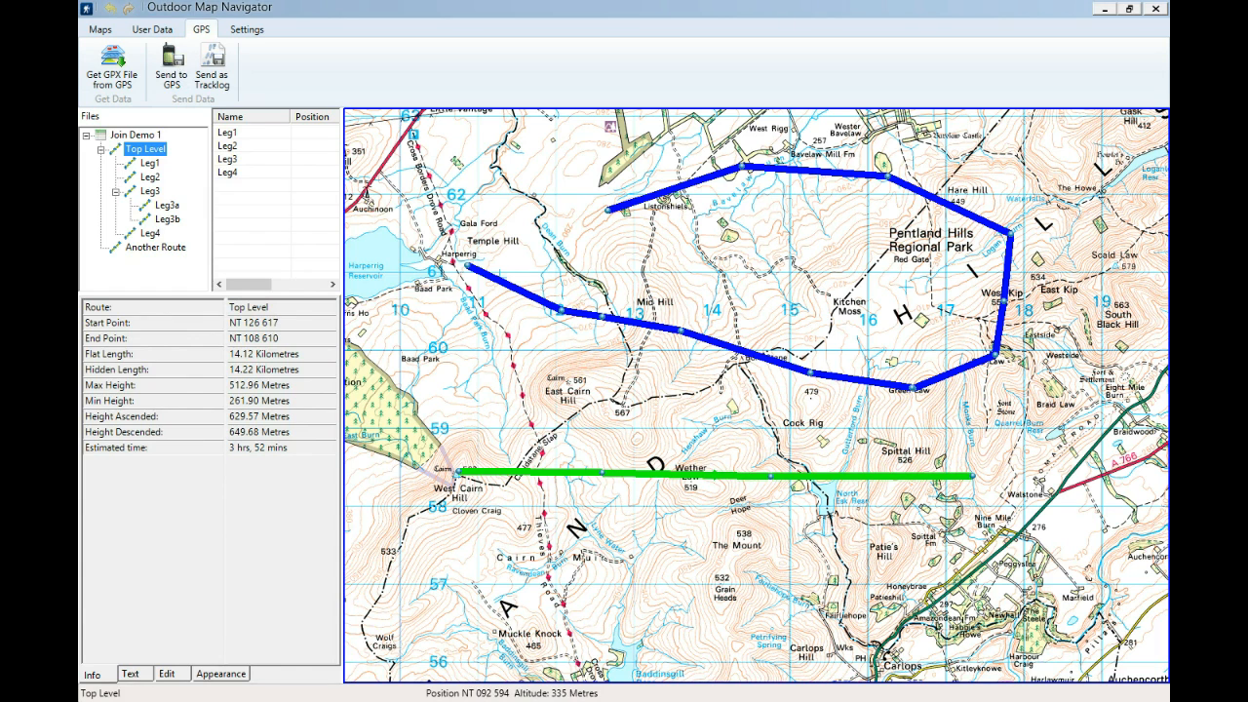
# Switch to the Batch folder and rename the exported GPX file as Dem1In.gpx
pyautogui.hotkey('alt', 'Tab')
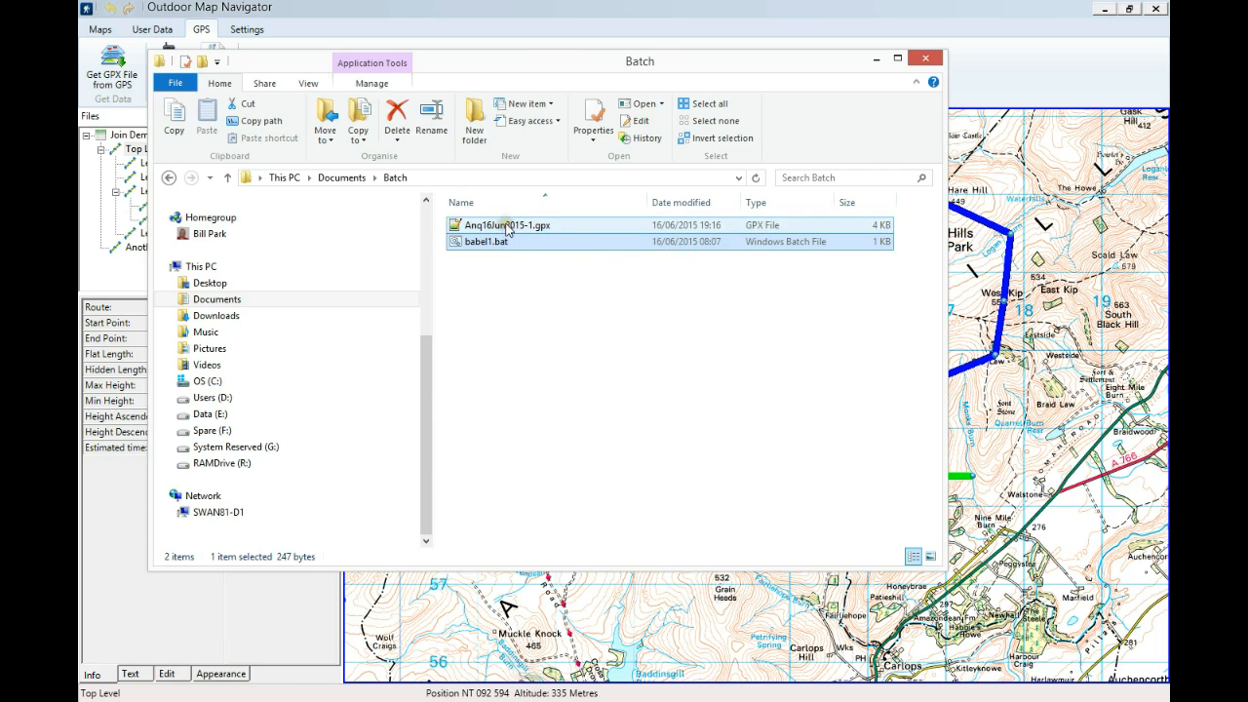
pyautogui.click(506, 227)
pyautogui.click(506, 227)
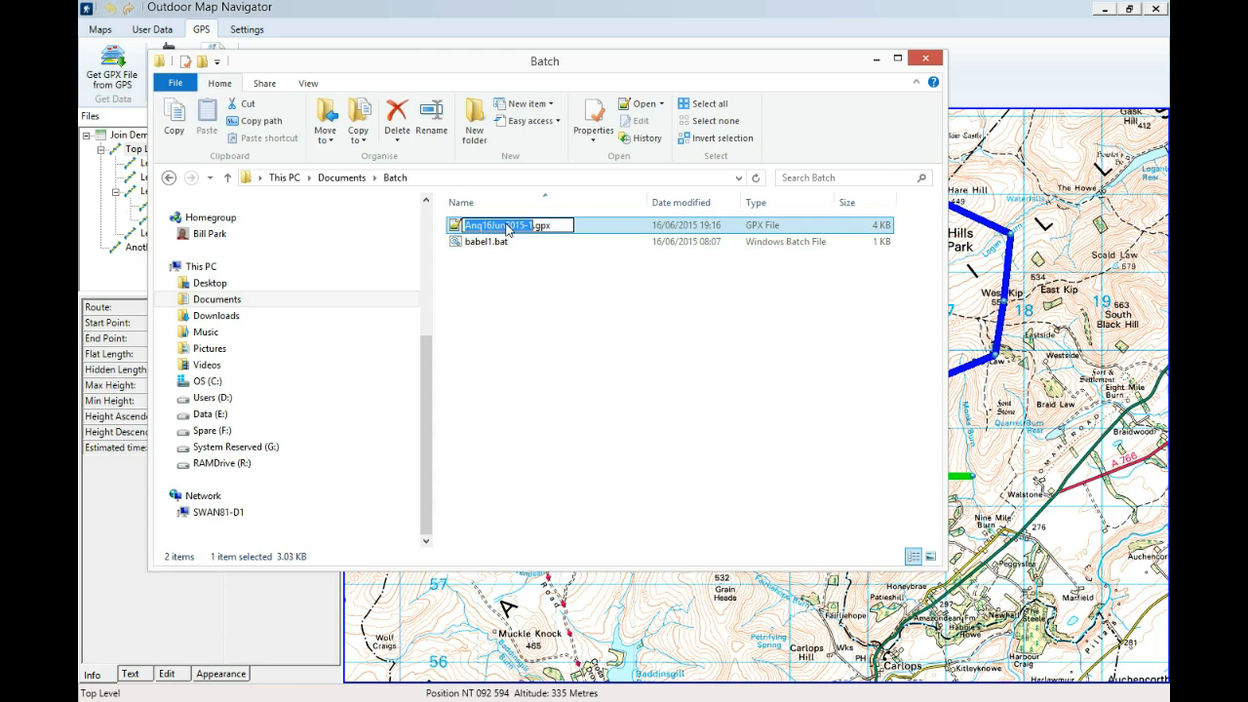
pyautogui.write('De')
pyautogui.write('m1I')
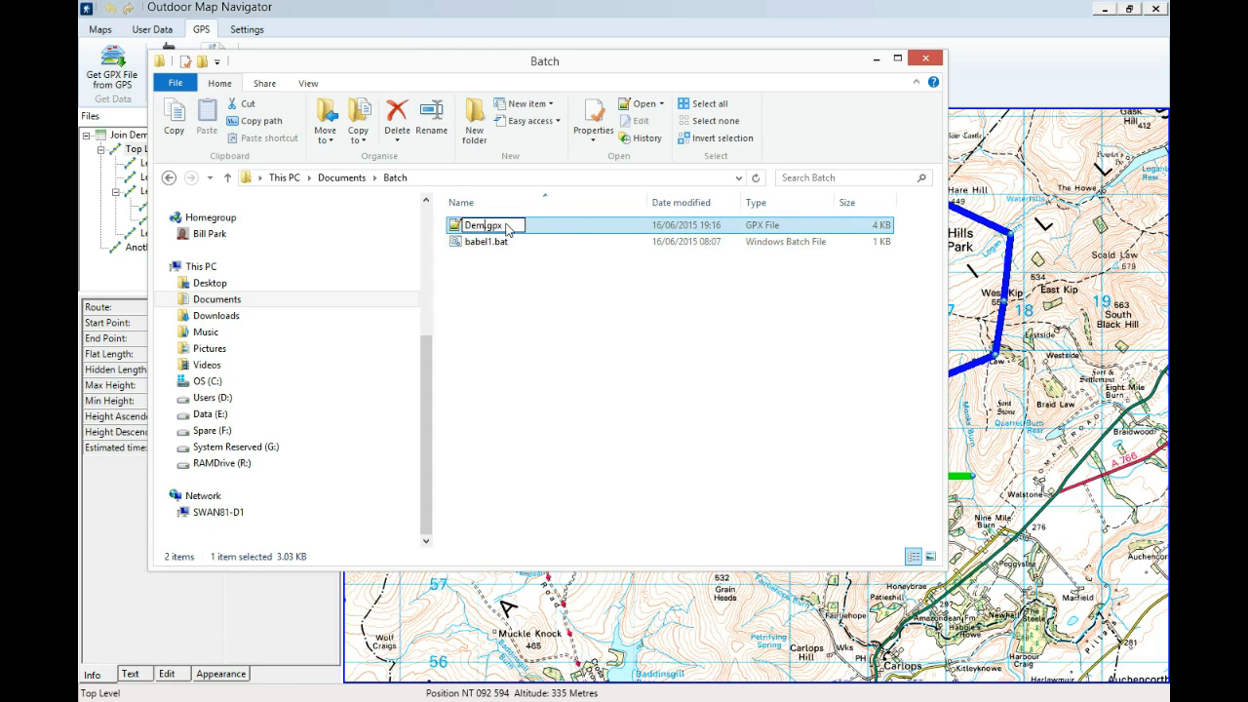
pyautogui.write('n')
pyautogui.press('Return')
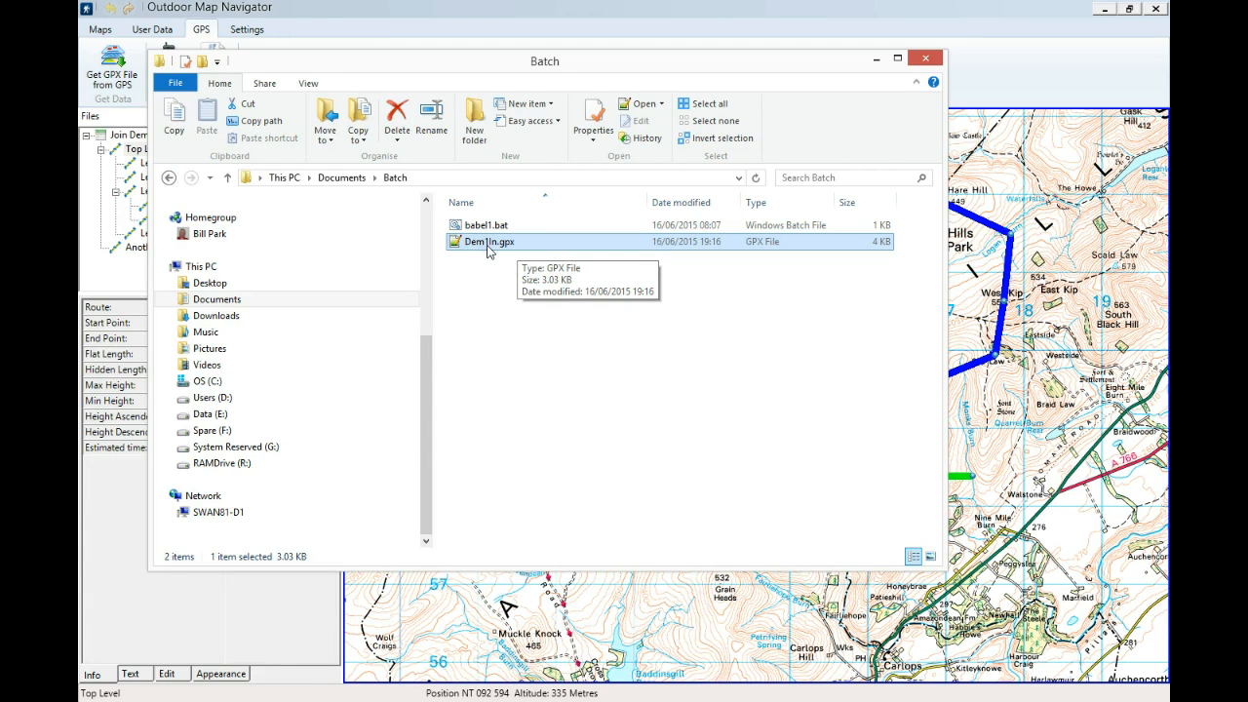
pyautogui.click(496, 334)
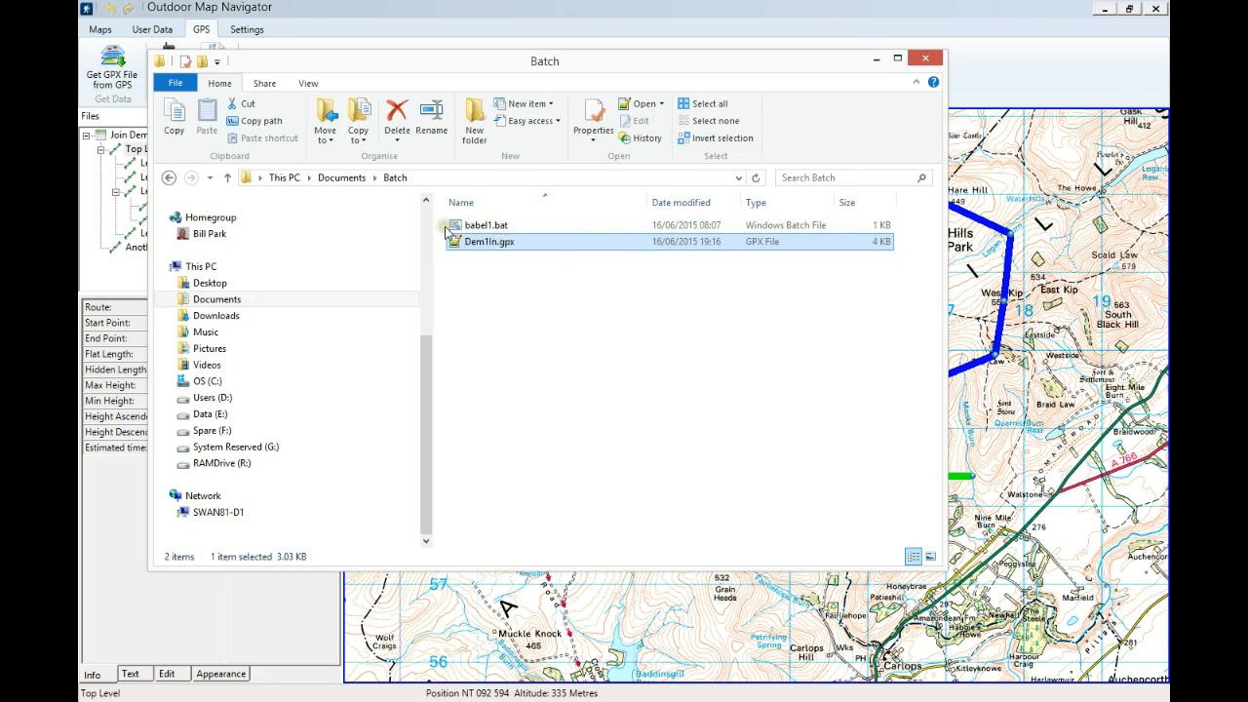
# Minimise the Batch folder, run cmd to open a command prompt, and make its window taller
pyautogui.click(880, 64)
pyautogui.press('Down')
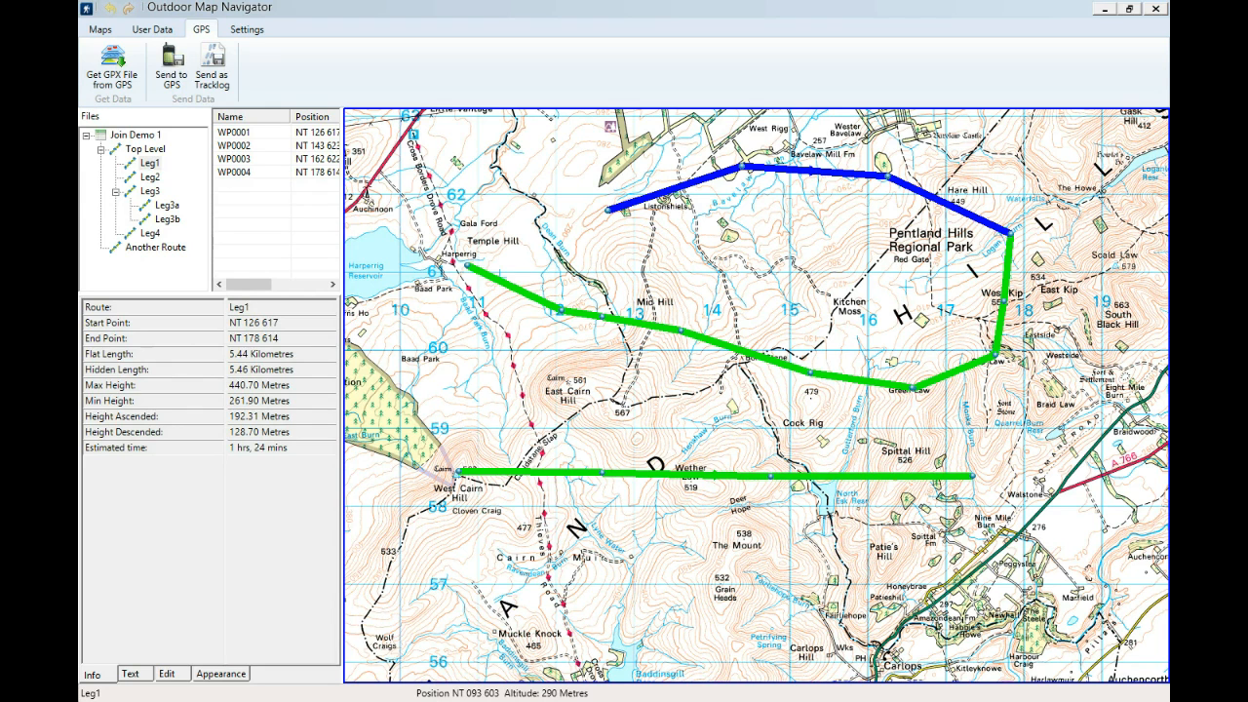
pyautogui.press('super+r')
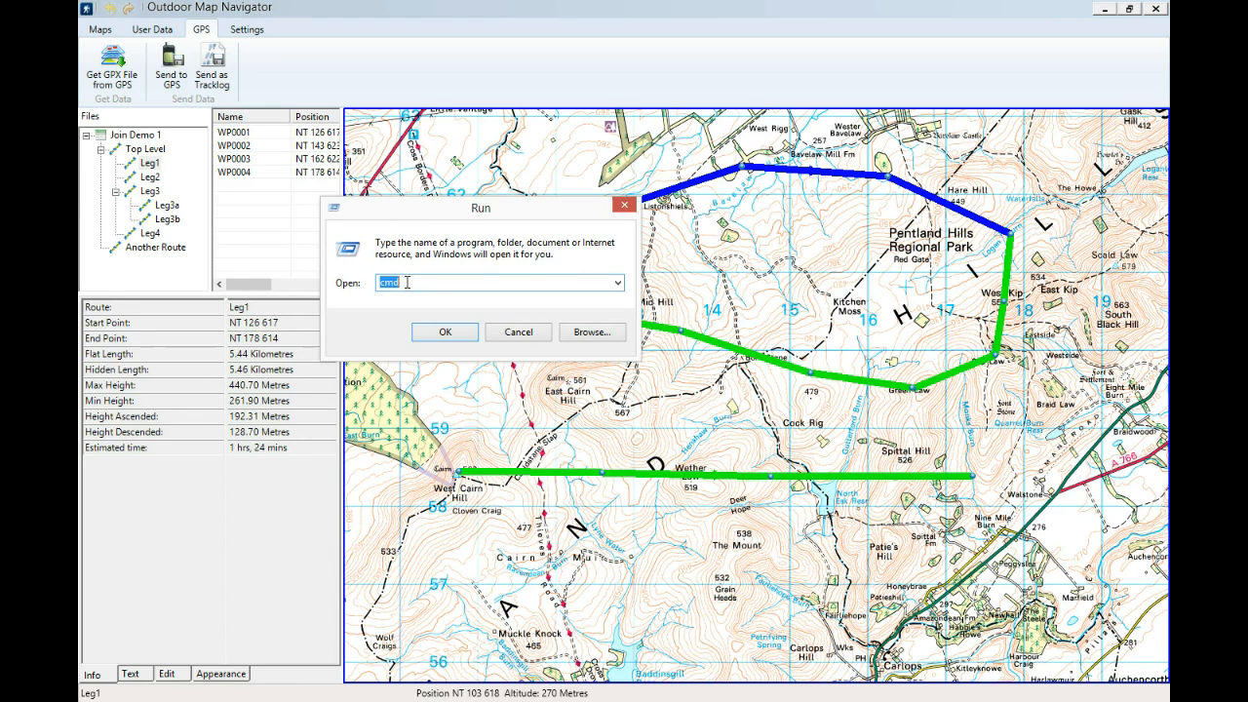
pyautogui.click(618, 284)
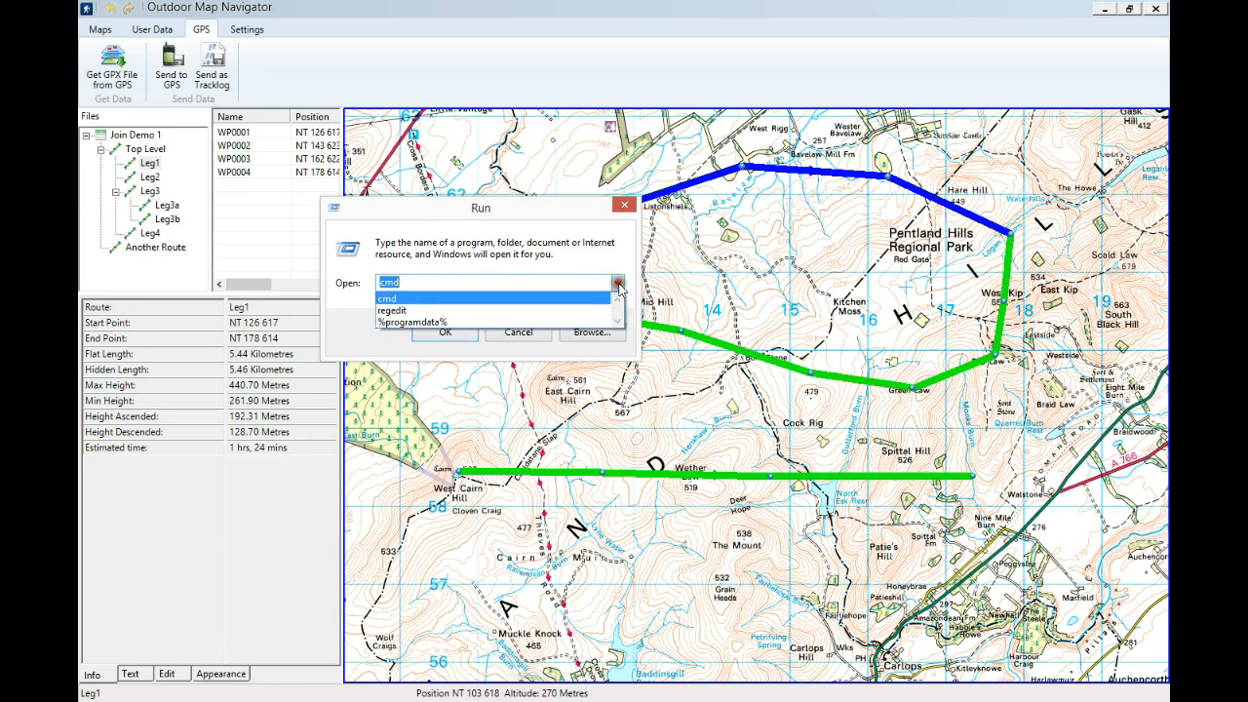
pyautogui.click(419, 282)
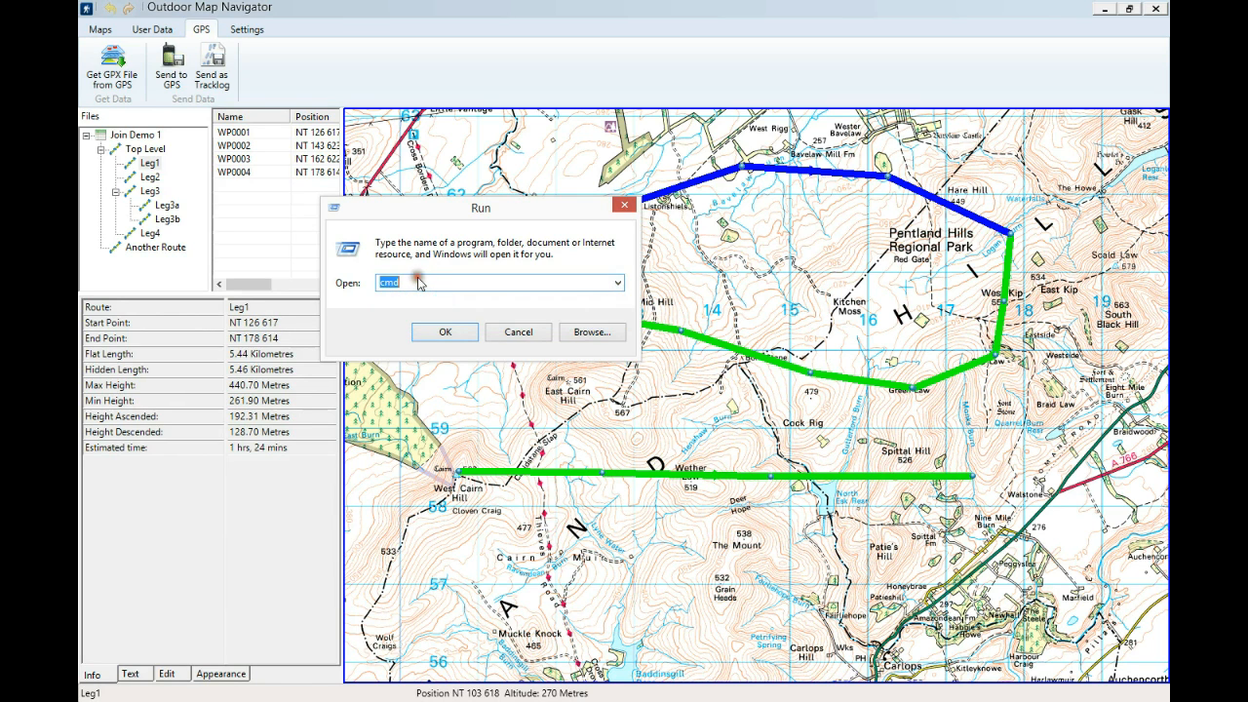
pyautogui.click(444, 332)
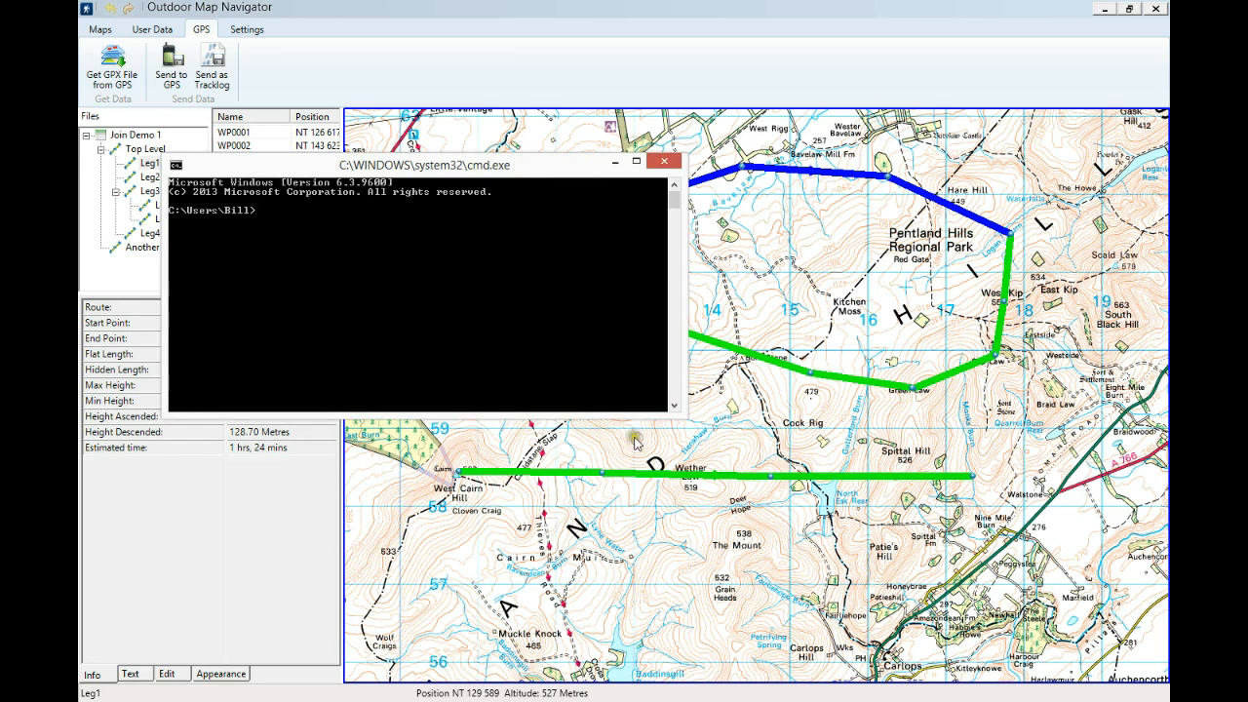
pyautogui.moveTo(680, 416); pyautogui.dragTo(727, 484)
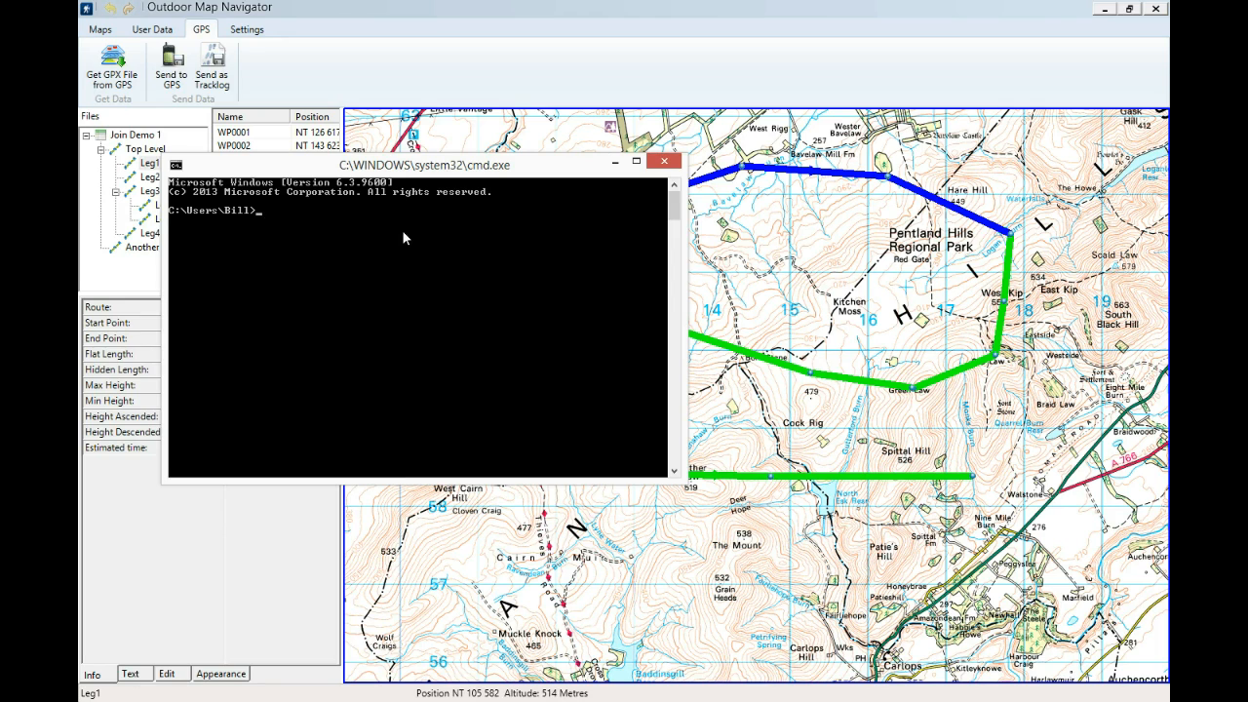
# Change the command prompt to the Documents\Batch folder on drive D: and list its files with dir
pyautogui.click(331, 238)
pyautogui.click(247, 213)
pyautogui.press('Return')
pyautogui.write('cd \\Bill\\Documents\\Batch')
pyautogui.press('Return')
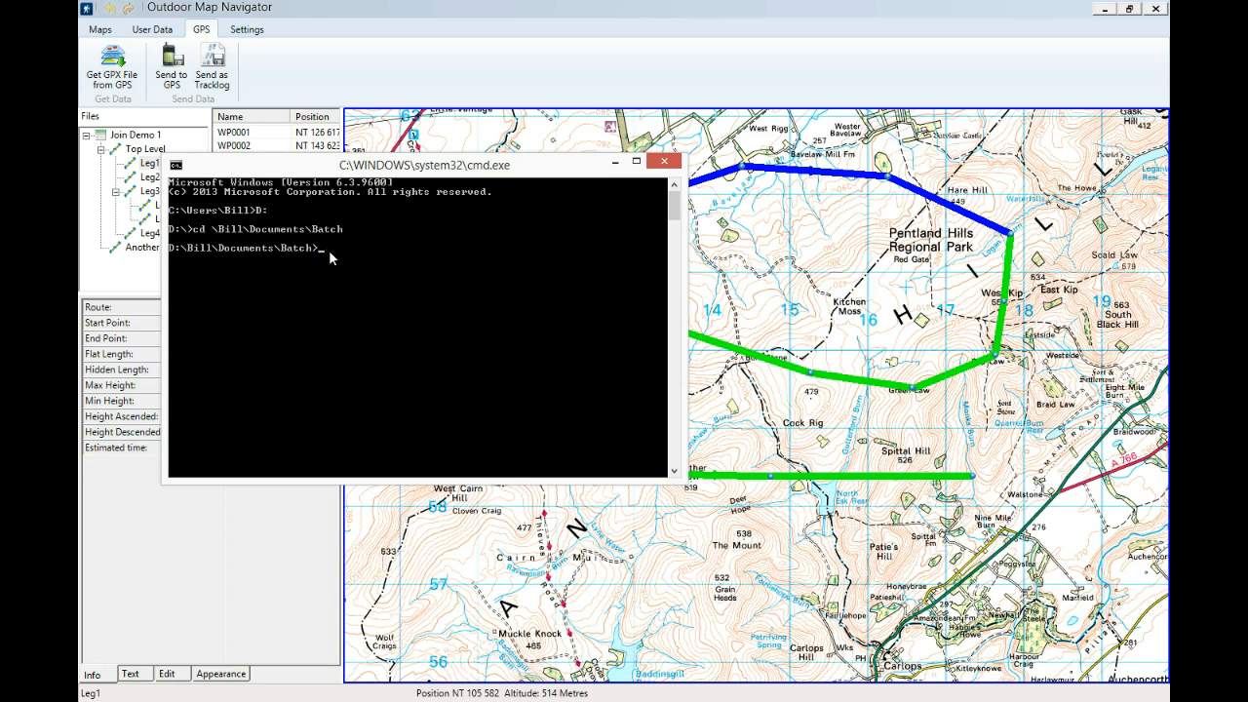
pyautogui.write('r')
pyautogui.press('Return')
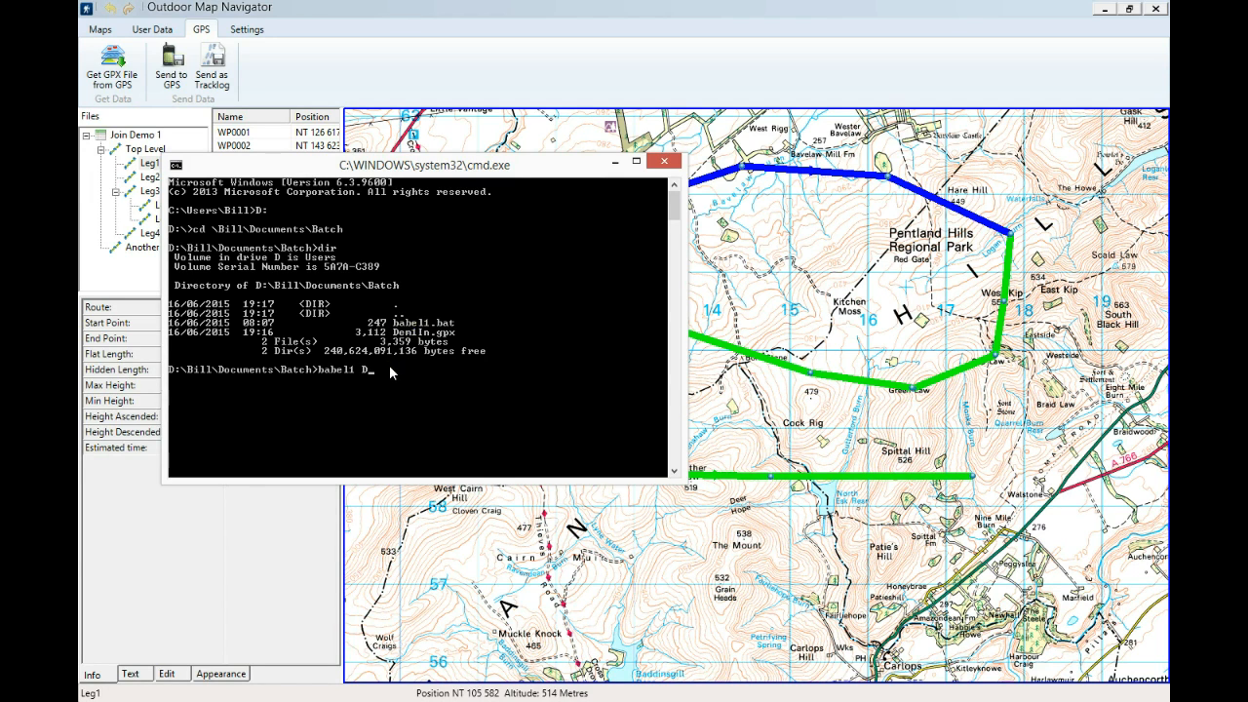
# Run the babel1 batch file with Dem1In.gpx as input and dem1out.gpx as output, and minimise the command prompt
pyautogui.write('Dem1')
pyautogui.click(388, 369)
pyautogui.write('m1out.gpx')
pyautogui.press('Return')
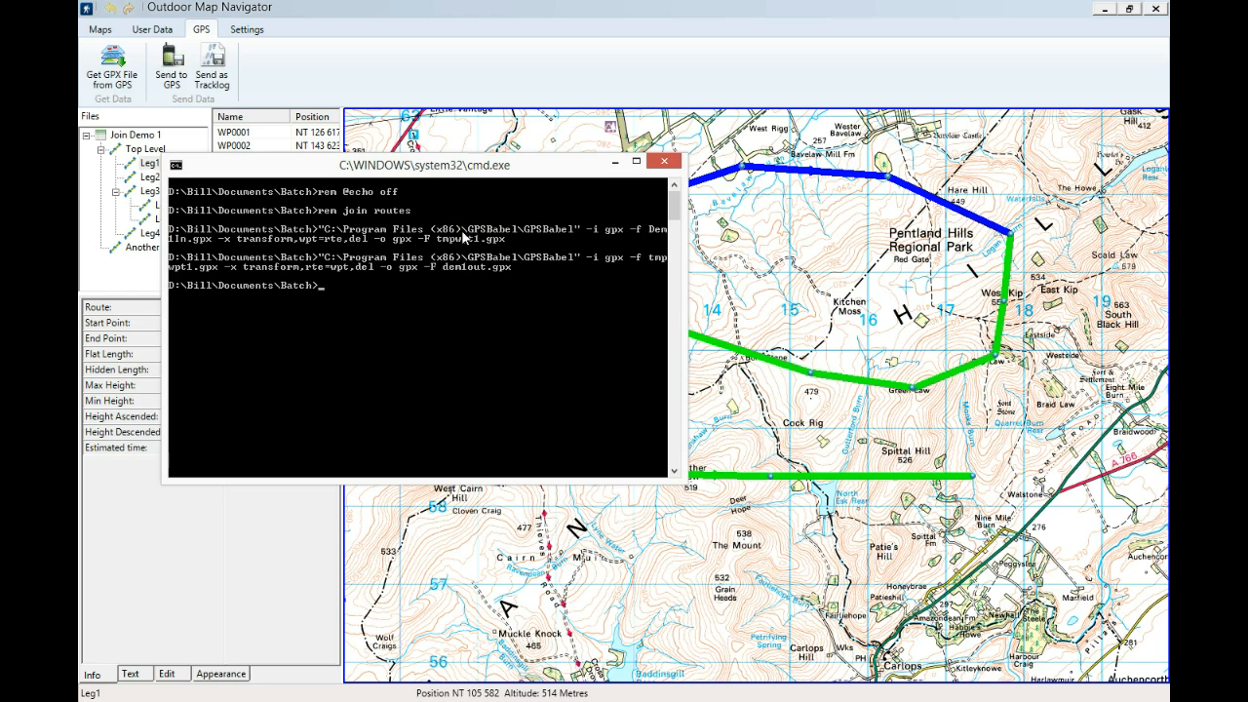
pyautogui.click(397, 230)
pyautogui.click(615, 162)
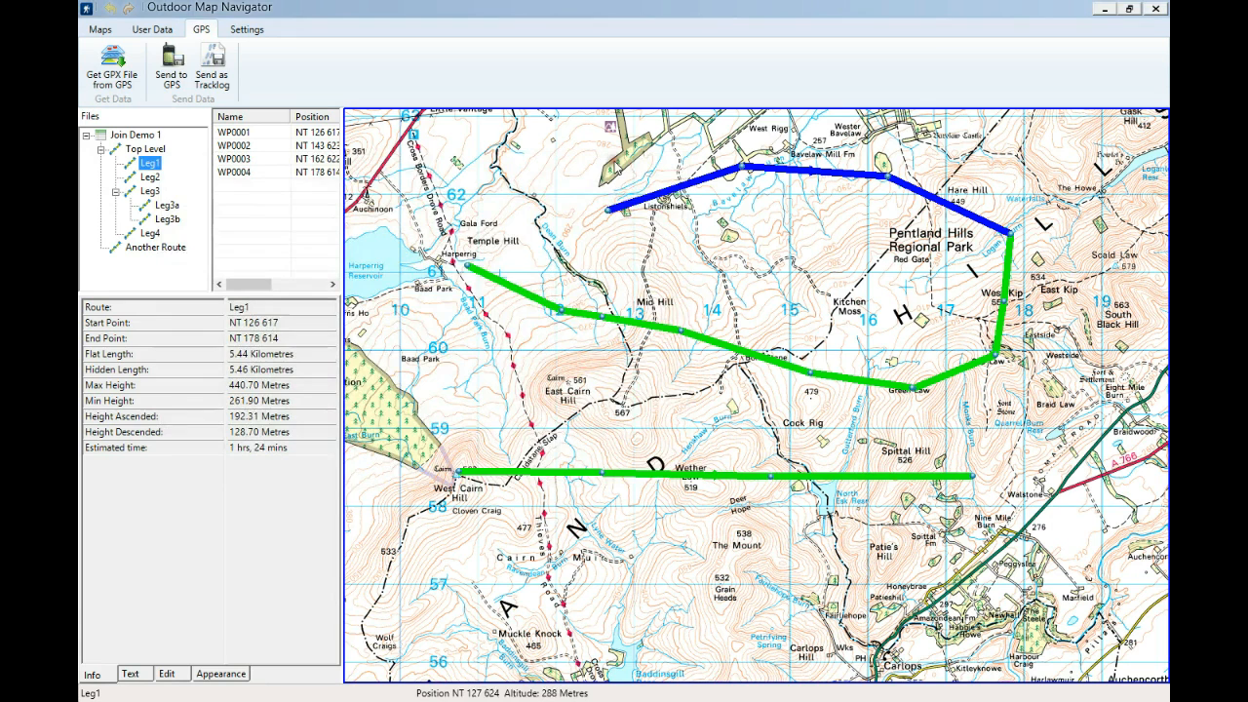
# Check the Batch folder for the generated tmpwpt1.gpx and dem1out.gpx files, and minimise the folder
pyautogui.click(88, 333)
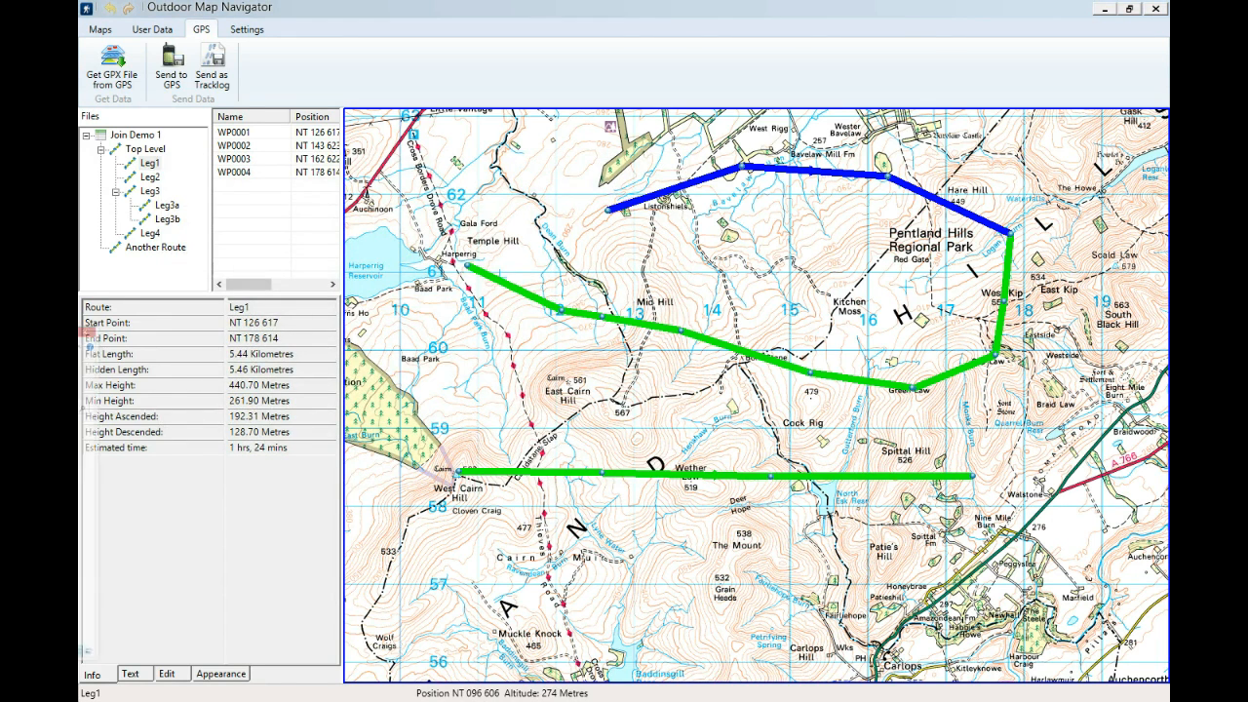
pyautogui.keyDown('ctrl'); pyautogui.click(587, 276); pyautogui.keyUp('ctrl')
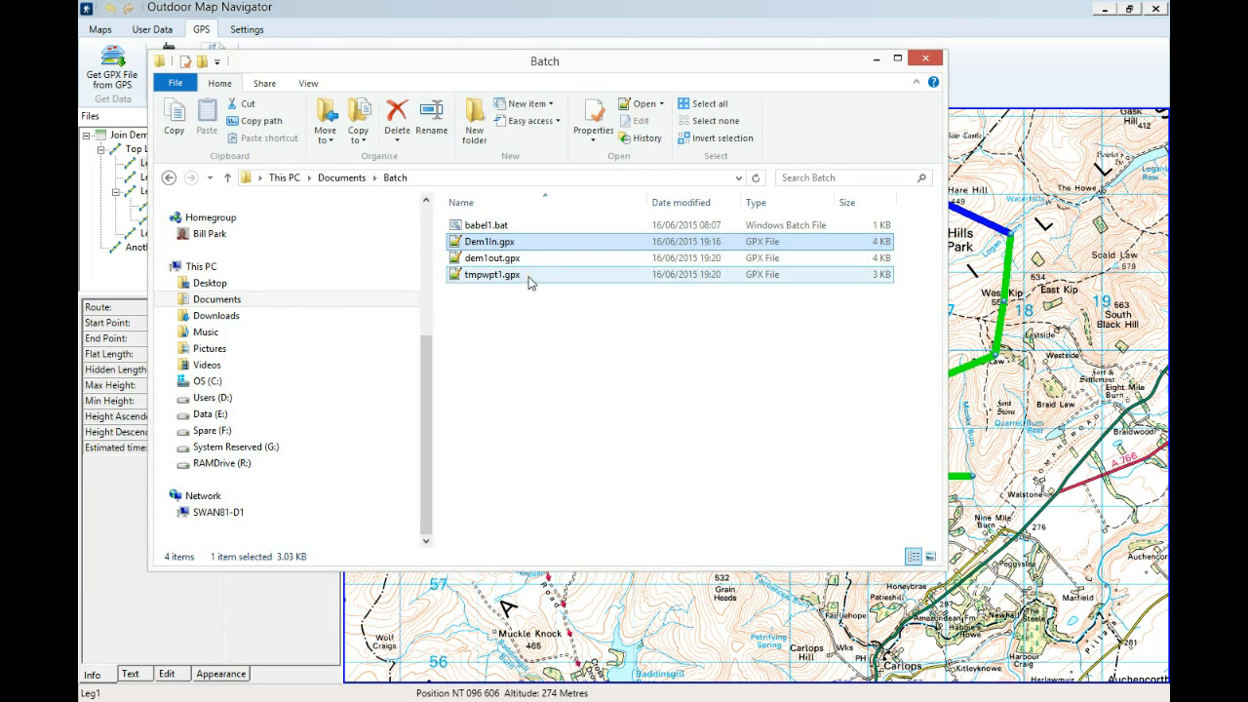
pyautogui.click(528, 277)
pyautogui.click(559, 273)
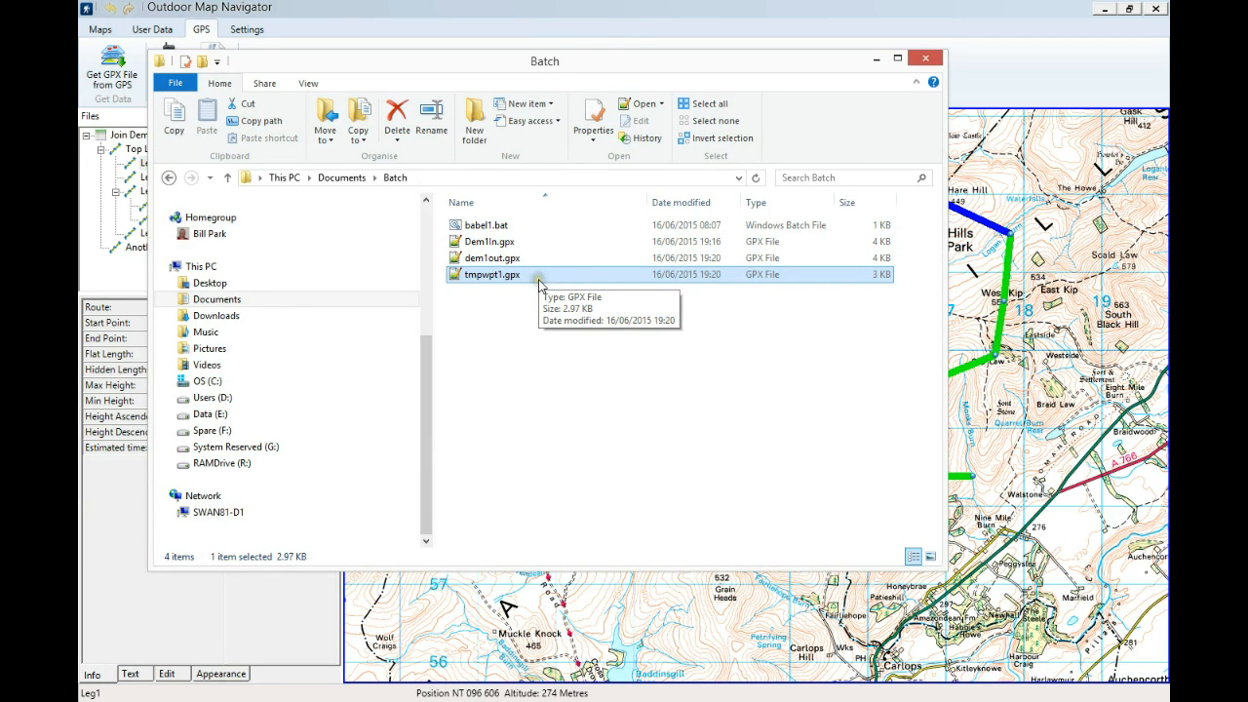
pyautogui.click(549, 278)
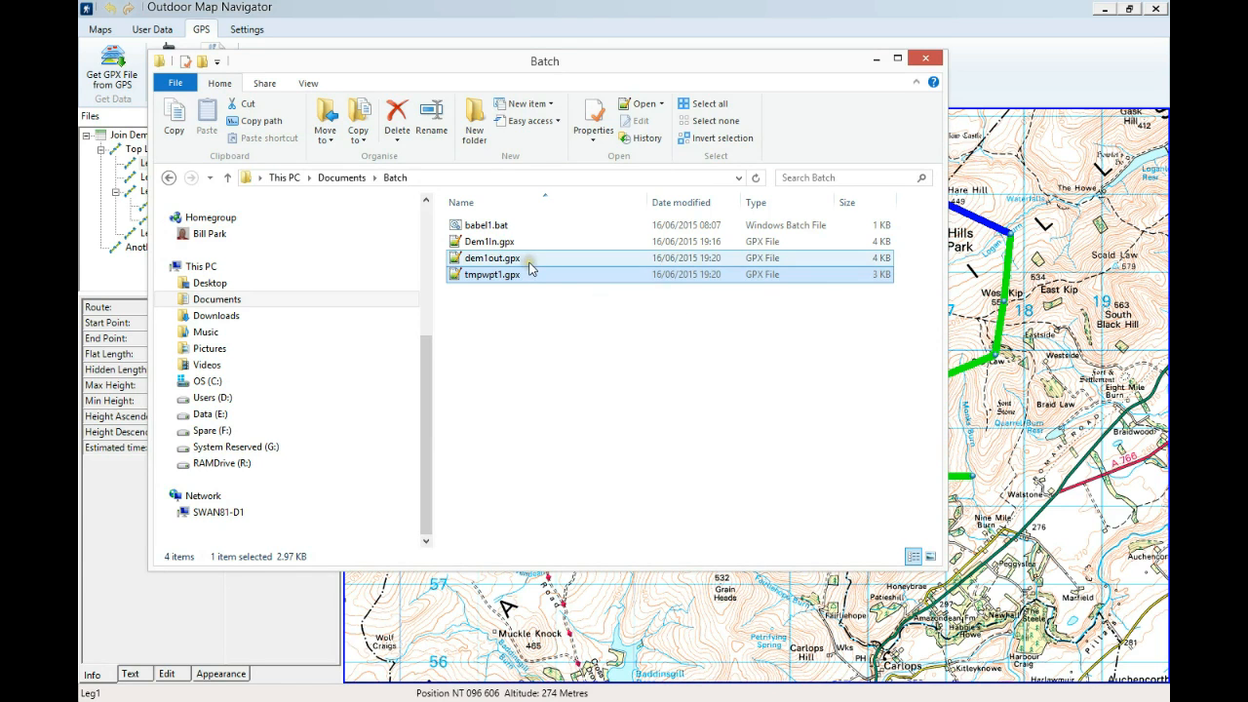
pyautogui.click(530, 260)
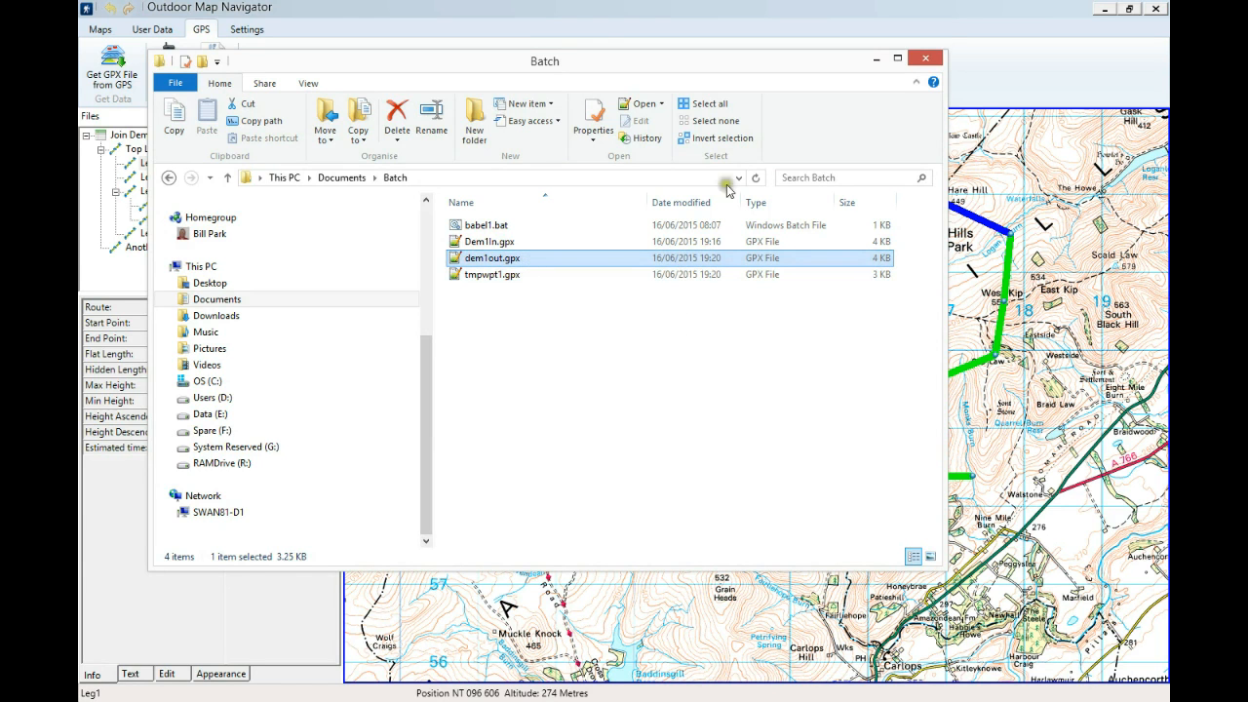
pyautogui.click(877, 60)
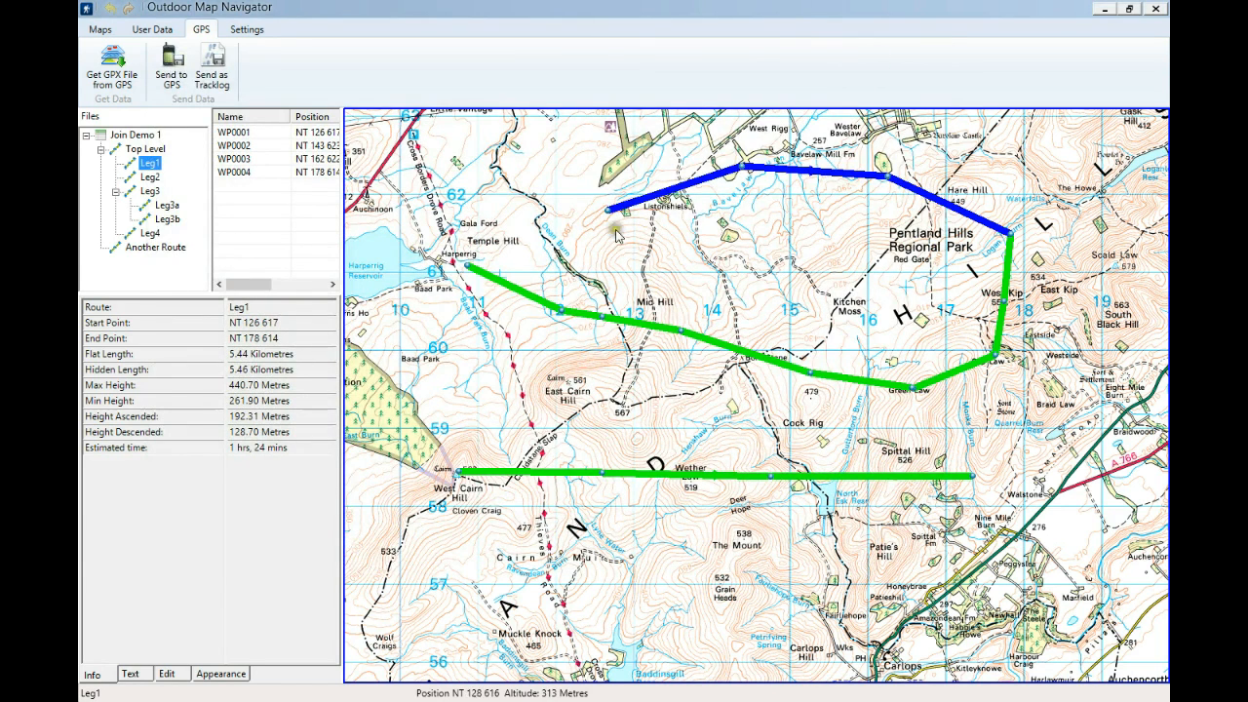
# Close the Join Demo 1 user data file
pyautogui.click(153, 30)
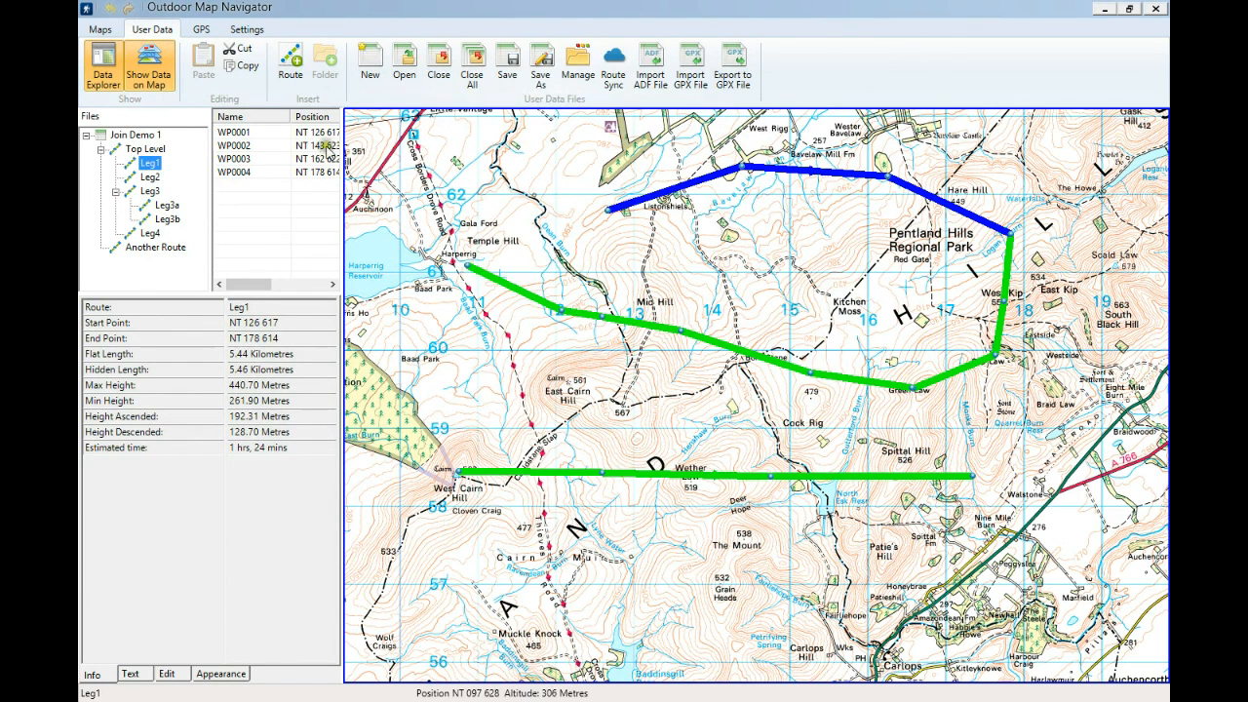
pyautogui.click(144, 135)
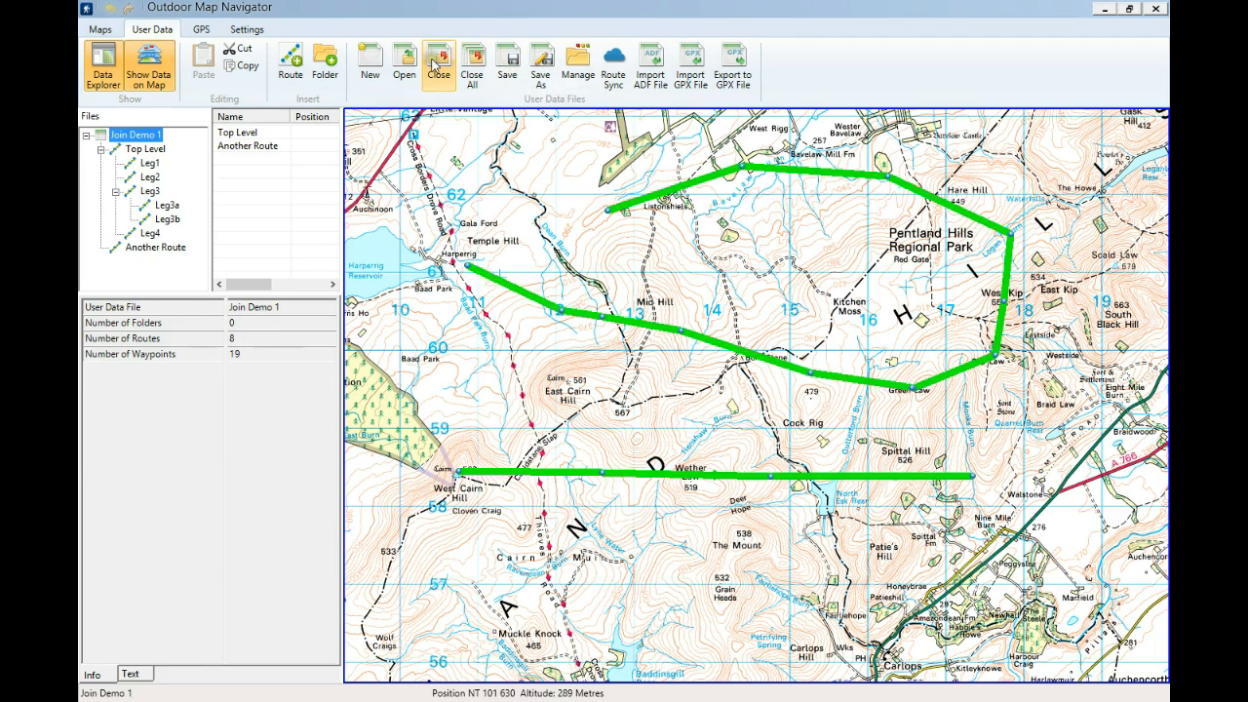
pyautogui.click(434, 70)
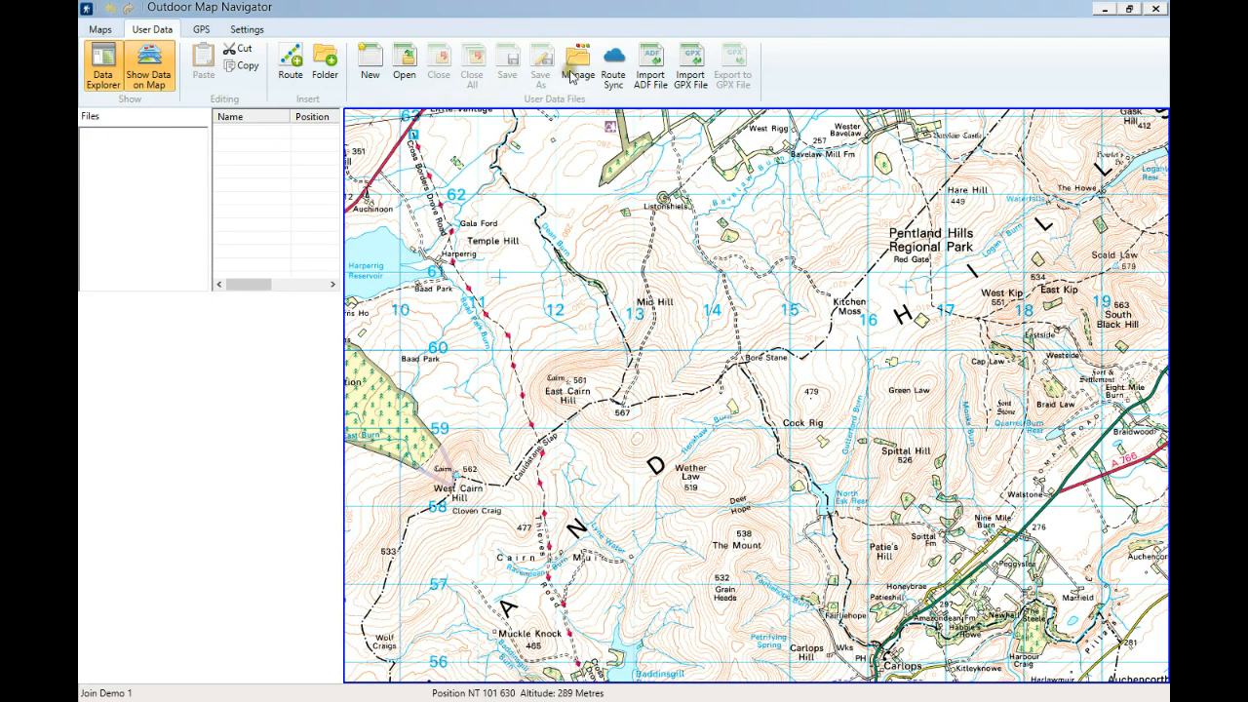
# Import the GPX file dem1out.gpx from the Documents\Batch folder
pyautogui.click(694, 62)
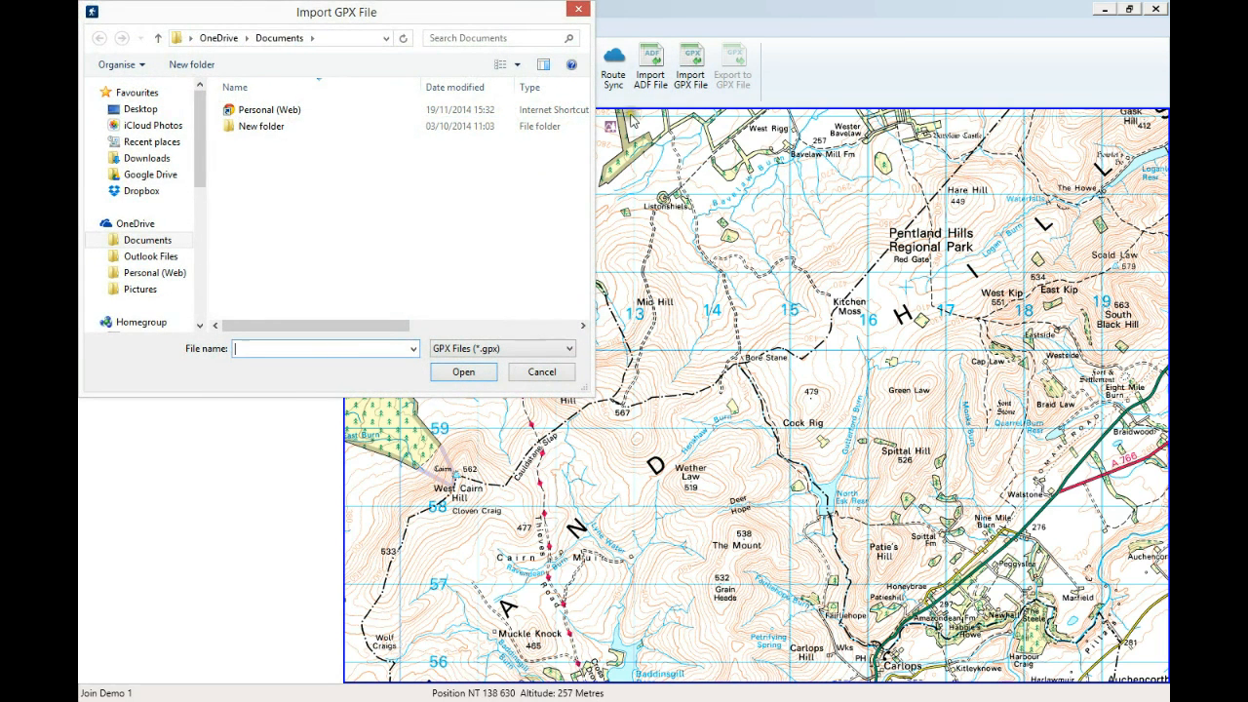
pyautogui.moveTo(201, 166); pyautogui.dragTo(201, 312)
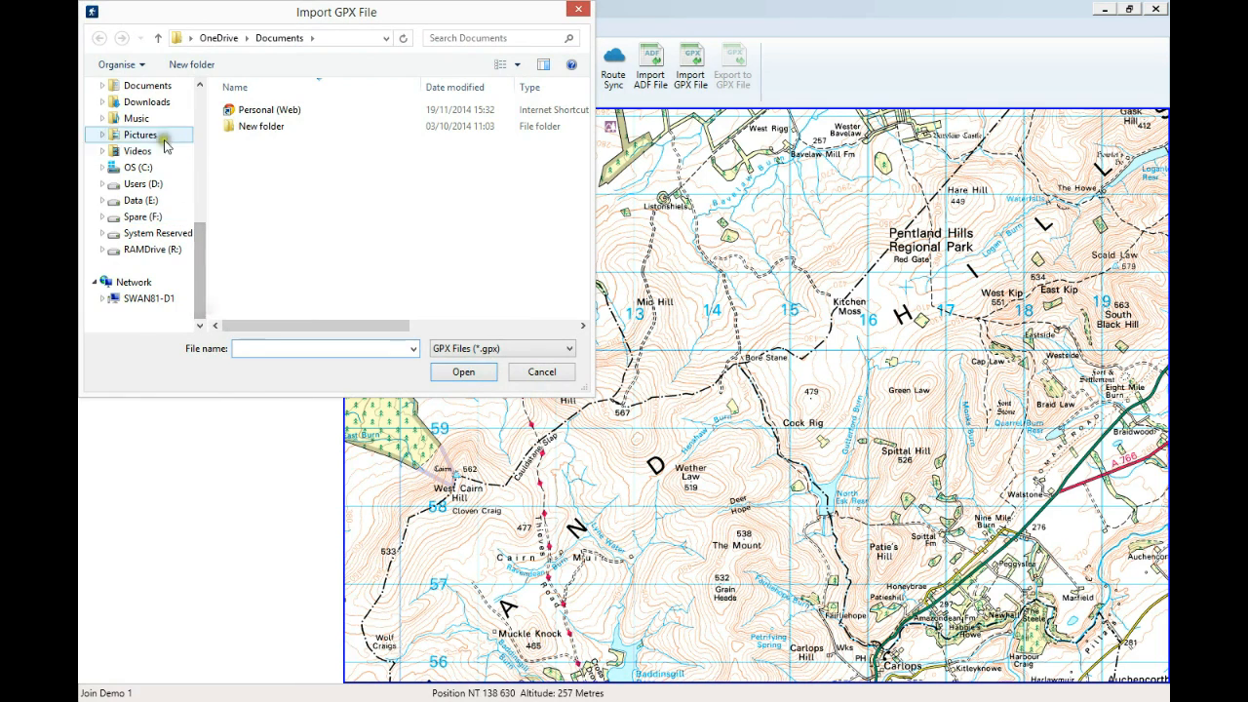
pyautogui.click(161, 86)
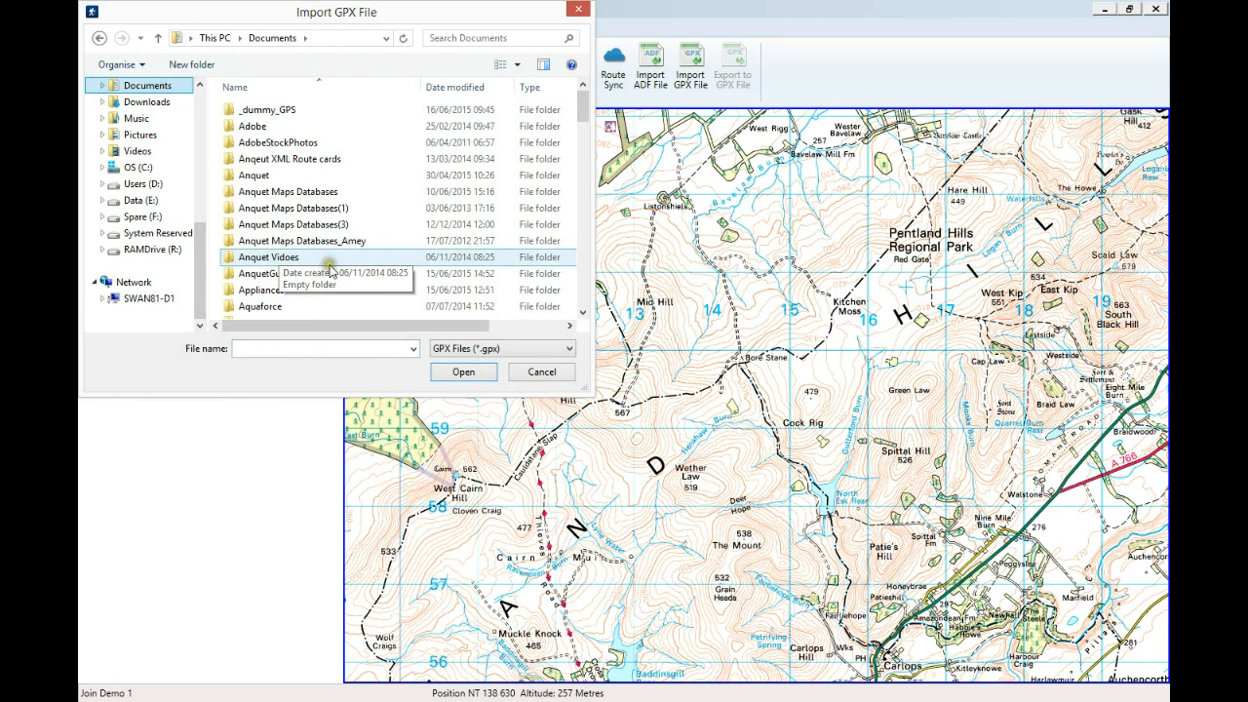
pyautogui.click(391, 209)
pyautogui.scroll(-4, 391, 210)
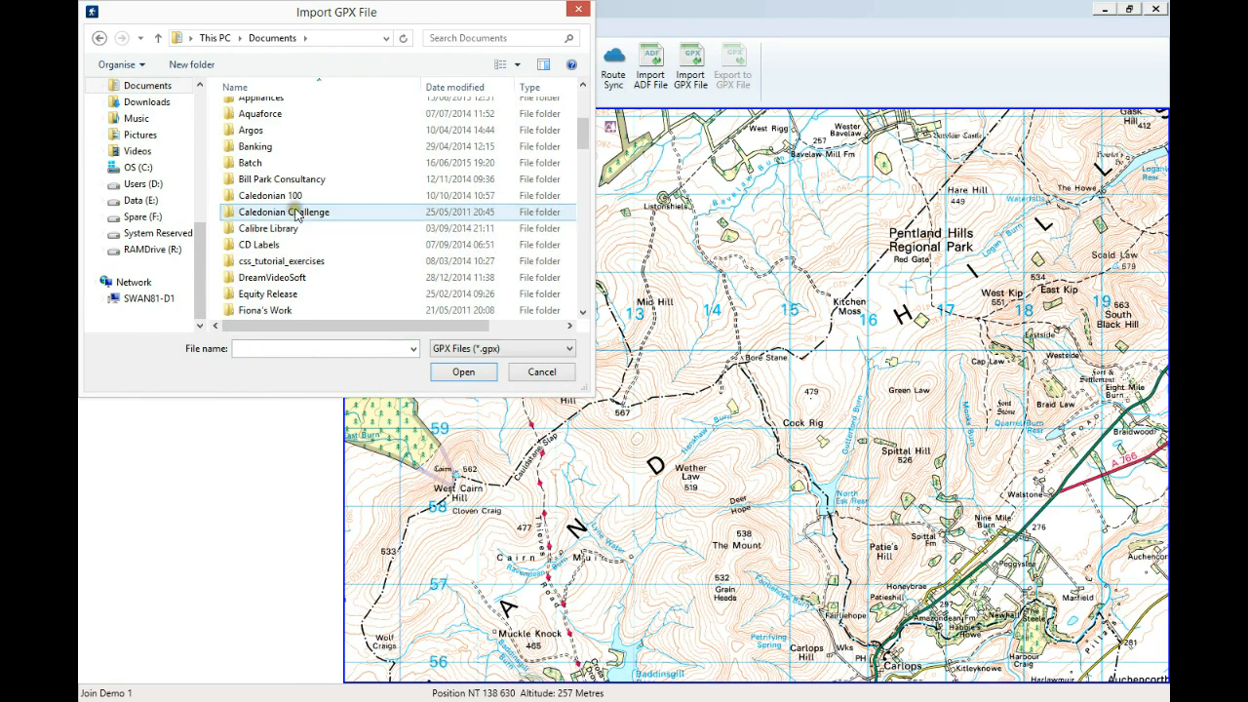
pyautogui.doubleClick(265, 168)
pyautogui.click(263, 128)
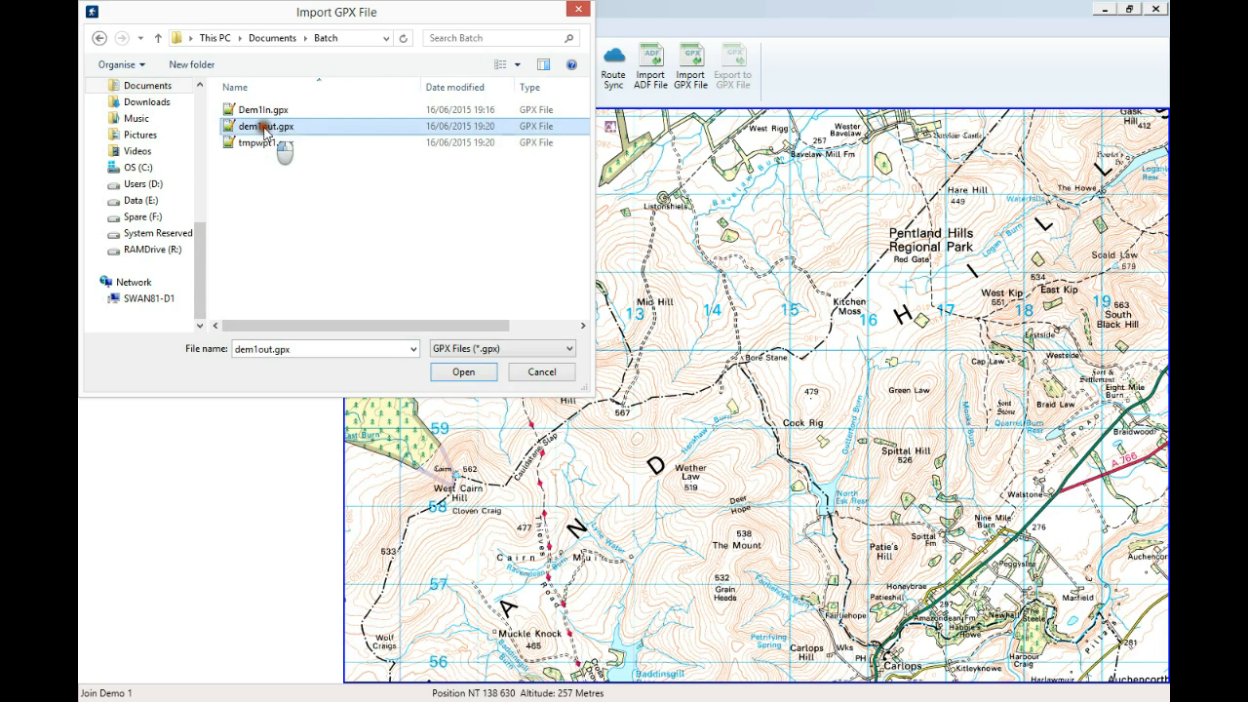
pyautogui.click(461, 371)
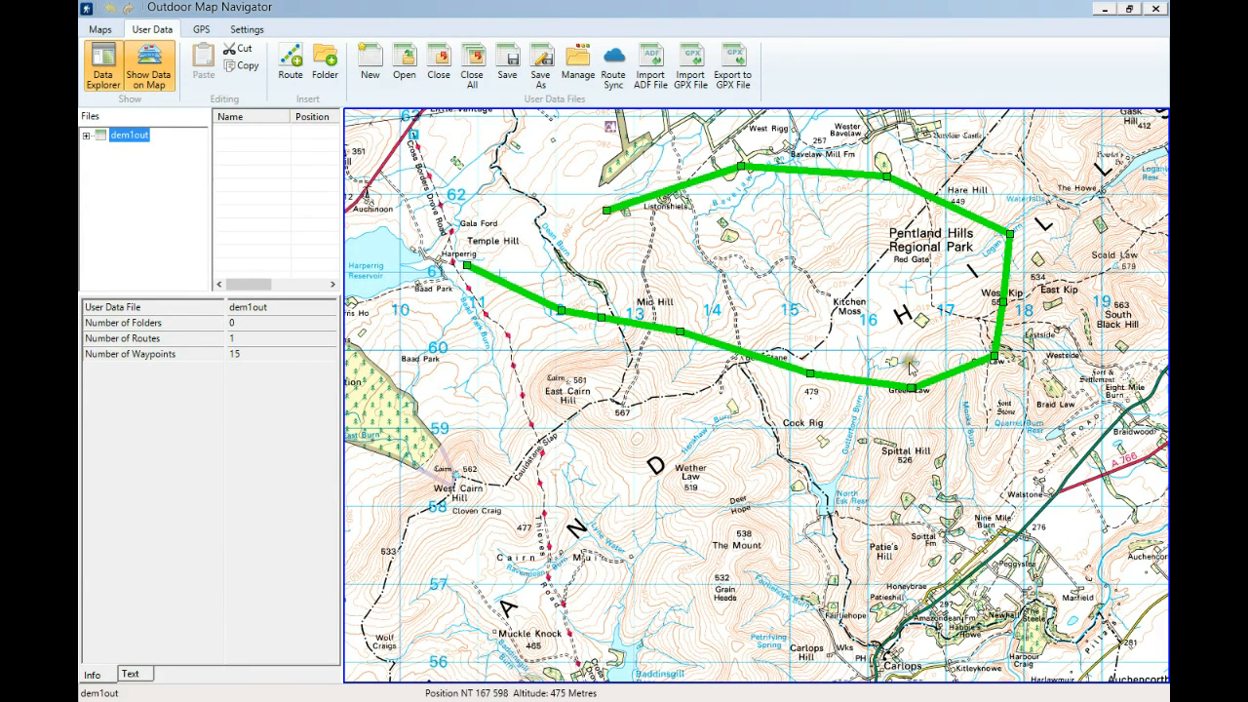
# Expand dem1out and inspect its joined route and two of the route's waypoints on the map
pyautogui.click(87, 136)
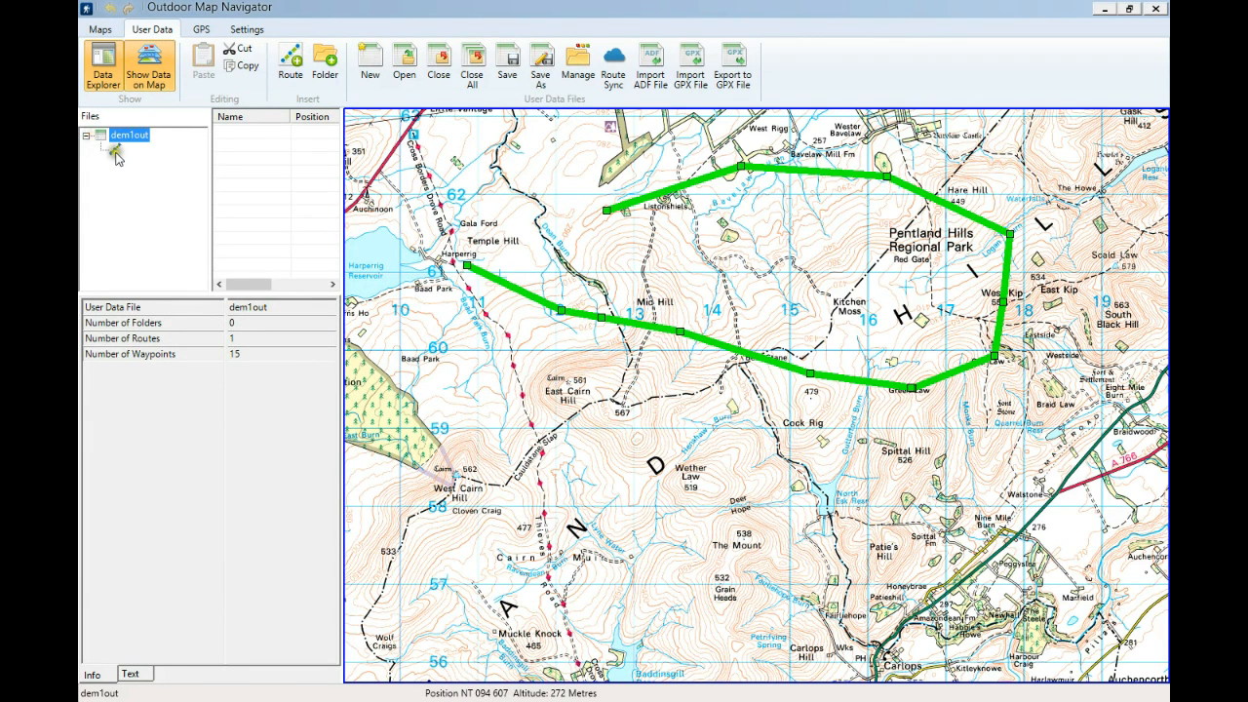
pyautogui.click(115, 154)
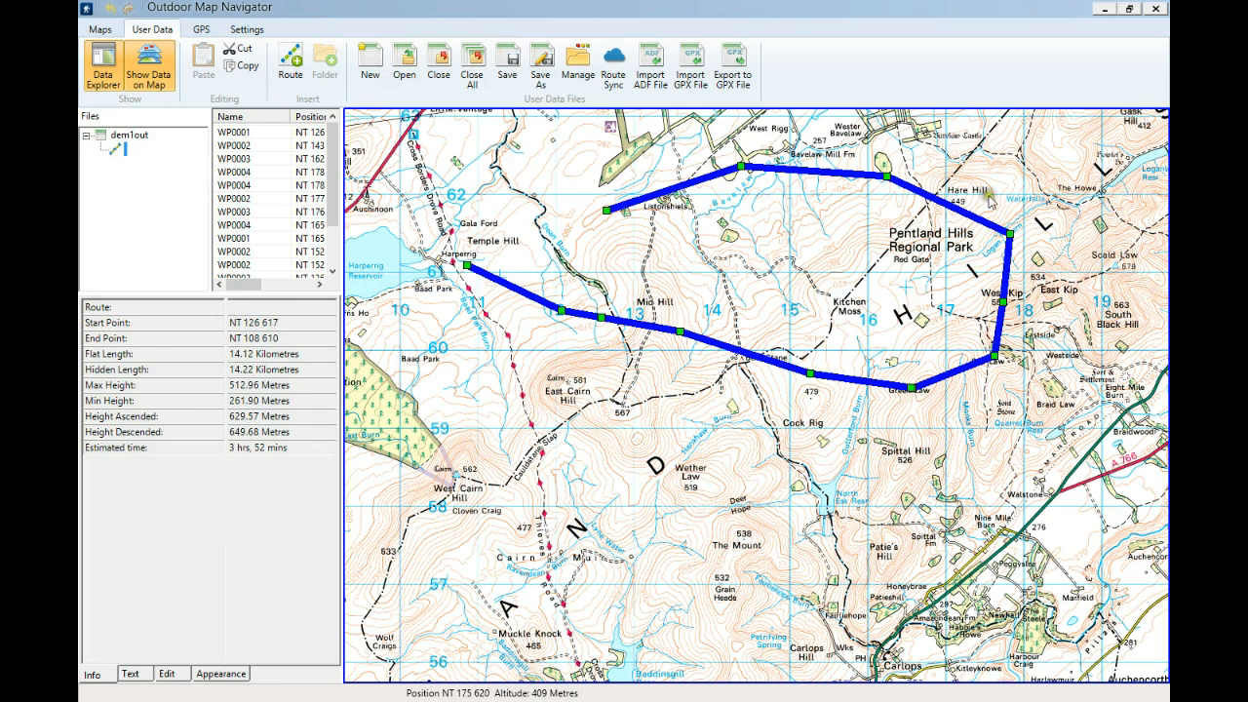
pyautogui.click(602, 320)
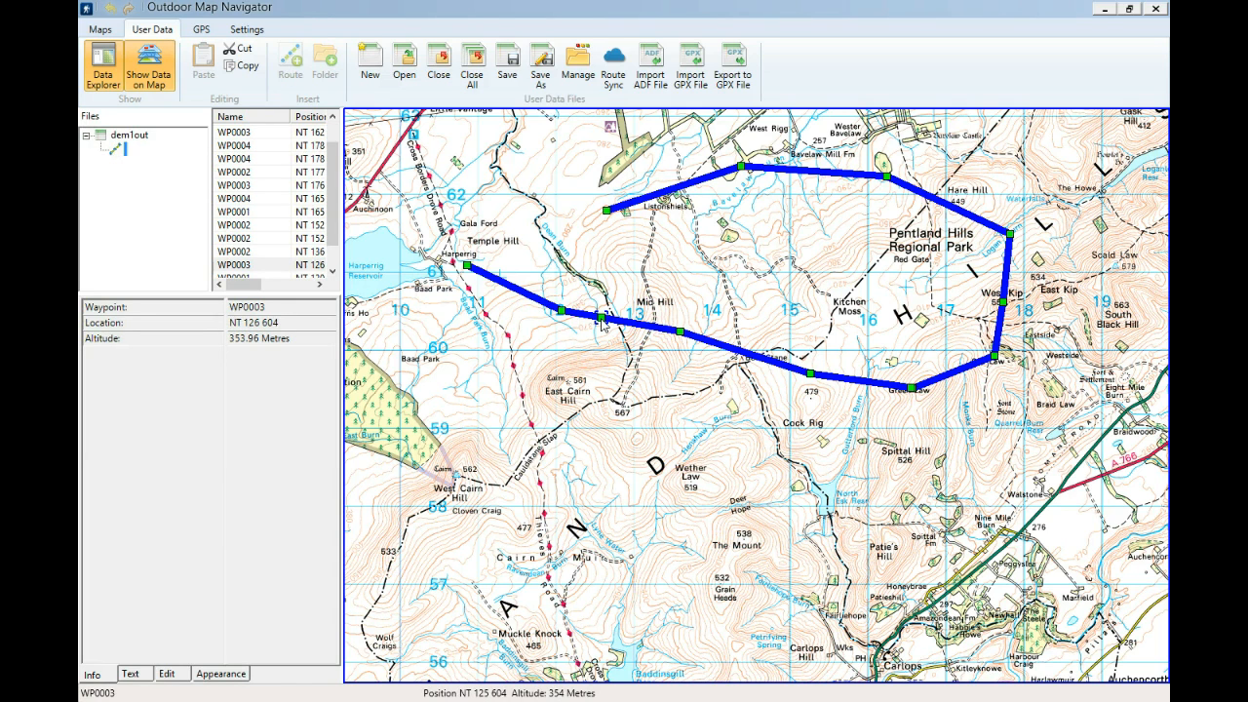
pyautogui.click(604, 325)
pyautogui.click(608, 211)
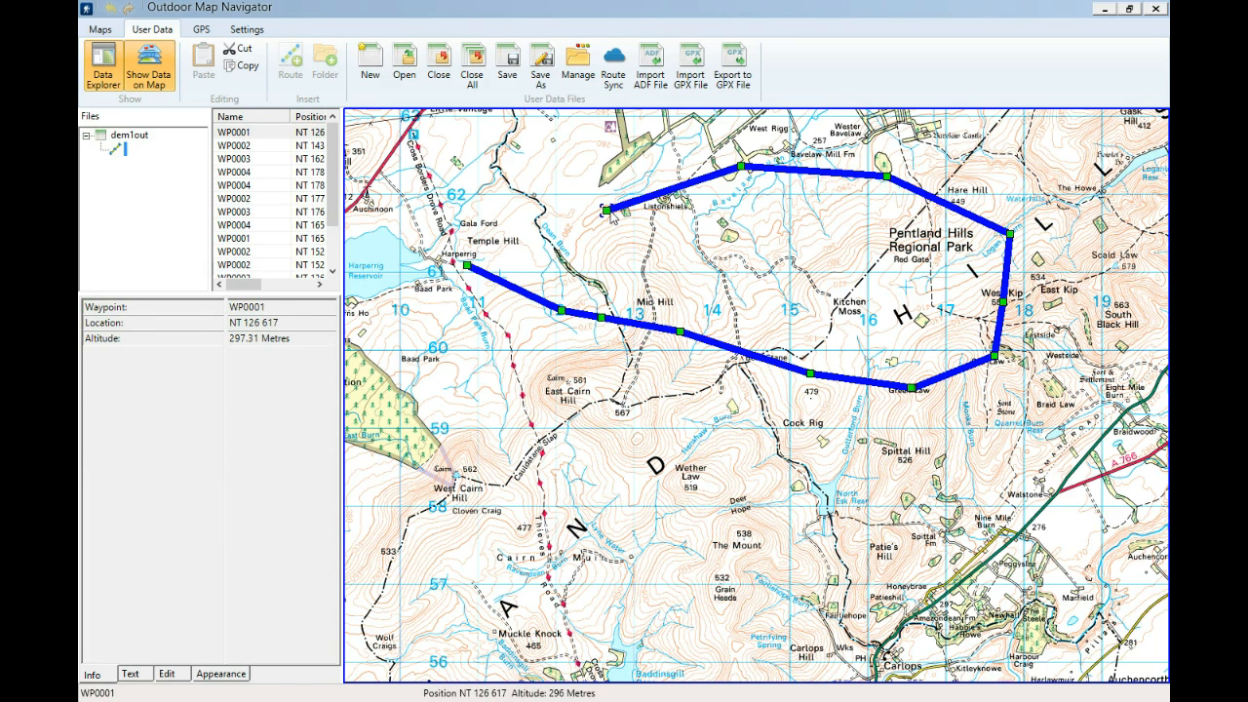
pyautogui.click(617, 208)
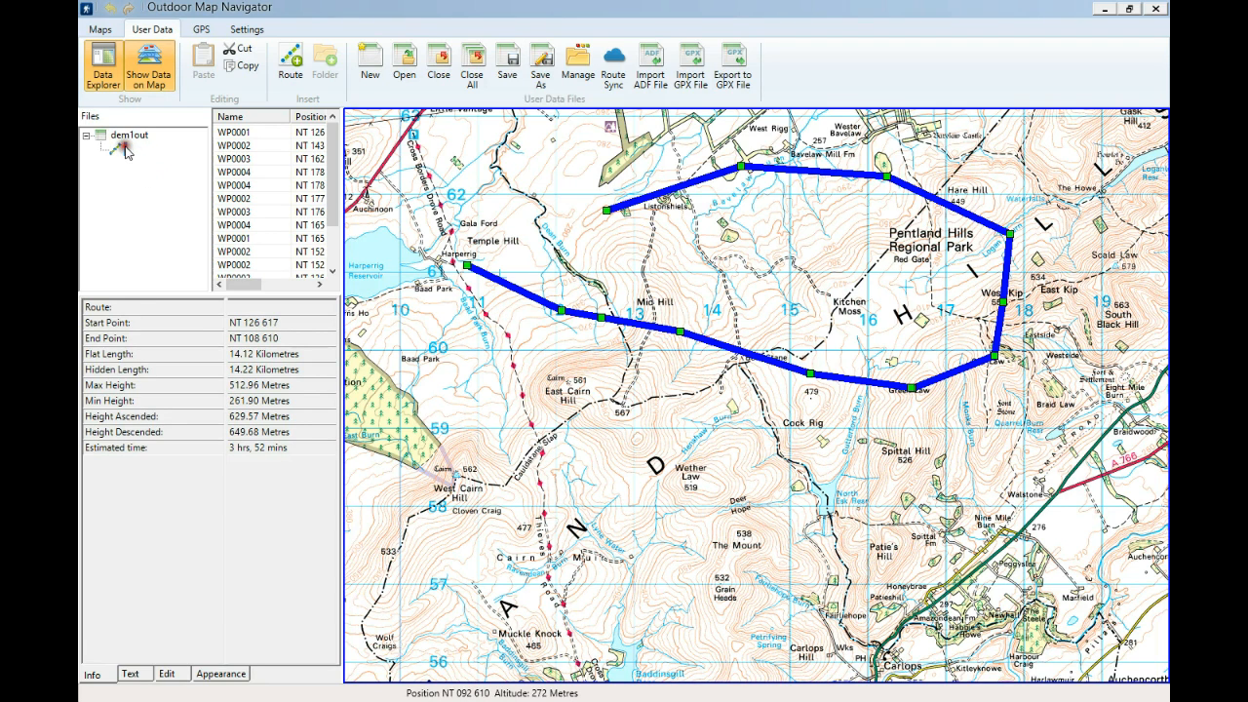
# Name the unnamed route in dem1out "demo route"
pyautogui.click(167, 672)
pyautogui.click(113, 331)
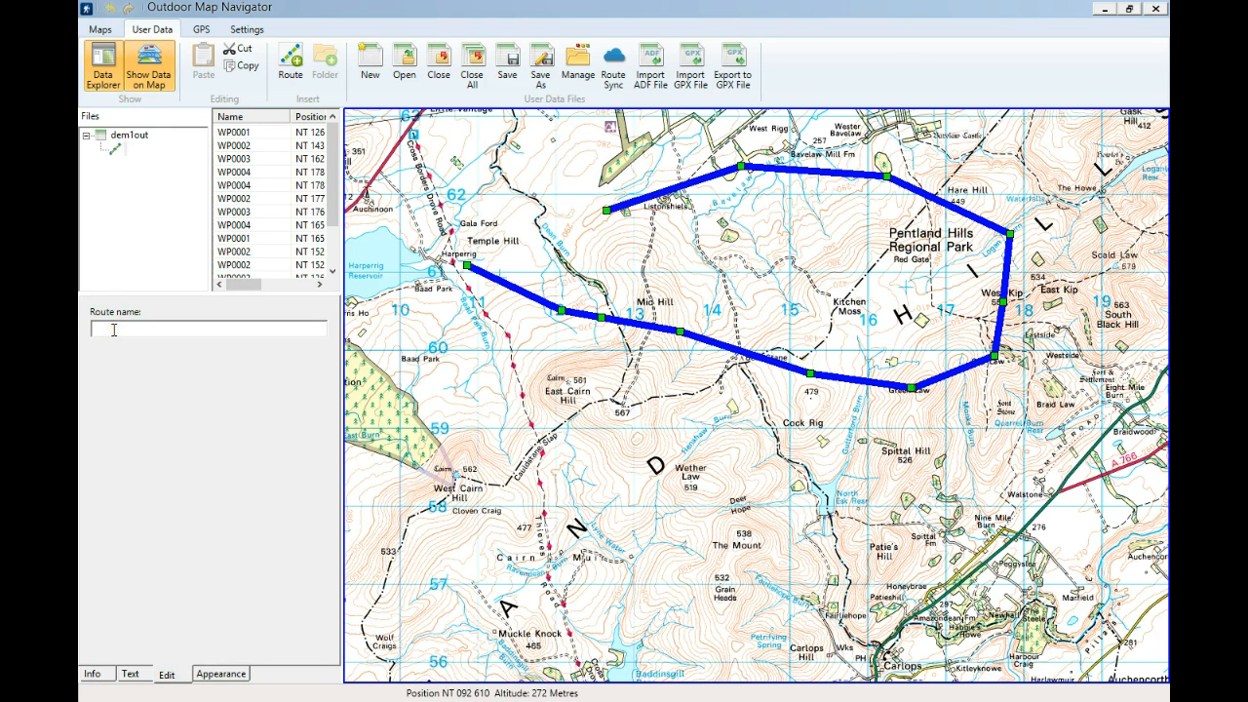
pyautogui.write('demo route')
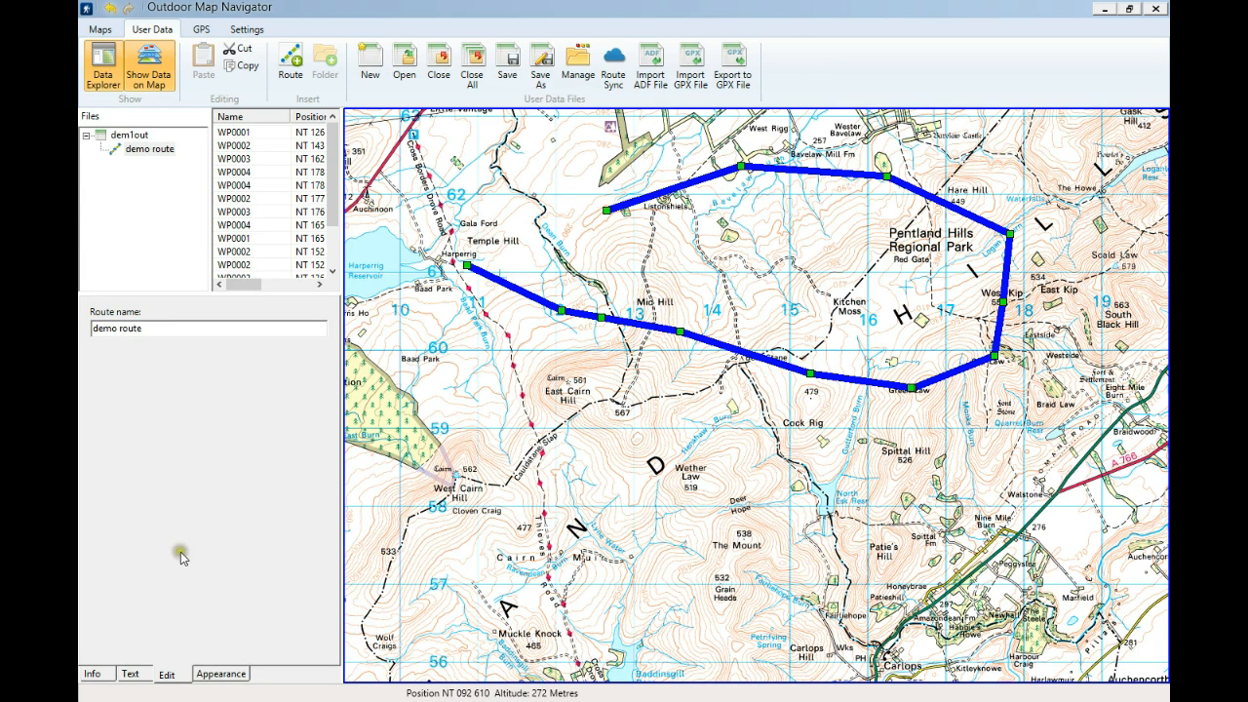
pyautogui.click(178, 257)
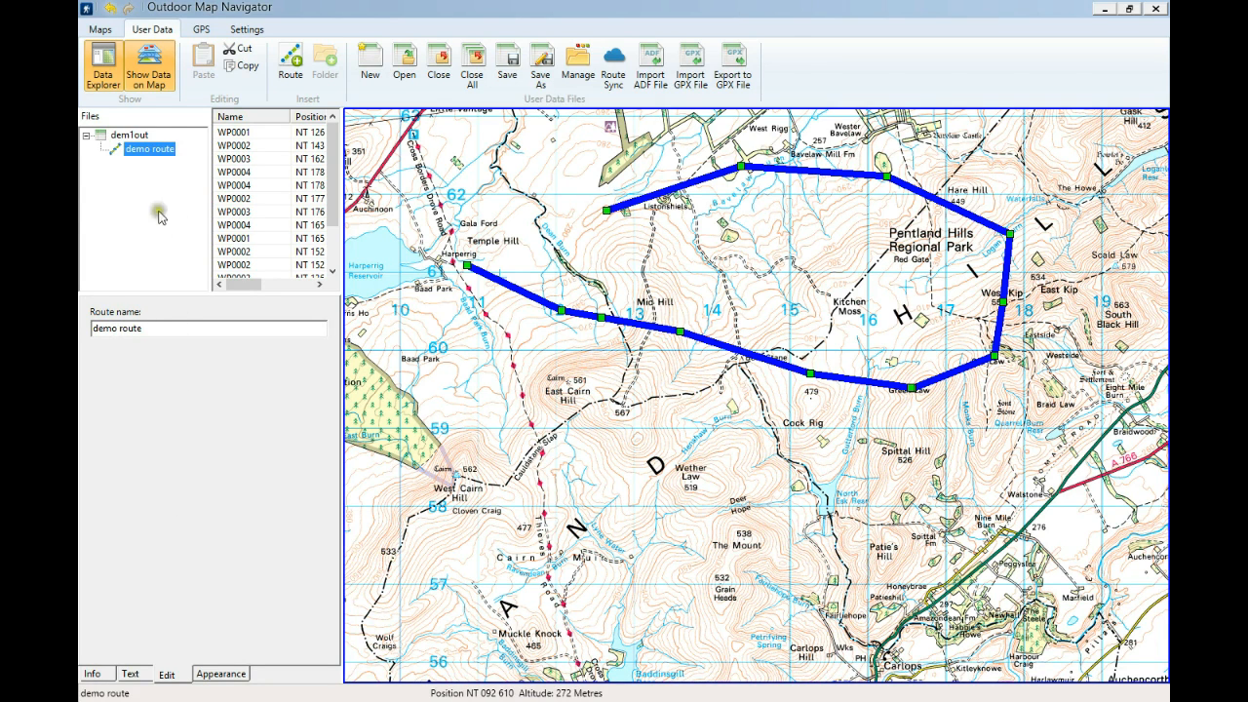
# Rename all waypoints of demo route with Multi Edit, using the prefix WP and numbering from 1
pyautogui.rightClick(155, 150)
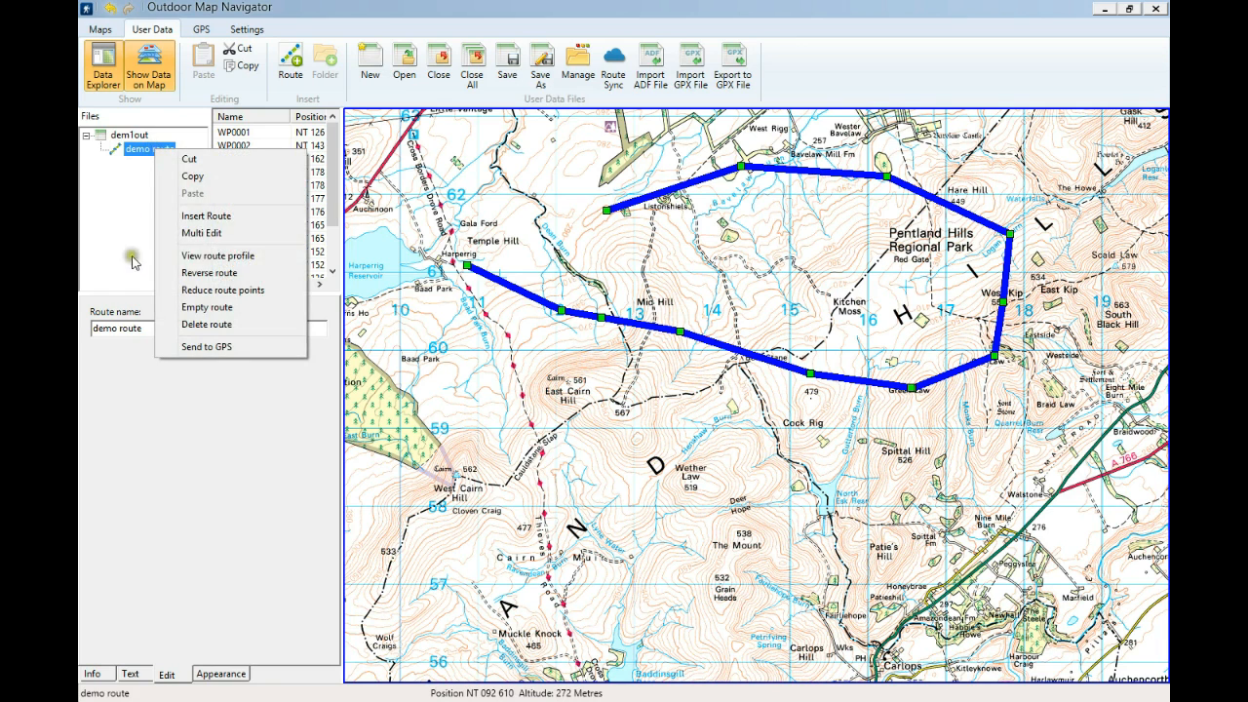
pyautogui.click(200, 232)
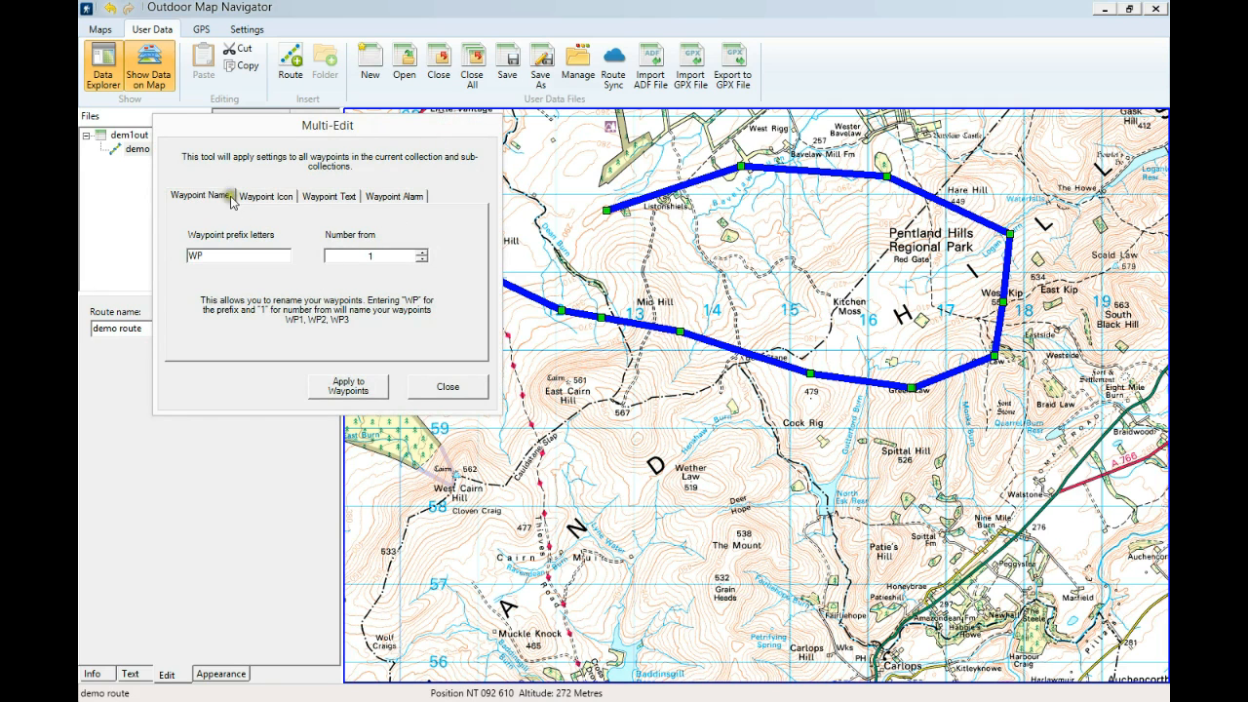
pyautogui.click(368, 392)
pyautogui.click(448, 387)
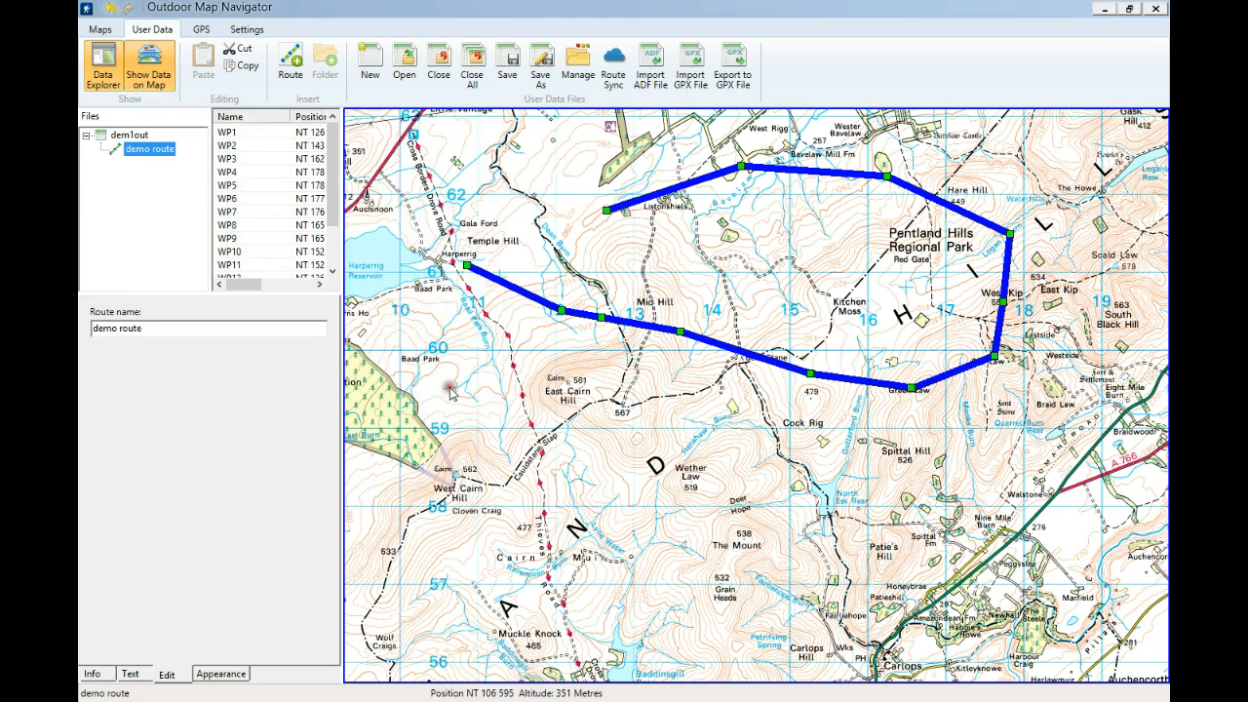